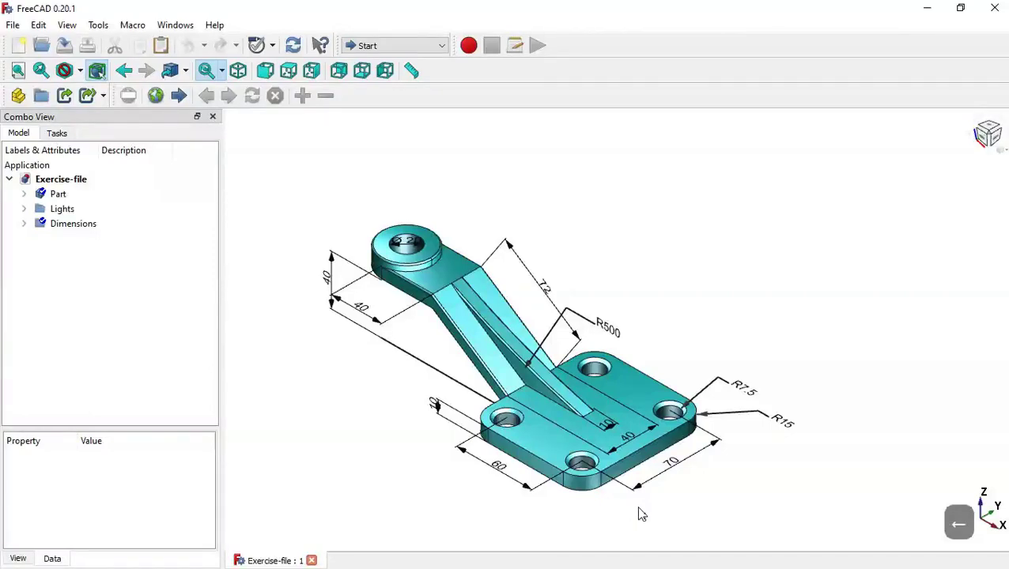
Step: Create a new empty document and switch it to the Part Design workbench
mouse_move(880, 385)
middle_mouse_down()
mouse_move(878, 377)
mouse_move(828, 373)
mouse_move(885, 371)
middle_mouse_up()
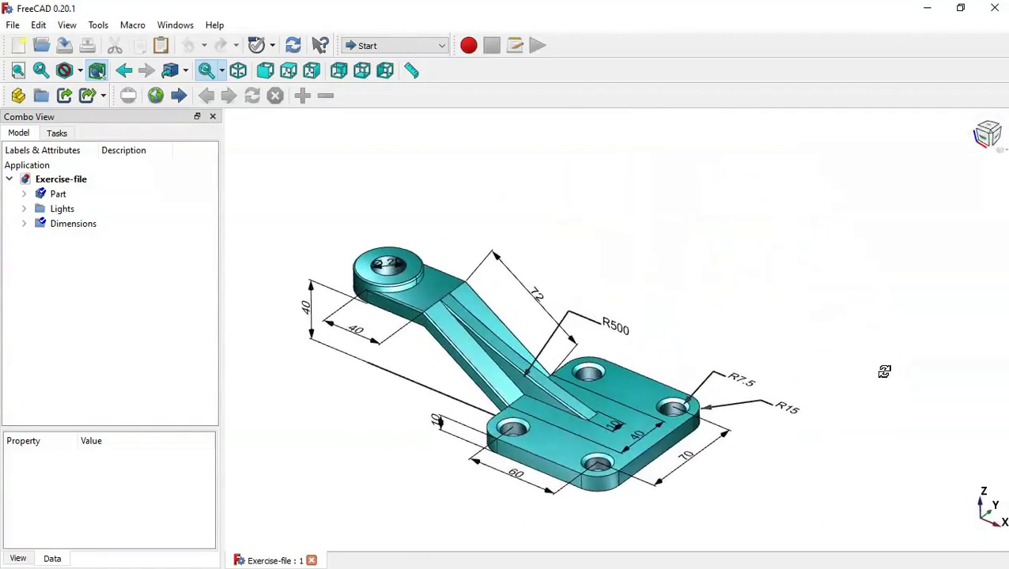
left_click(20, 46)
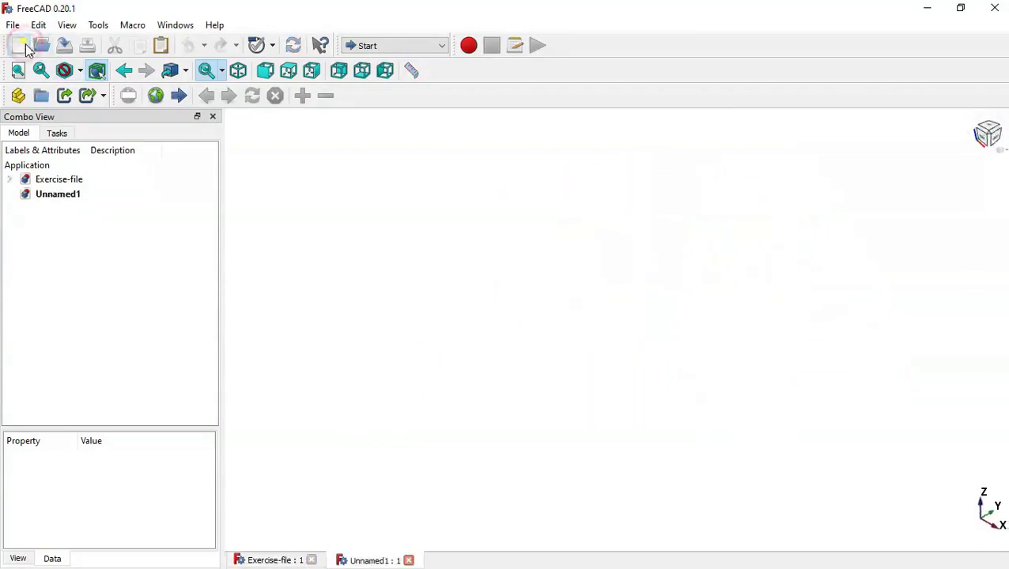
left_click(360, 49)
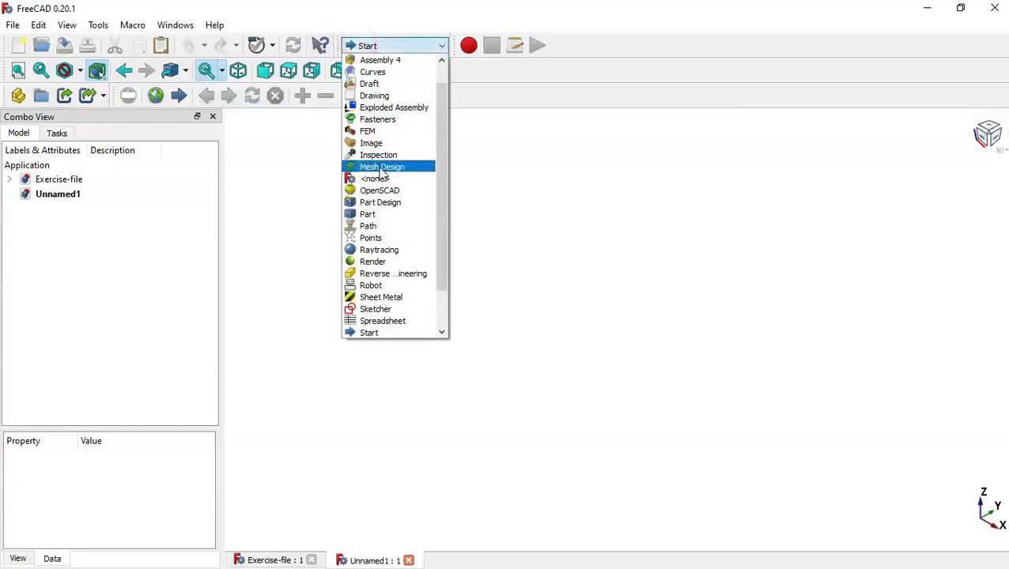
left_click(402, 204)
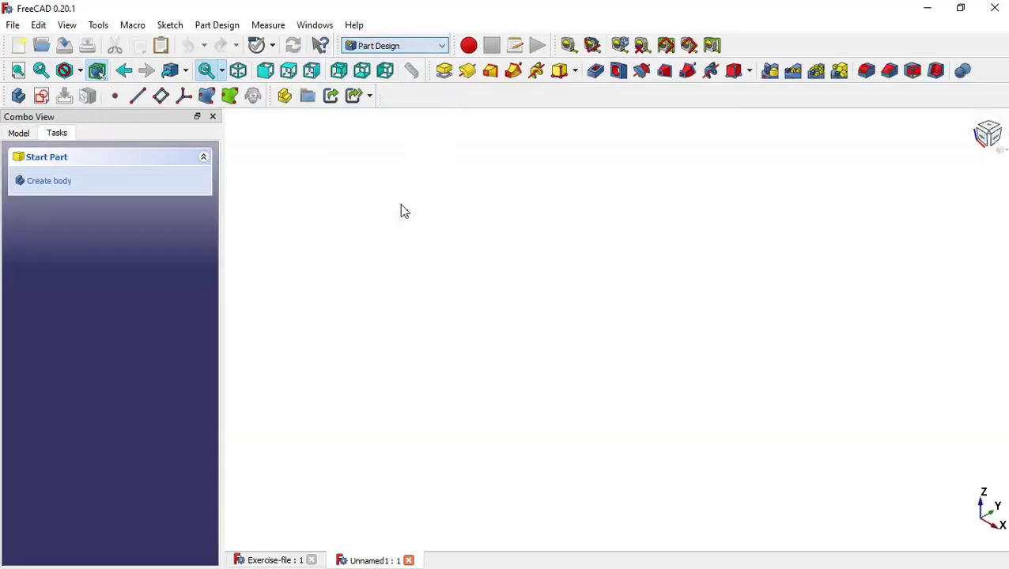
Step: Create a body and start a new sketch on its XY plane
left_click(85, 187)
left_click(73, 181)
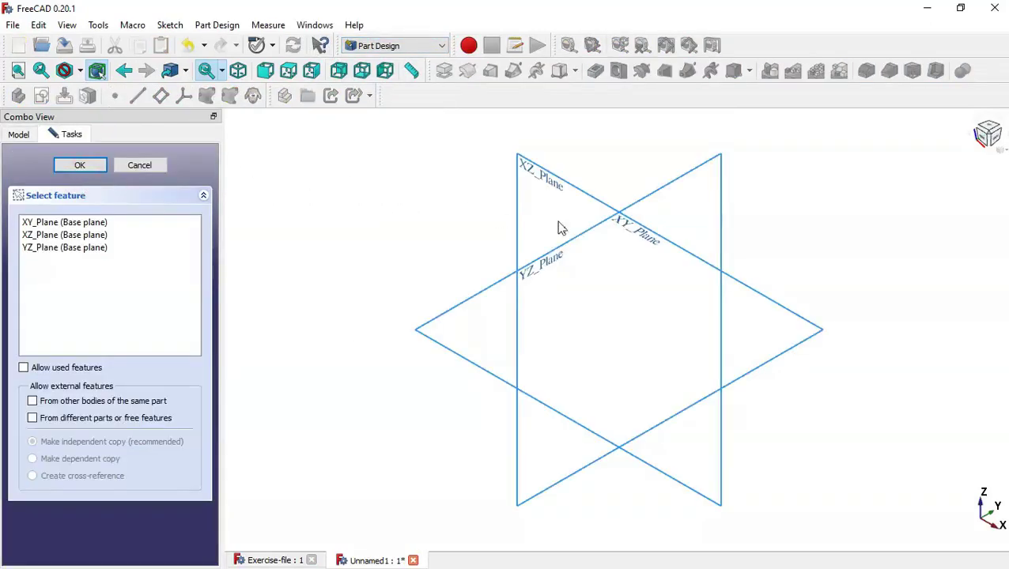
left_click(632, 239)
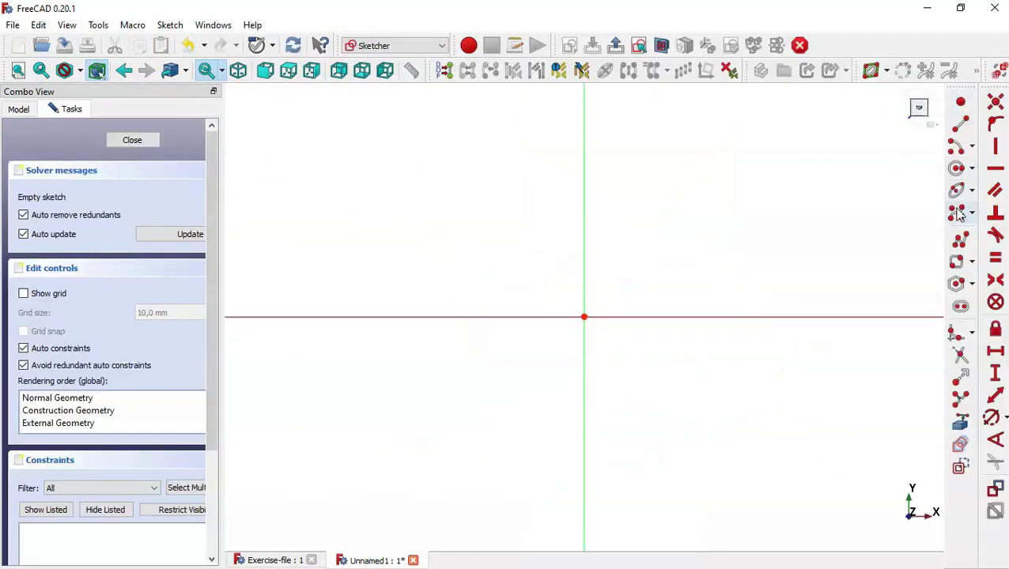
Step: Sketch a rounded rectangle around the origin, about 50 mm wide and 32 mm high with corner radii of about 8 mm
left_click(972, 263)
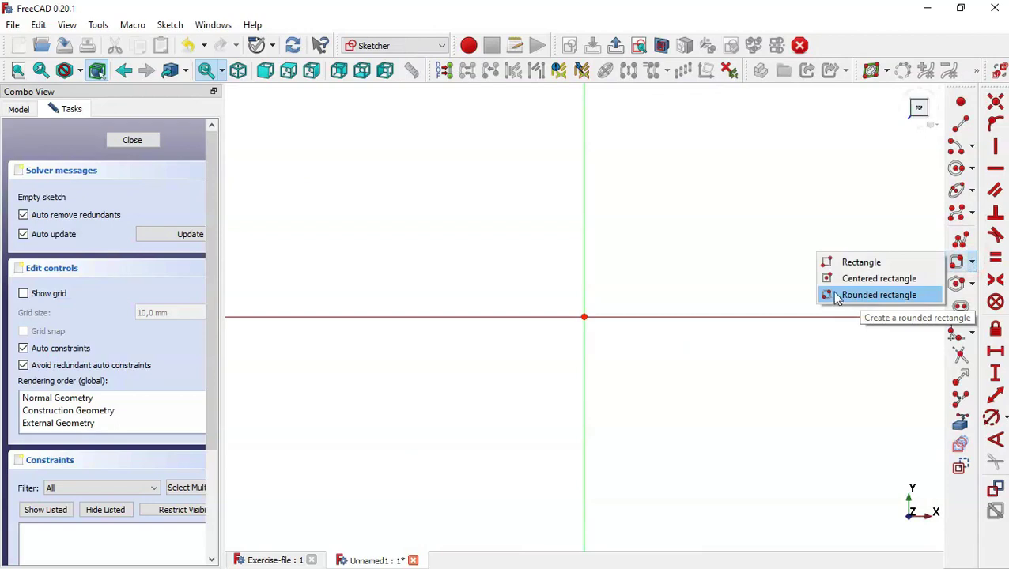
left_click(880, 295)
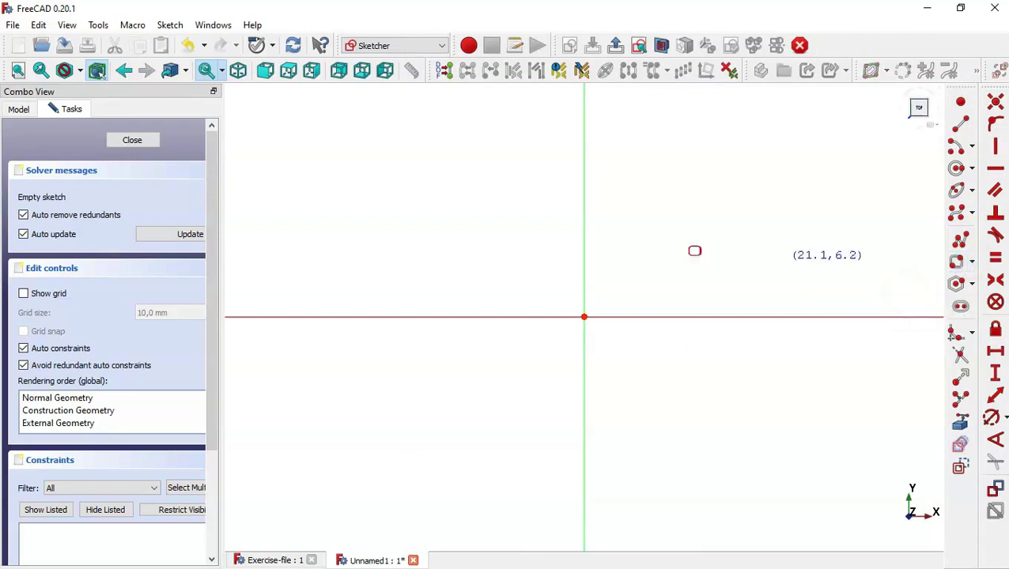
left_click(320, 174)
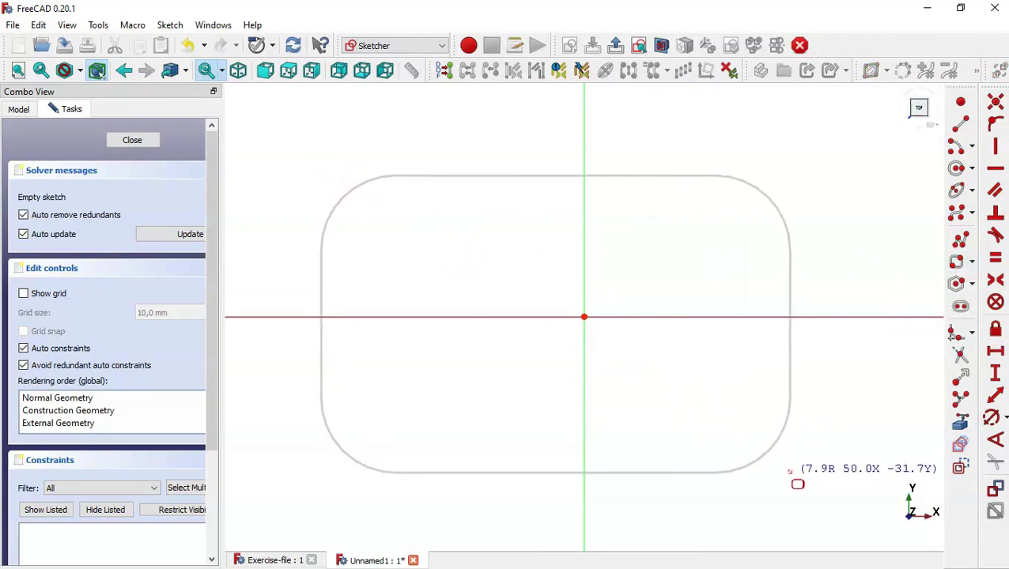
left_click(791, 472)
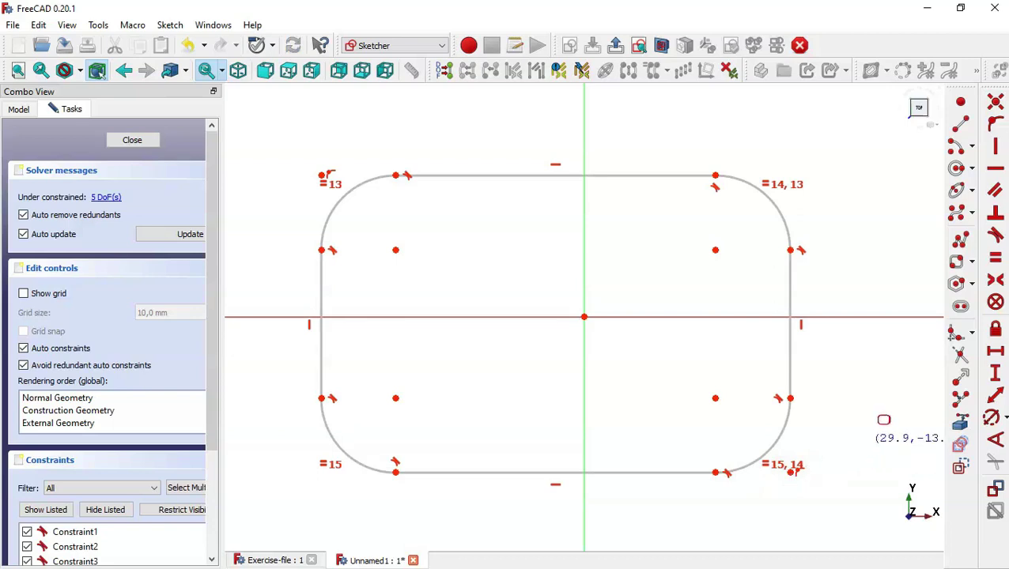
Step: Draw four circles of about 3 to 4 mm radius, one centred on each corner arc's centre point
left_click(957, 169)
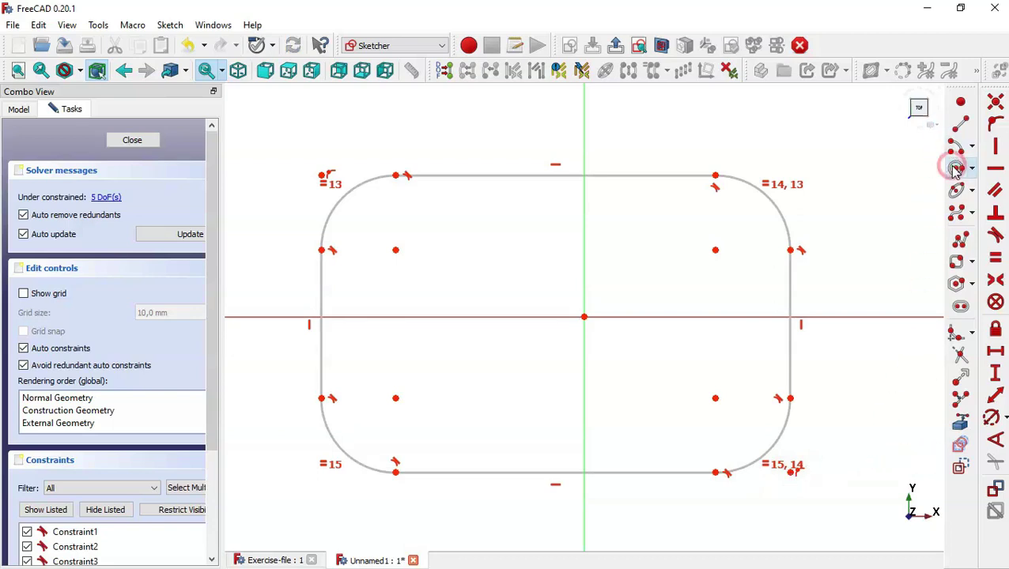
left_click(717, 249)
left_click(738, 265)
left_click(396, 250)
left_click(428, 266)
left_click(395, 398)
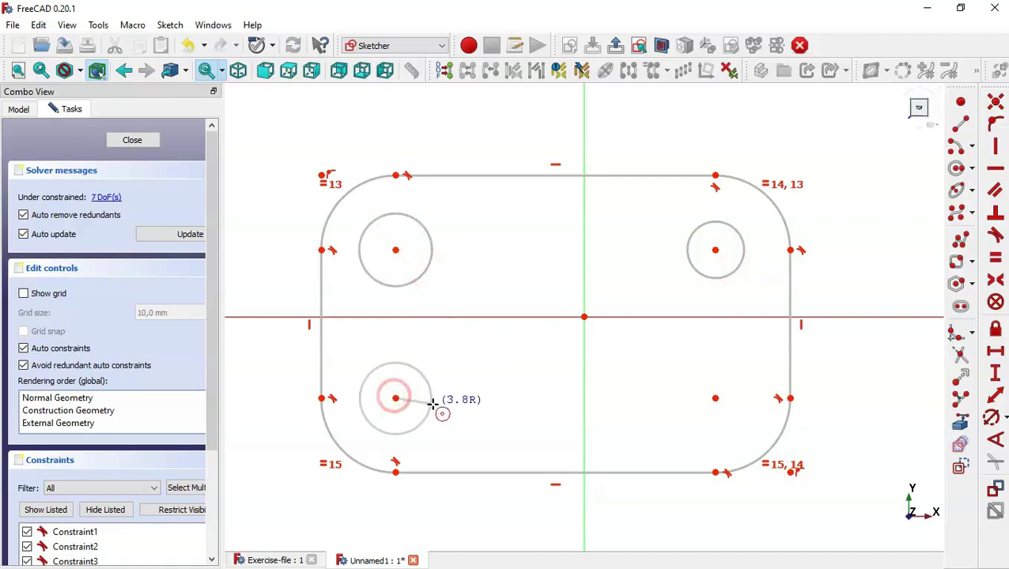
left_click(434, 406)
left_click(716, 398)
left_click(691, 373)
key("Escape")
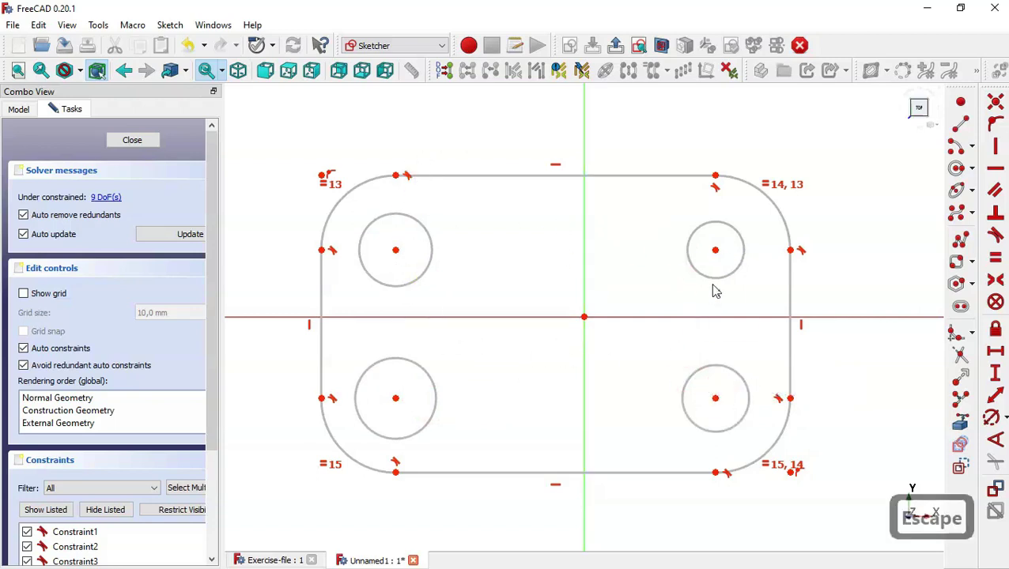
Step: Constrain the centres of the lower-right and upper-left circles to be symmetric about the sketch origin
left_click(996, 281)
left_click(716, 399)
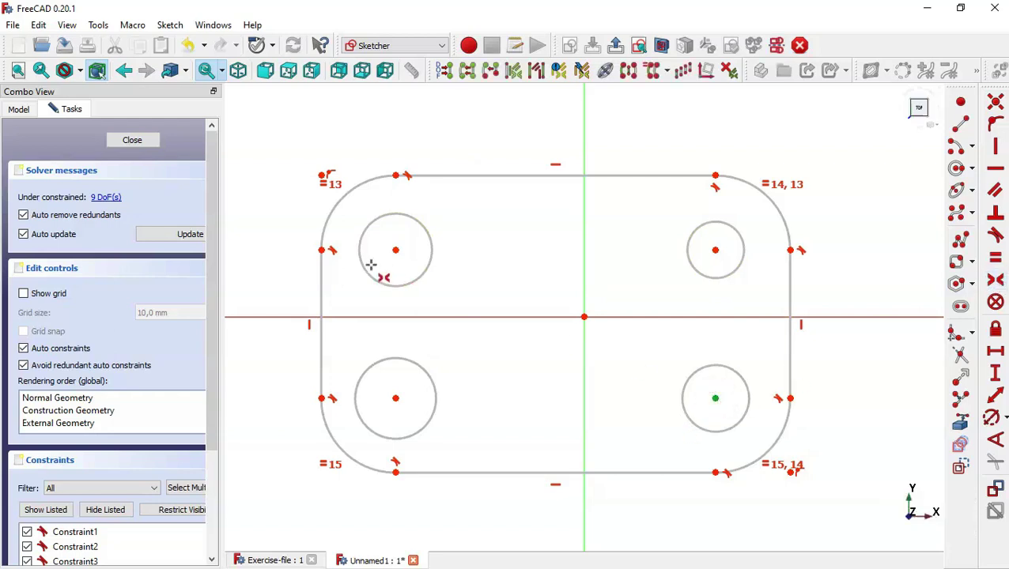
left_click(394, 250)
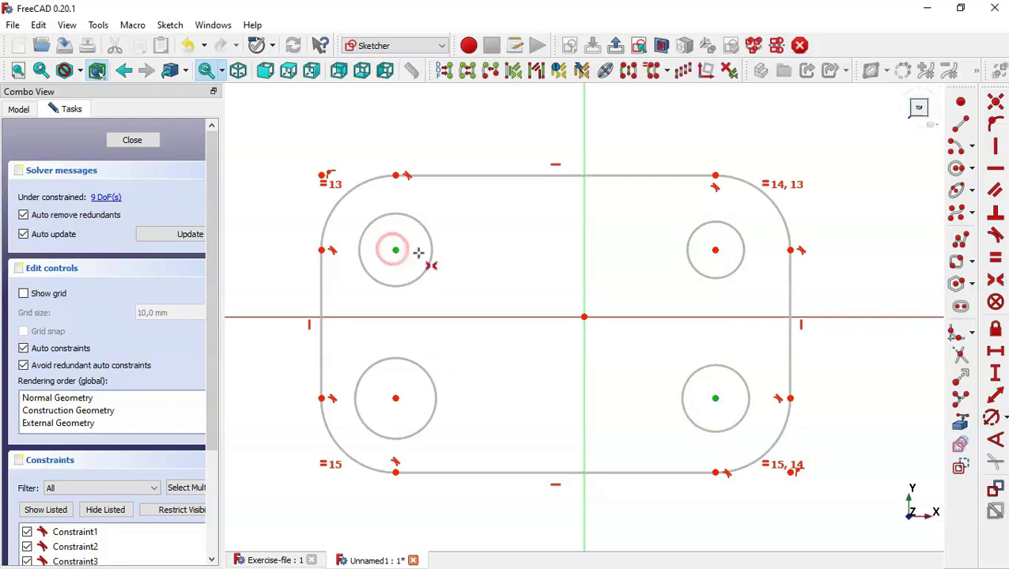
left_click(584, 317)
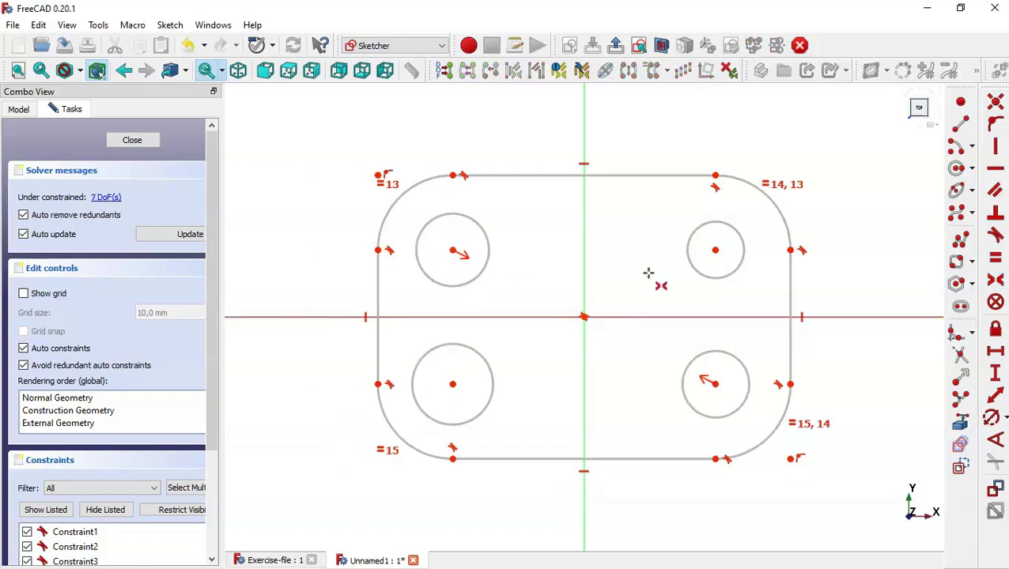
key("Escape")
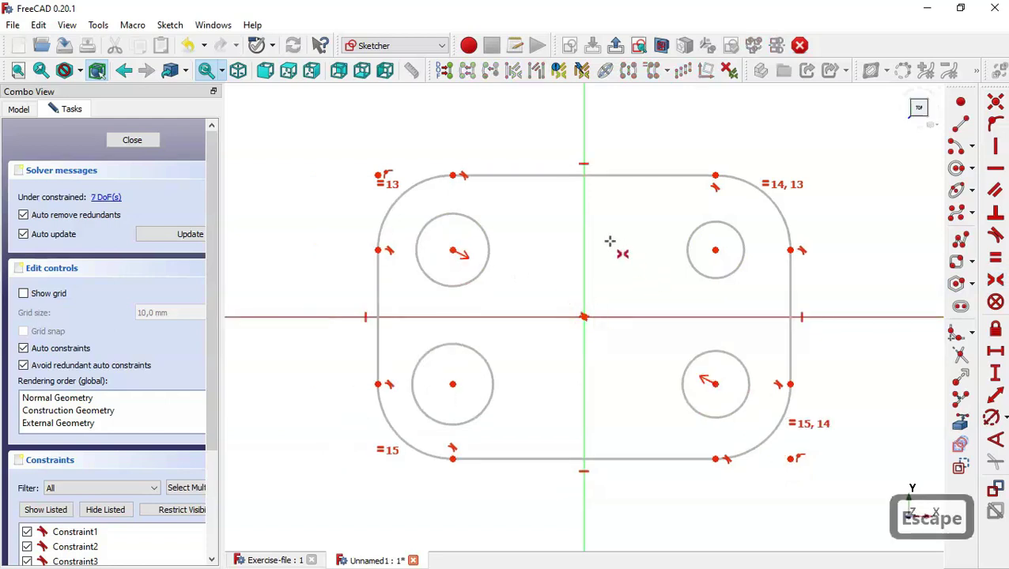
Step: Apply an equal constraint to all four corner circles
left_click(484, 230)
left_click(490, 368)
left_click(734, 360)
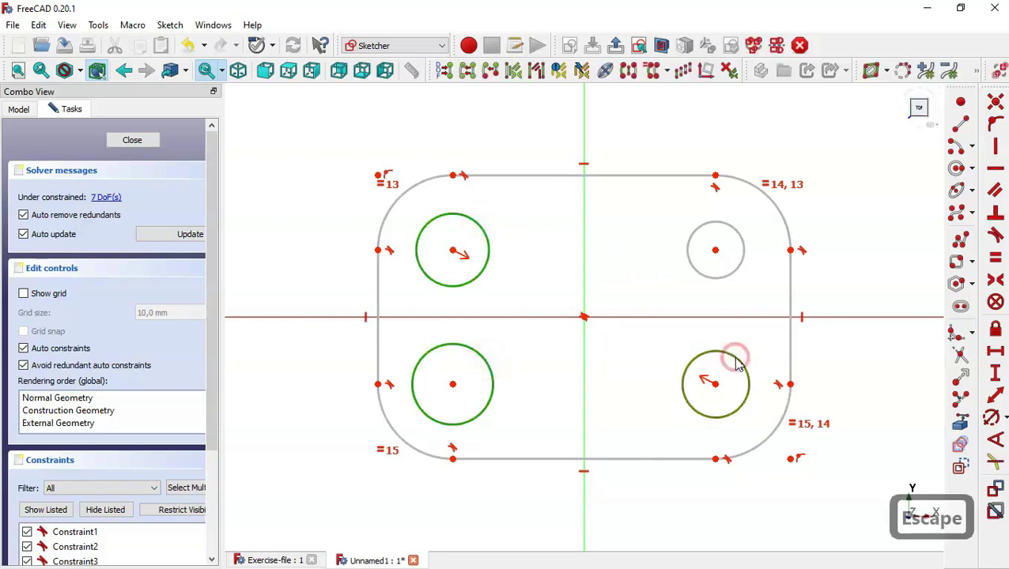
left_click(728, 278)
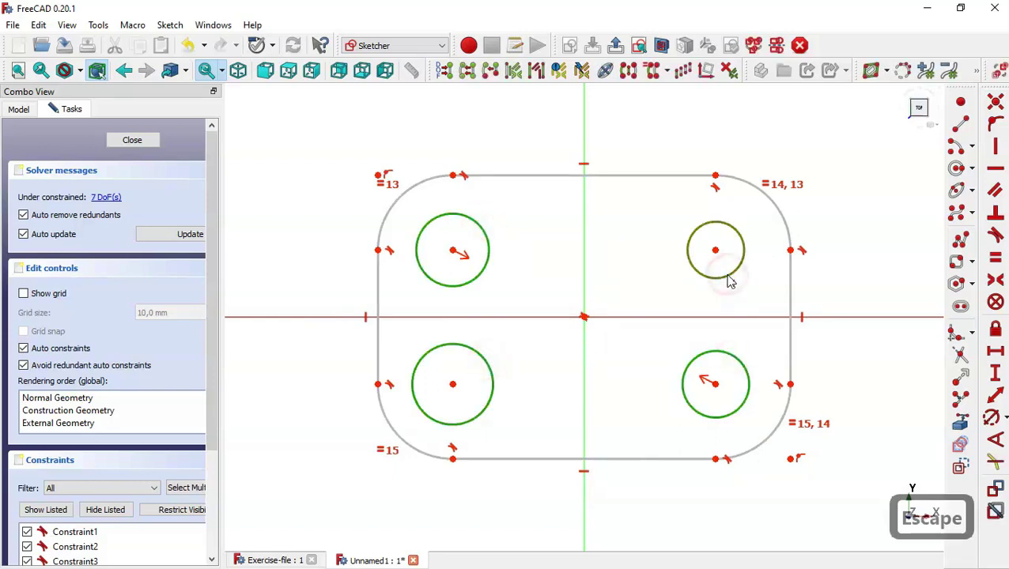
left_click(996, 261)
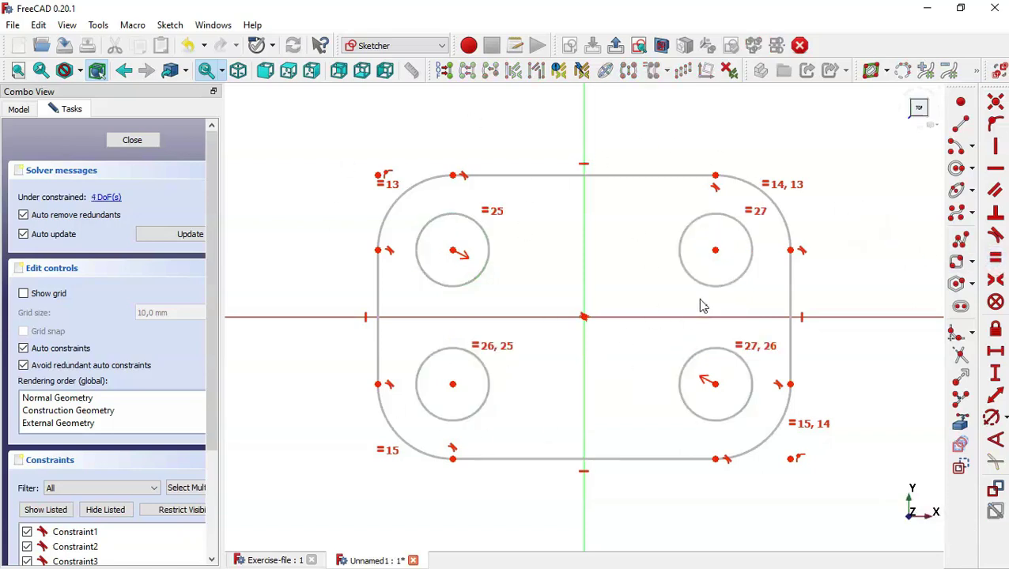
Step: Check the plate dimensions in the Exercise-file model, and constrain the upper-right circle in the new sketch to a 15 mm diameter
left_click(273, 560)
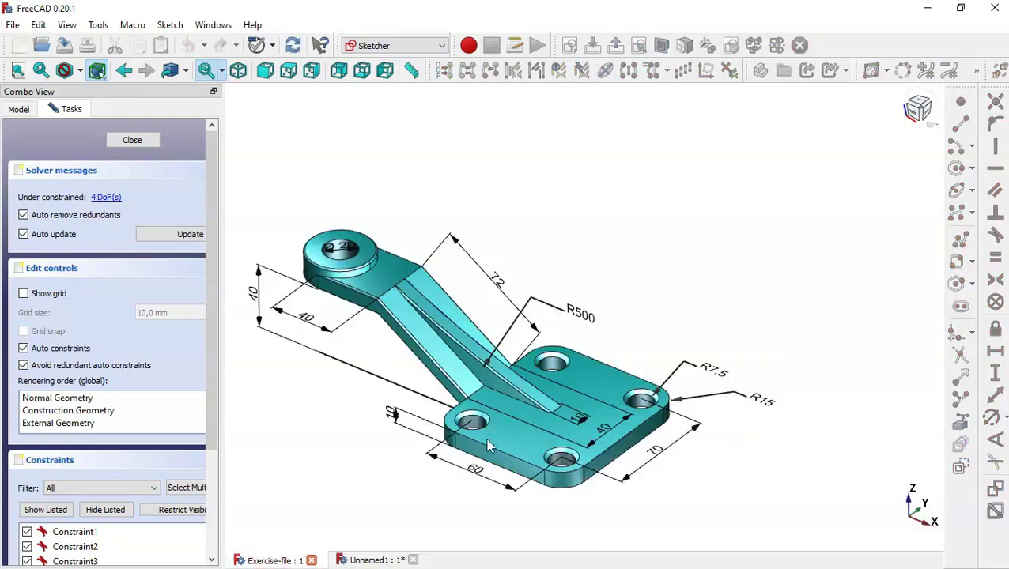
left_click(715, 438)
middle_click_drag(717, 443, 690, 453)
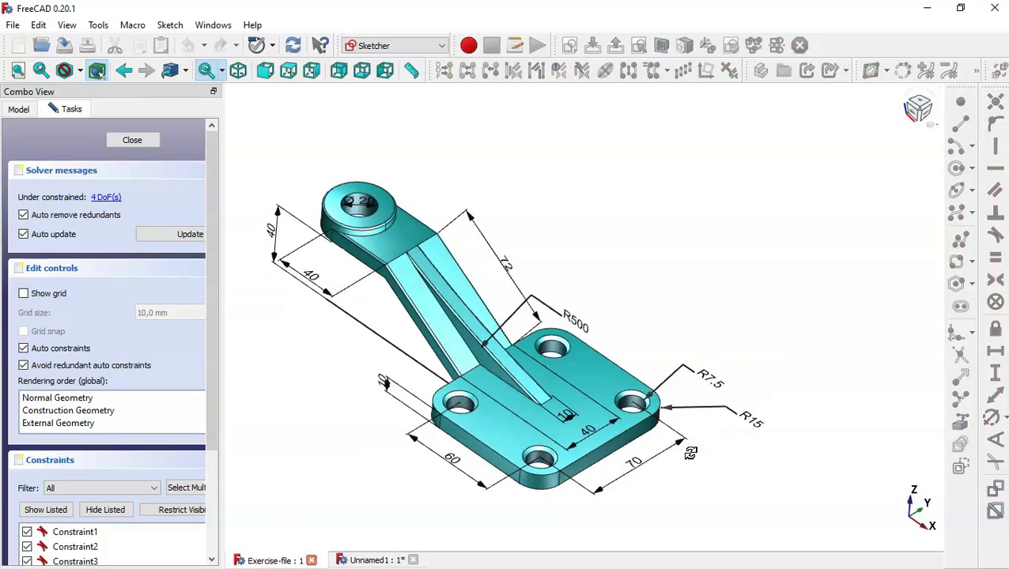
scroll(522, 492, "up", 1)
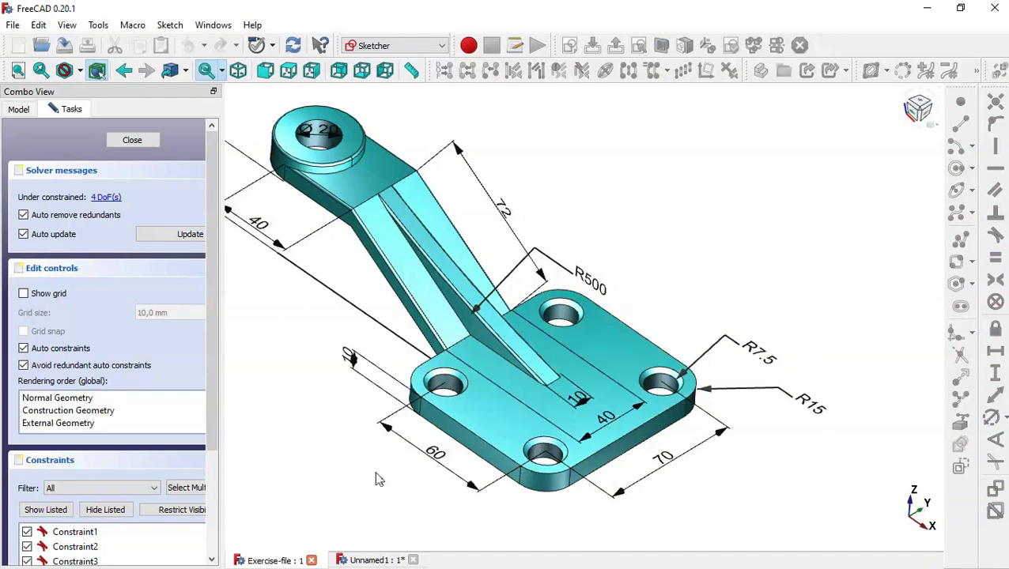
left_click(378, 560)
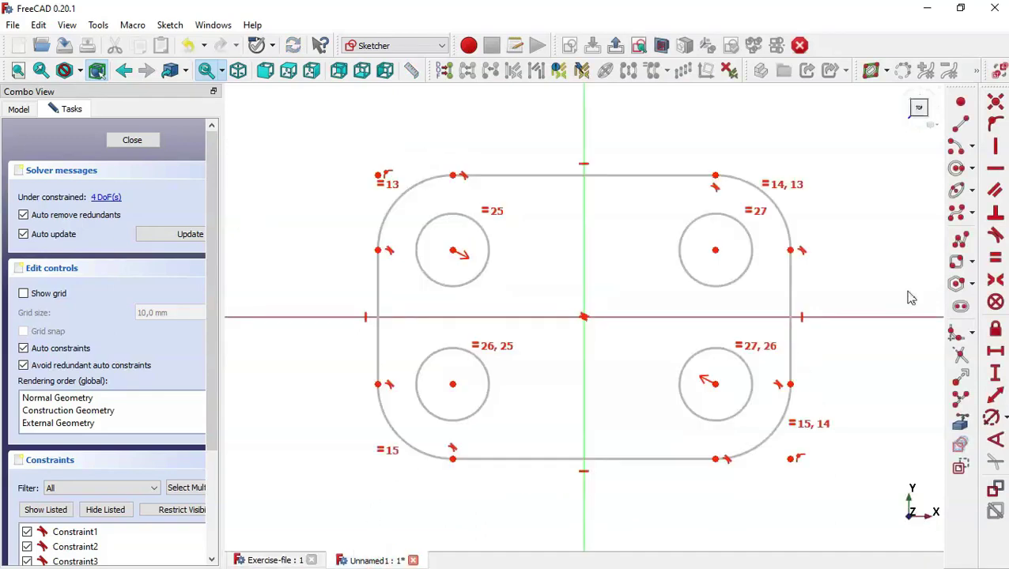
left_click(991, 417)
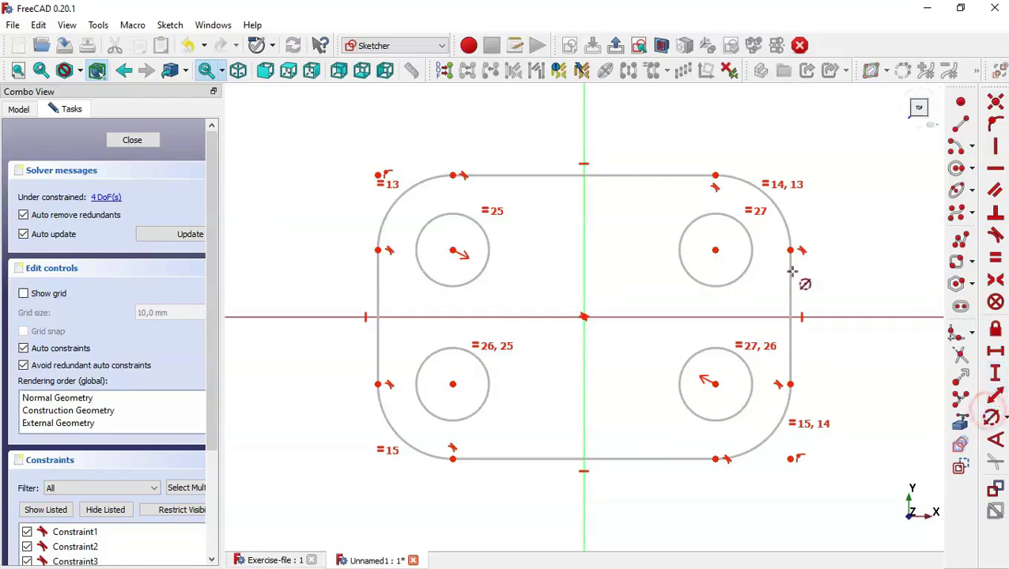
left_click(750, 253)
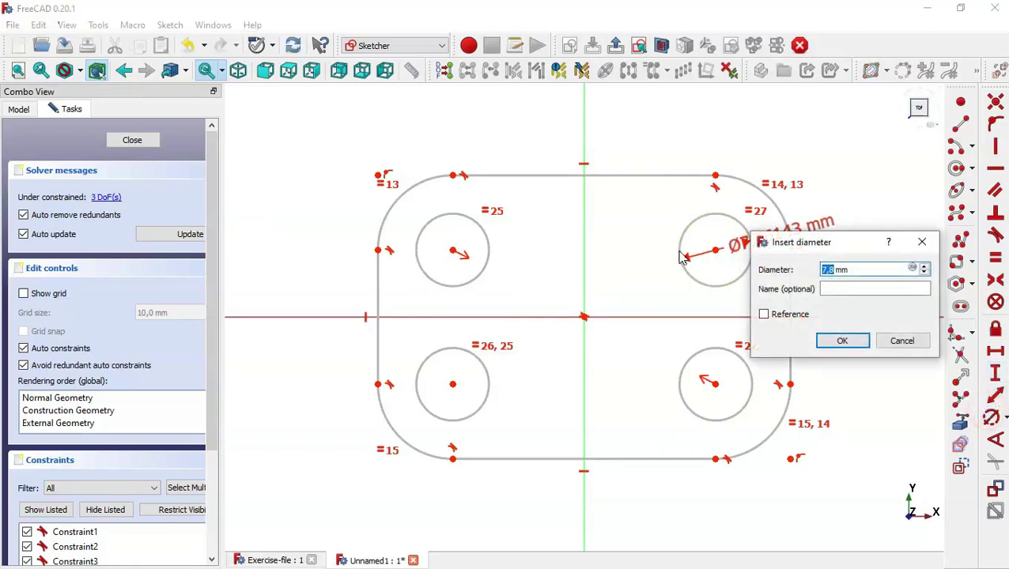
type("15")
key("Return")
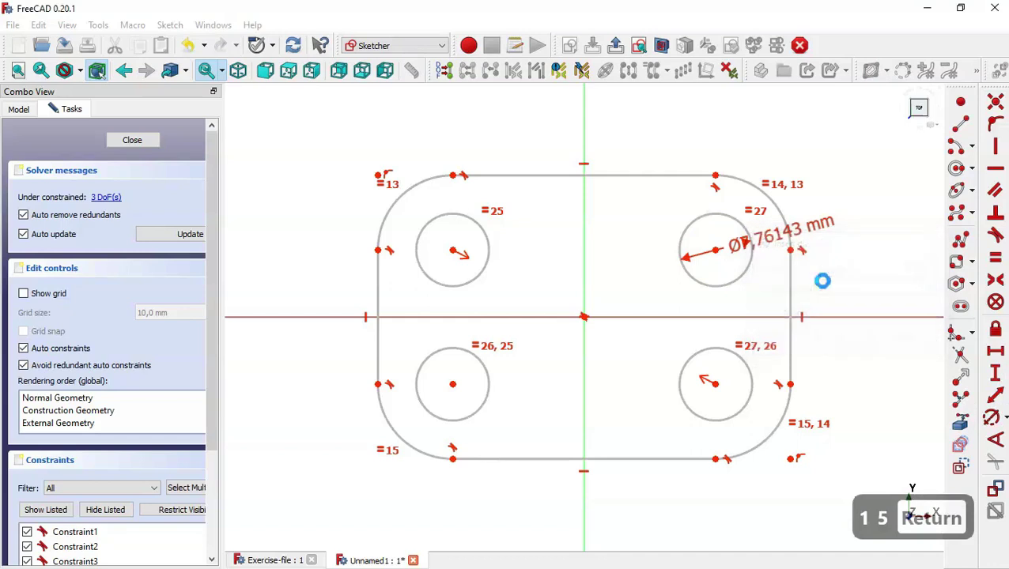
Step: Constrain the upper-right corner arc of the plate outline to a 15 mm radius
left_click(781, 211)
type("15")
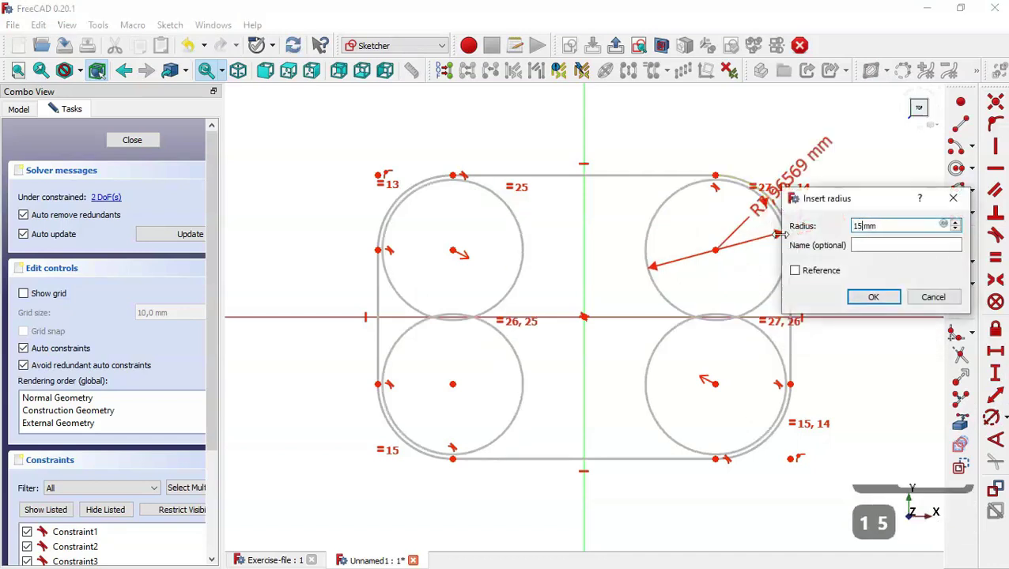
key("Return")
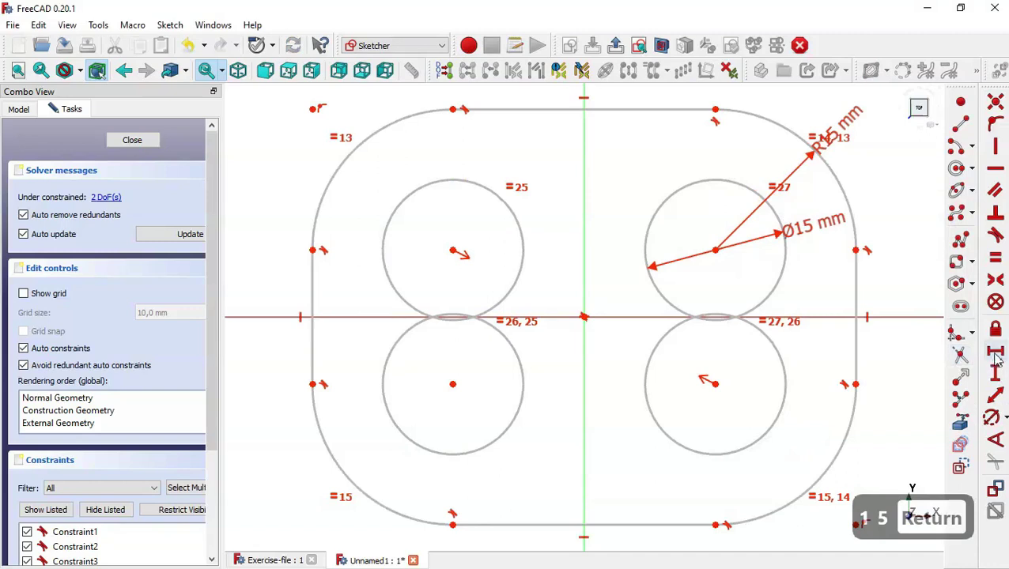
Step: Constrain the horizontal length of the outline's upper straight edge to 60 mm
left_click(996, 351)
left_click(613, 109)
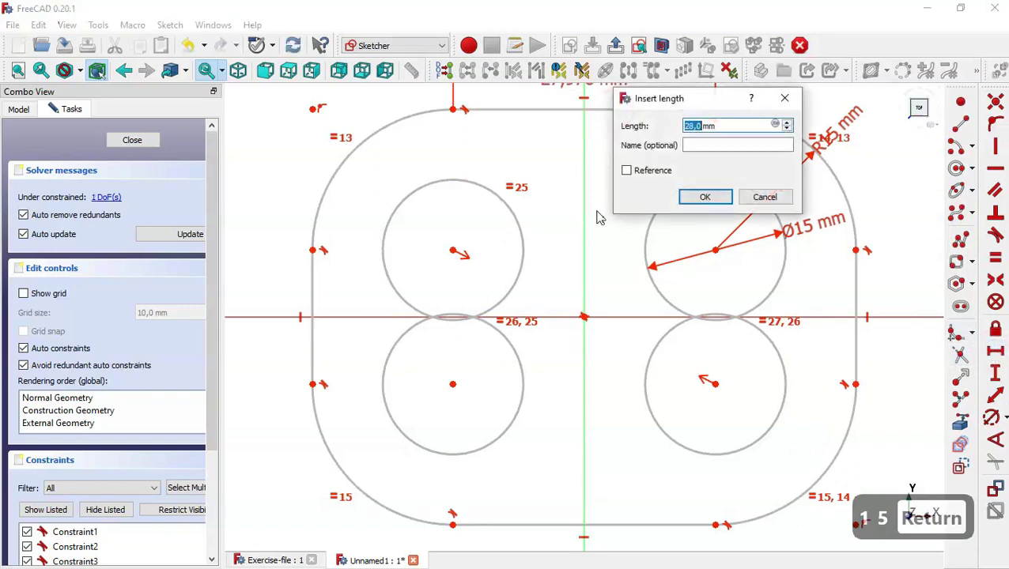
type("60")
key("Return")
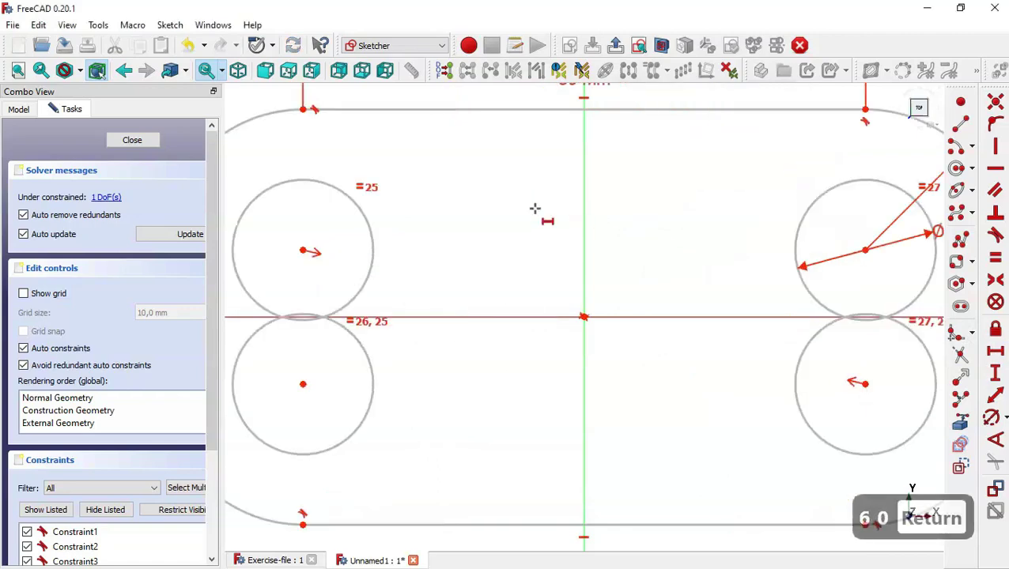
Step: Constrain the vertical length of the outline's right straight edge to 70 mm and close the sketch
scroll(535, 208, "down", 3)
left_click(989, 370)
left_click(761, 246)
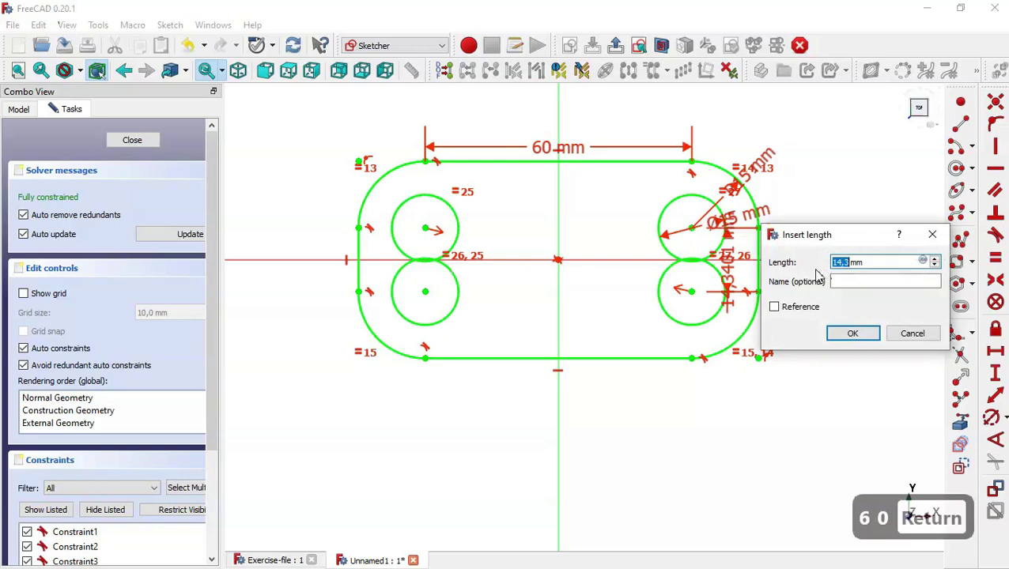
type("70")
key("Return")
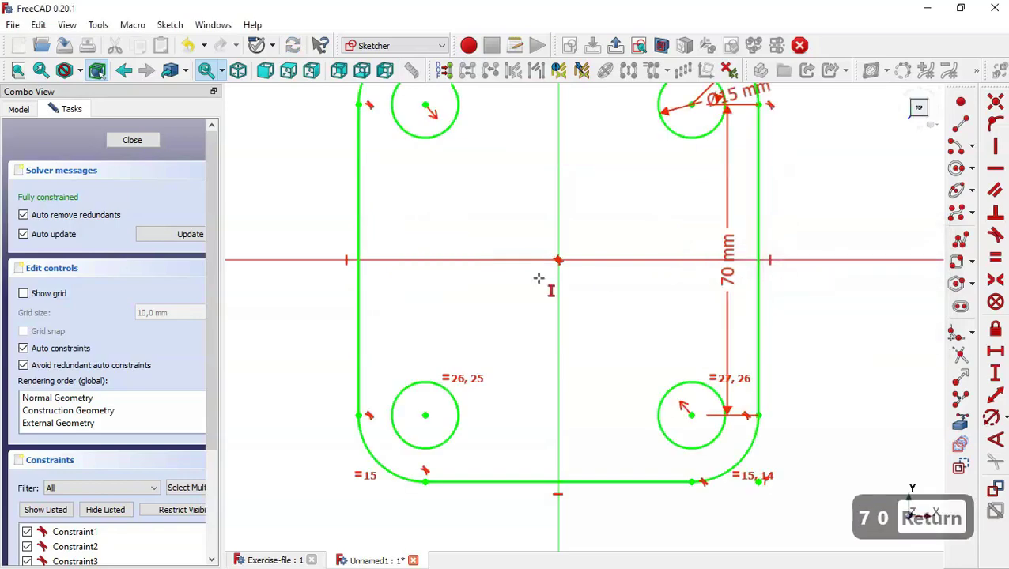
scroll(541, 327, "down", 3)
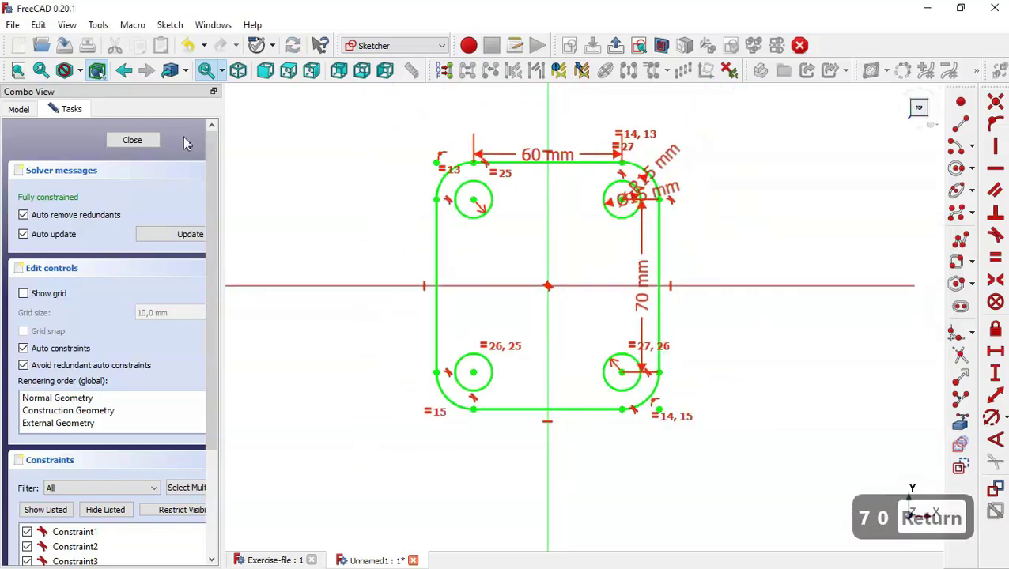
left_click(136, 140)
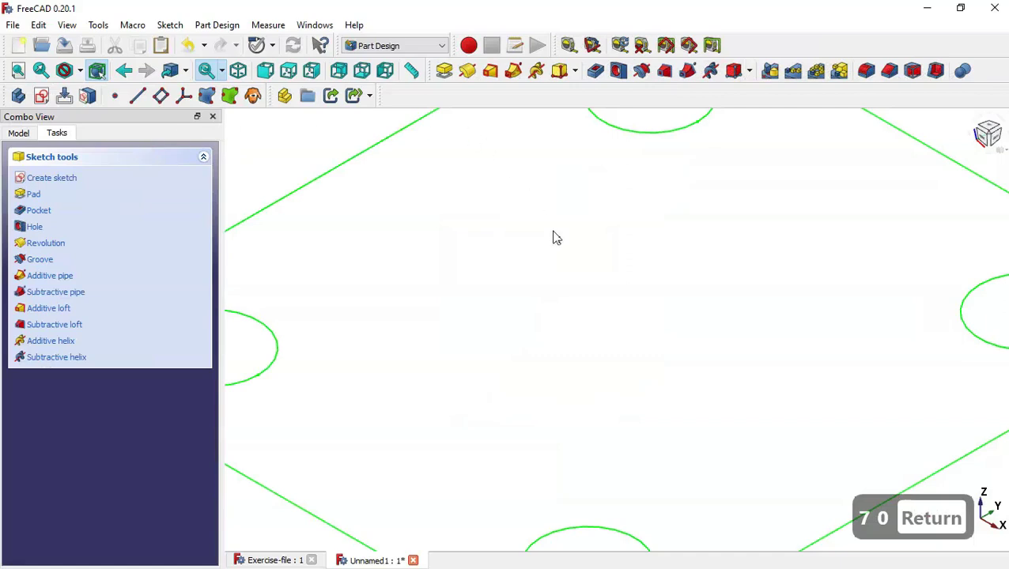
Step: Pad the four-hole base plate sketch to a length of 10 mm
key("Home")
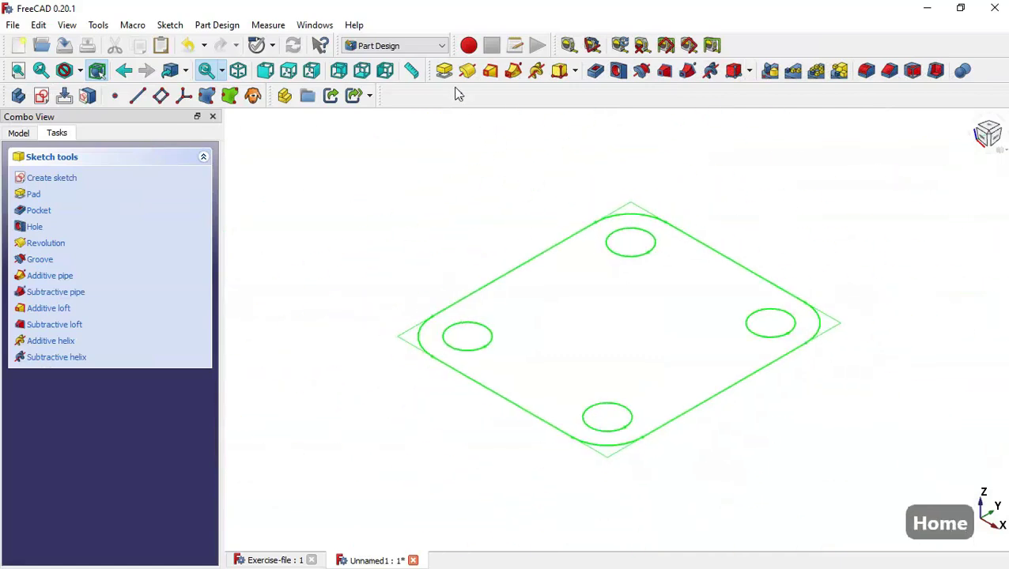
left_click(444, 71)
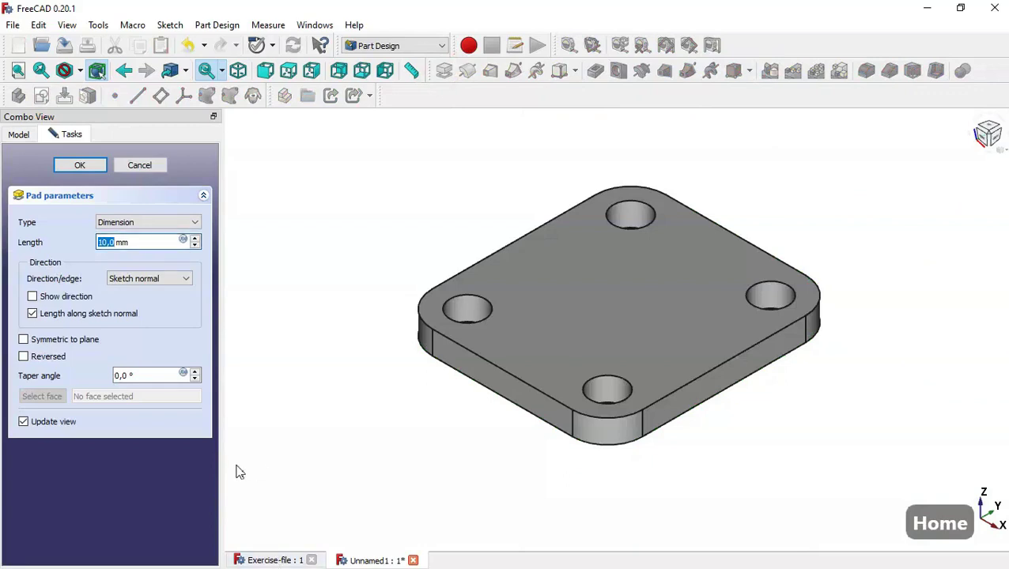
left_click(85, 170)
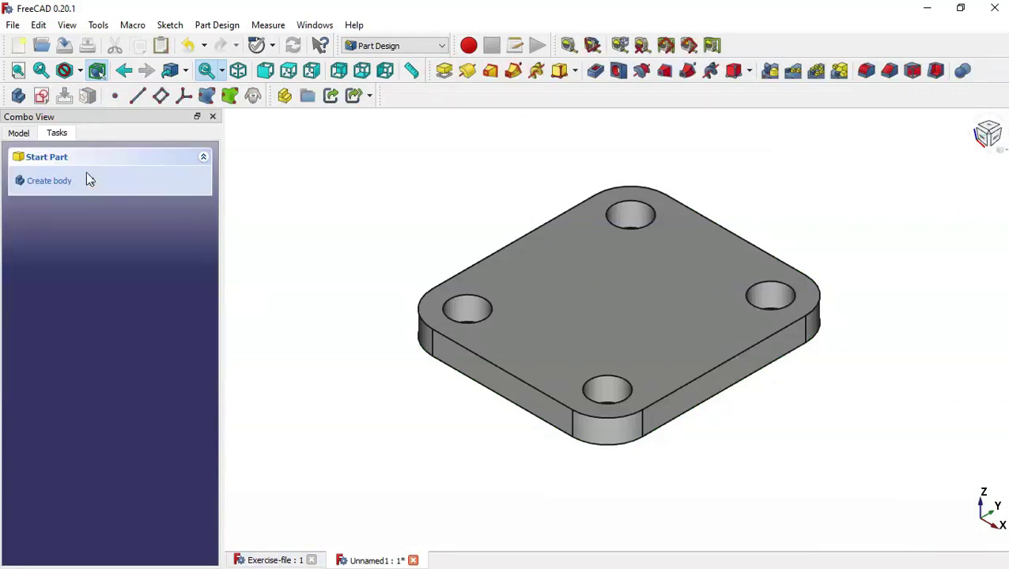
Step: Start a new sketch on the XZ plane and turn on the section view of the plate
left_click(288, 313)
left_click(41, 97)
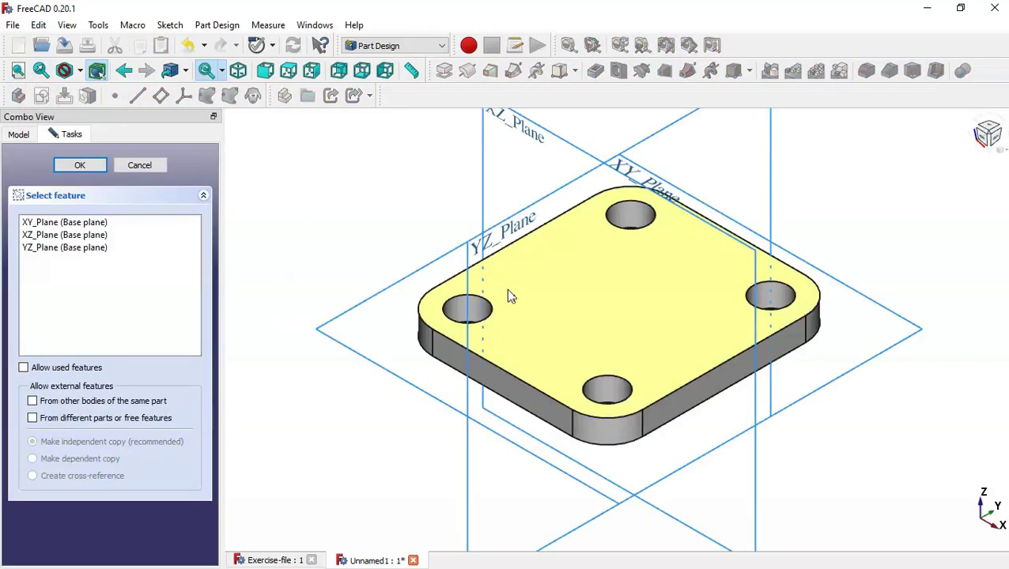
scroll(528, 207, "down", 3)
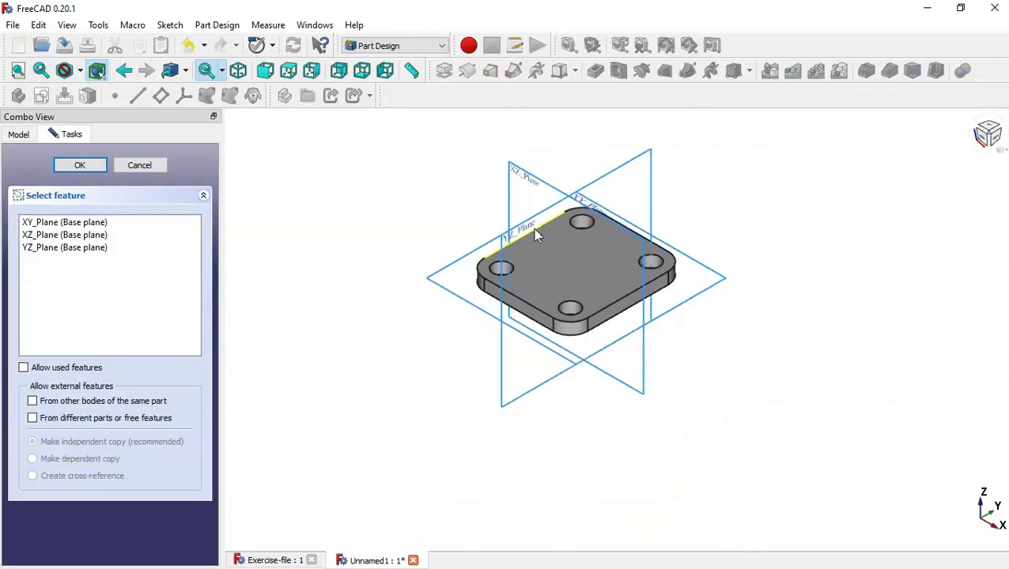
left_click(522, 174)
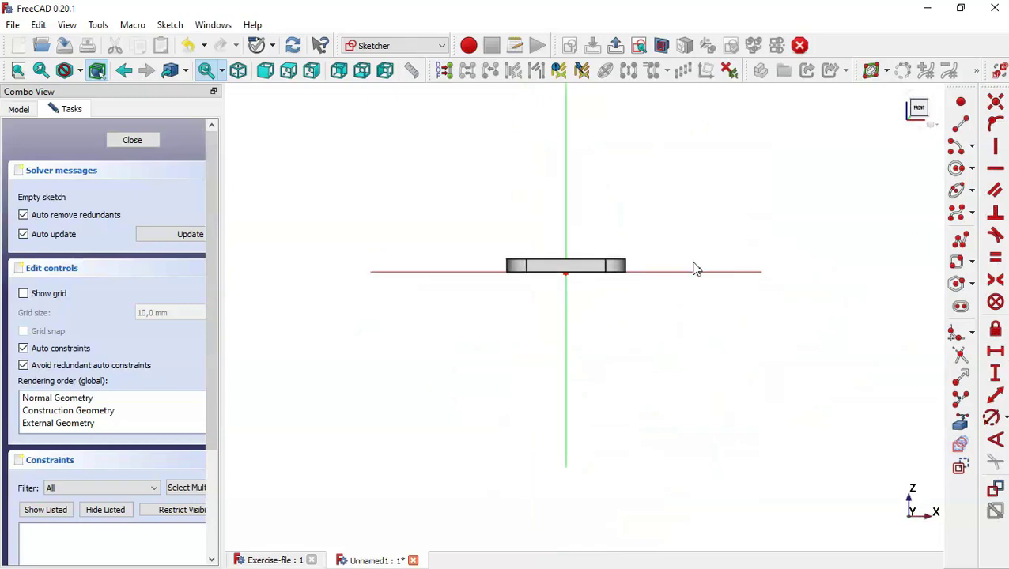
scroll(453, 229, "up", 3)
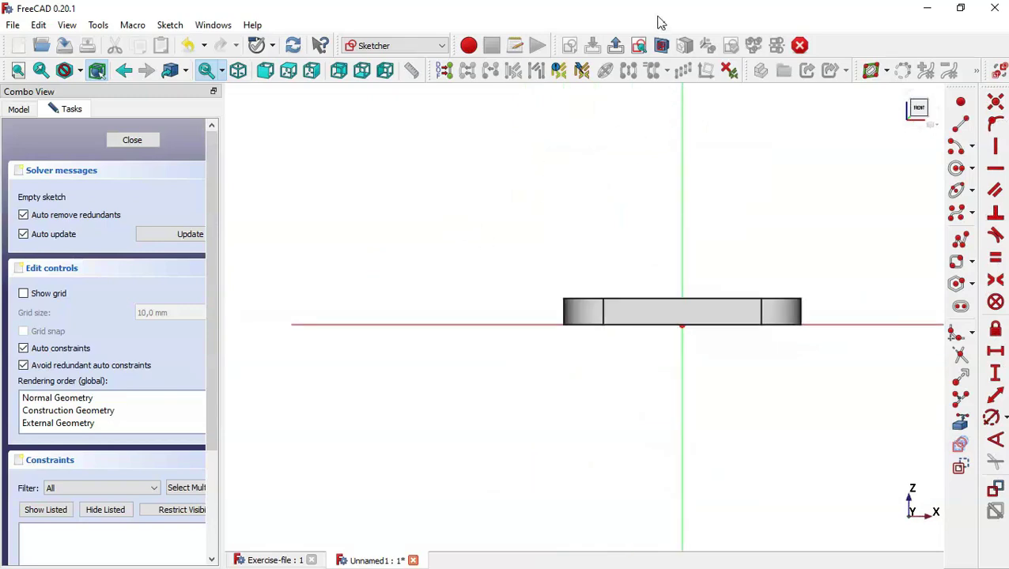
left_click(661, 45)
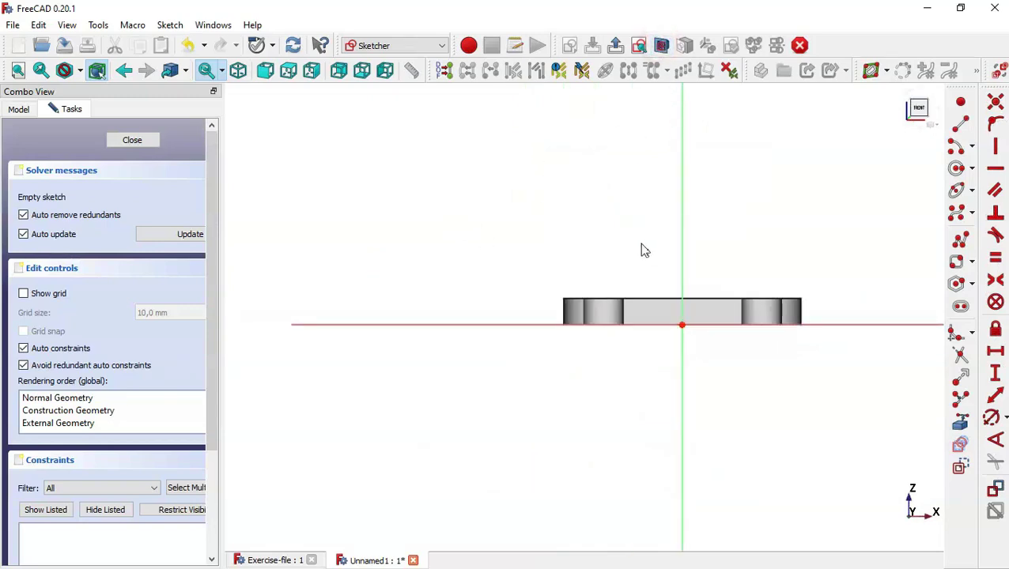
Step: Reference the plate's left edge as external geometry and draw a closed bent-arm polyline from it, with horizontal edges about 60 mm and a lower slope about 65 mm
left_click(960, 424)
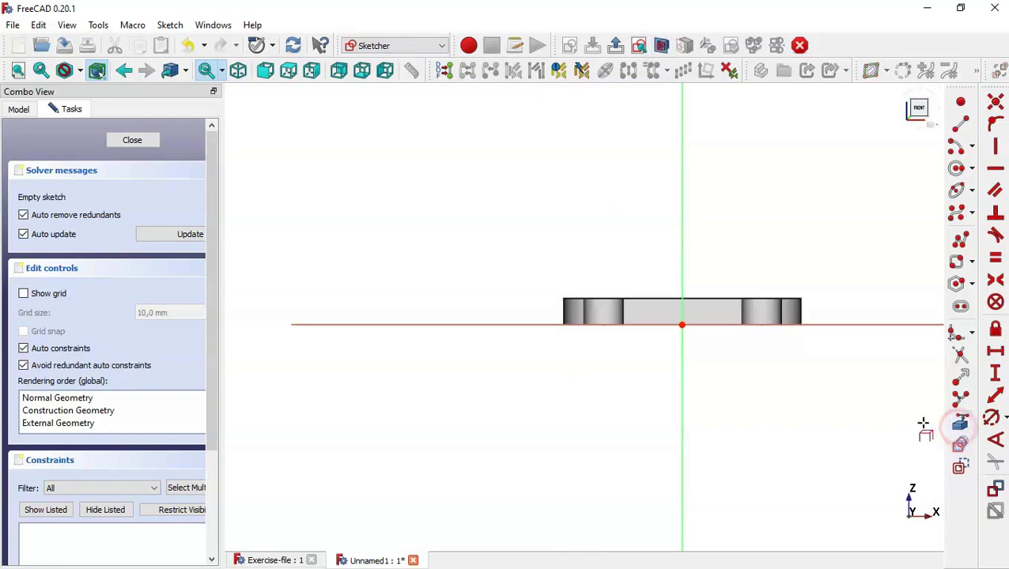
left_click(564, 310)
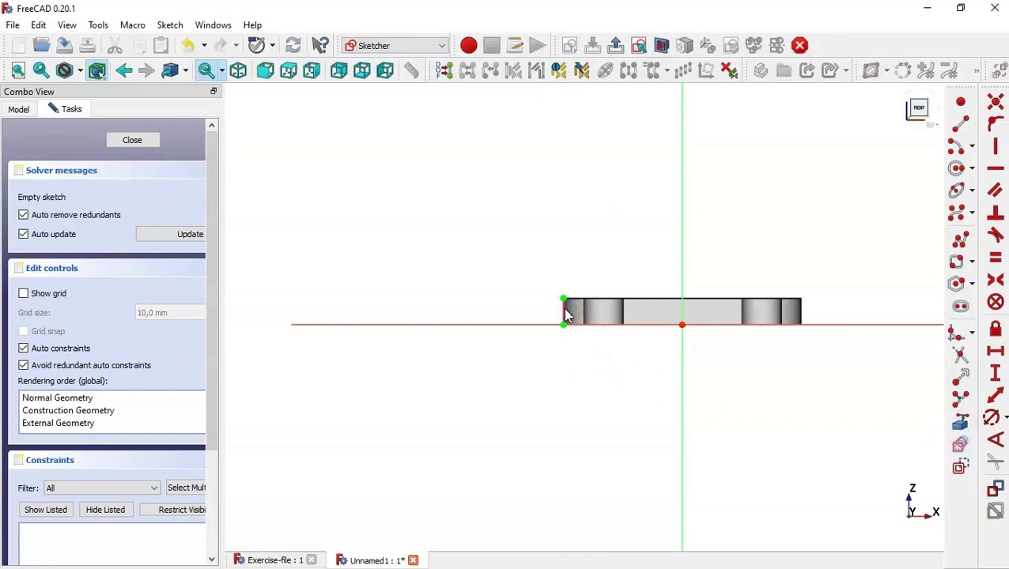
left_click(960, 240)
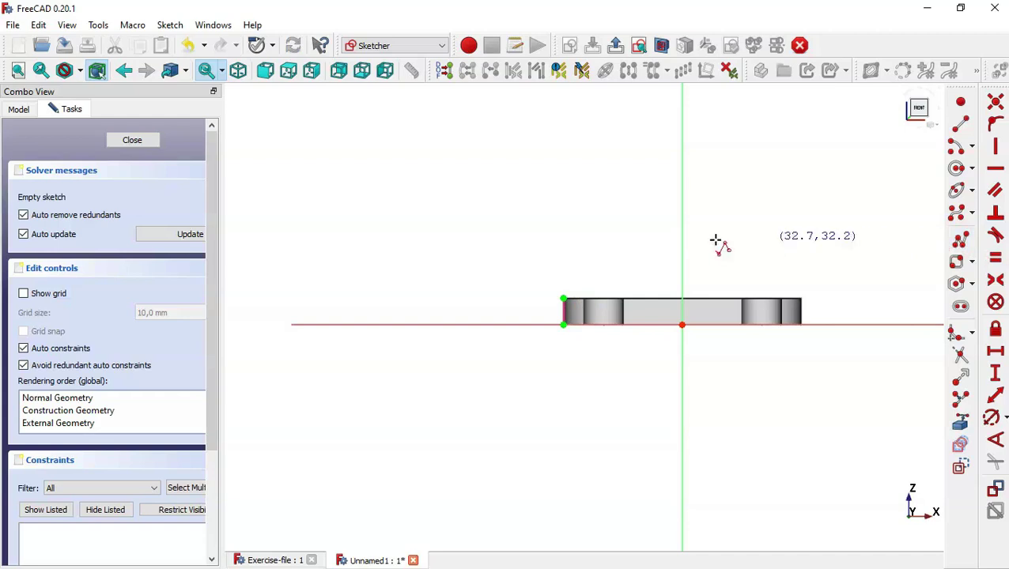
left_click(564, 324)
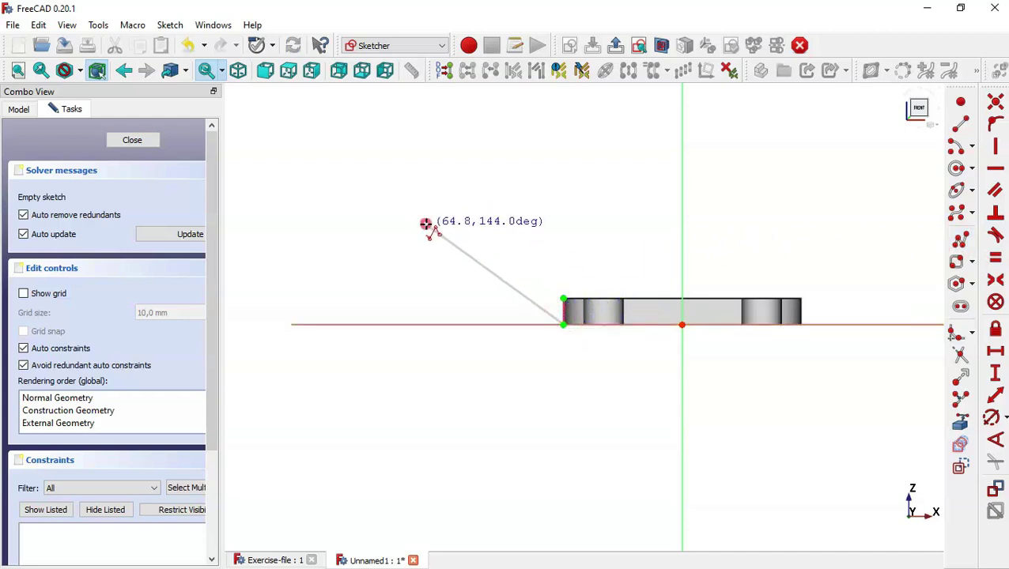
left_click(426, 225)
left_click(269, 225)
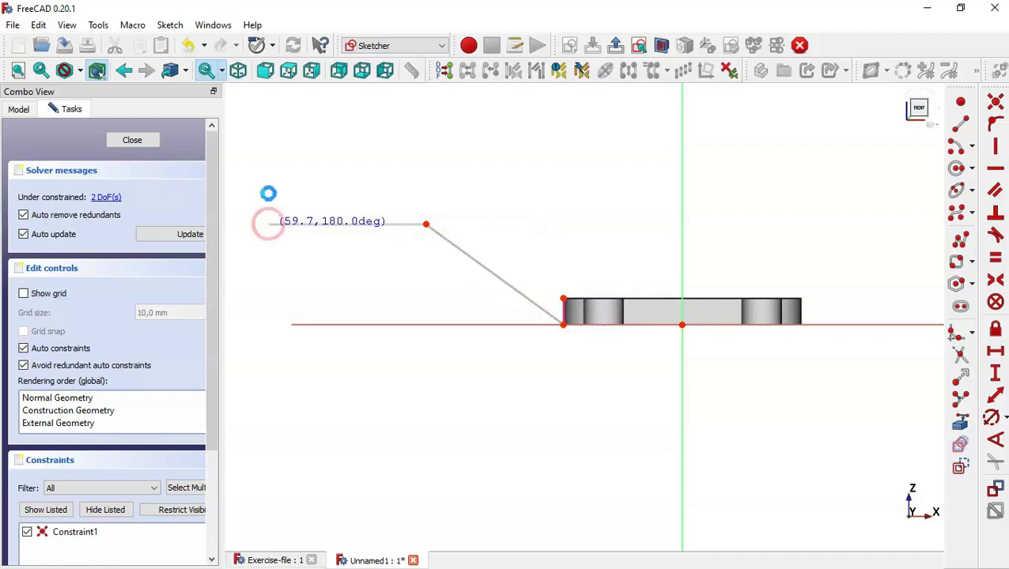
left_click(268, 182)
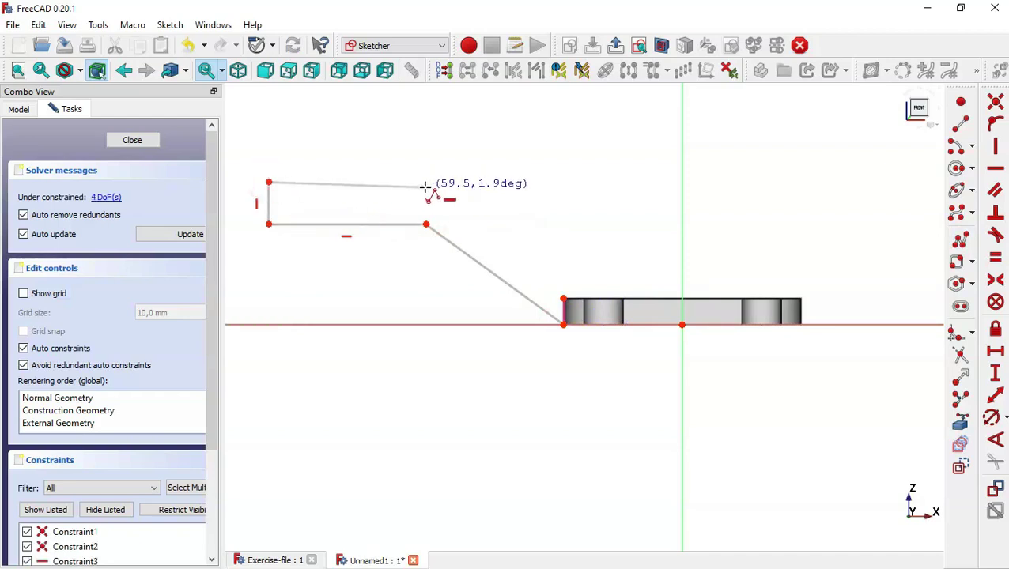
left_click(425, 183)
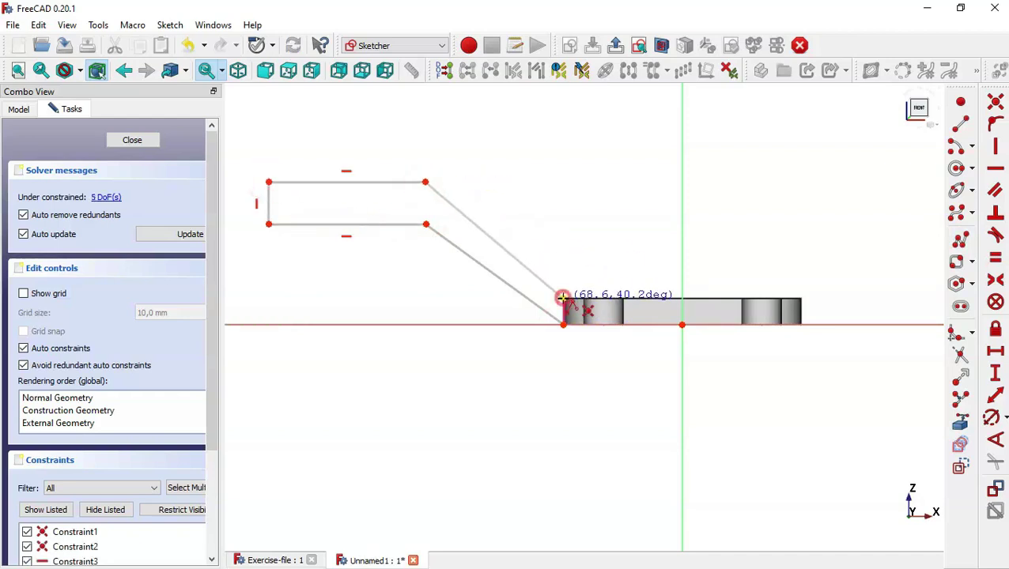
left_click(562, 298)
left_click(563, 323)
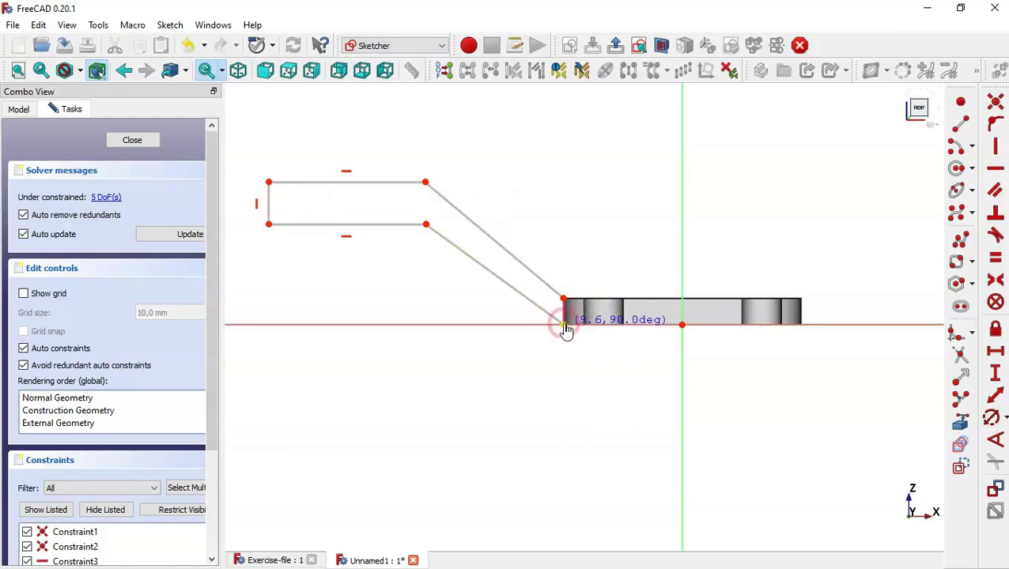
key("Escape")
key("Escape")
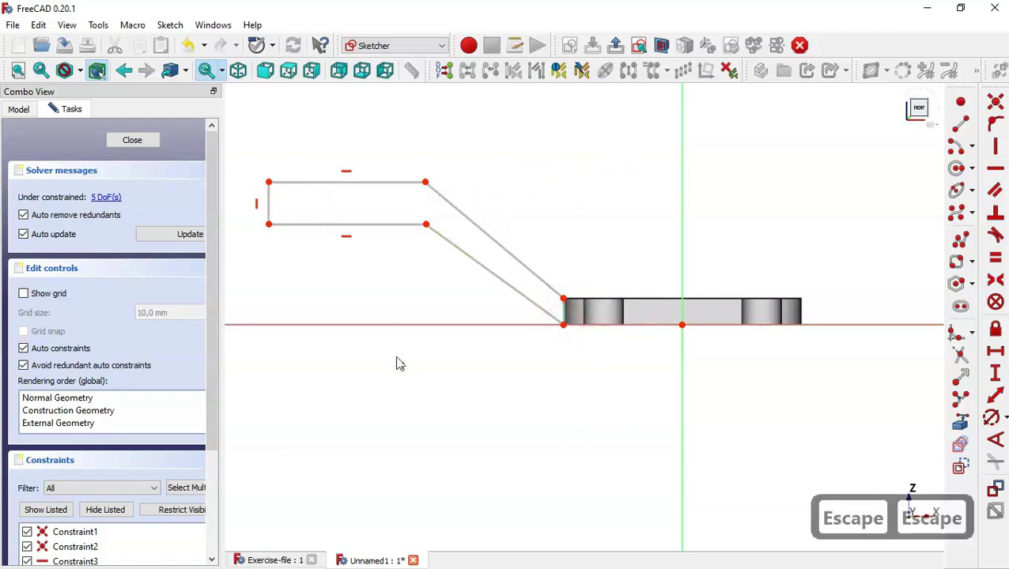
Step: Check the arm dimensions in the Exercise-file model, and constrain the profile's vertical free end equal in length to the vertical edge at the plate
left_click(265, 559)
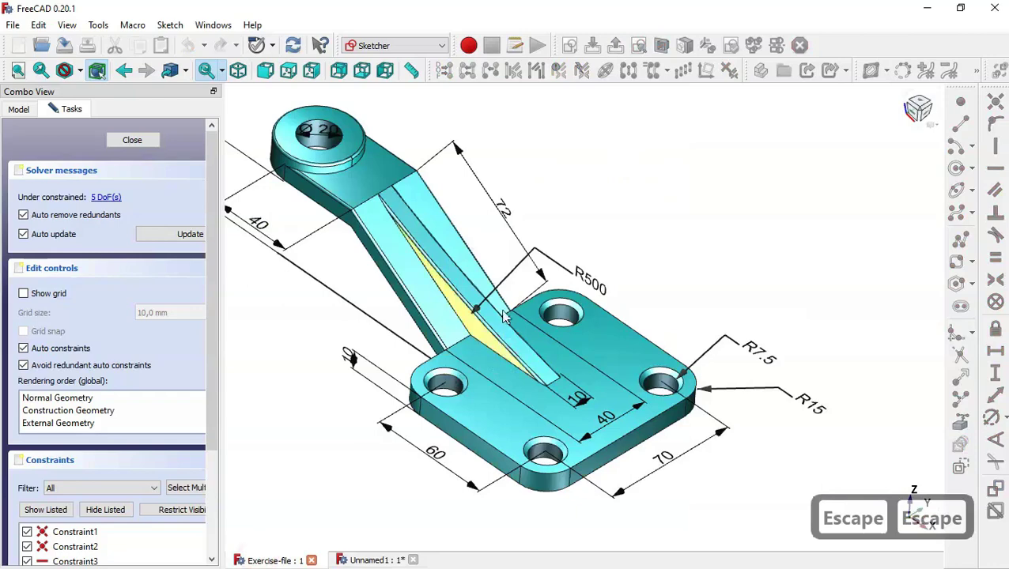
scroll(647, 308, "down", 3)
scroll(431, 263, "up", 3)
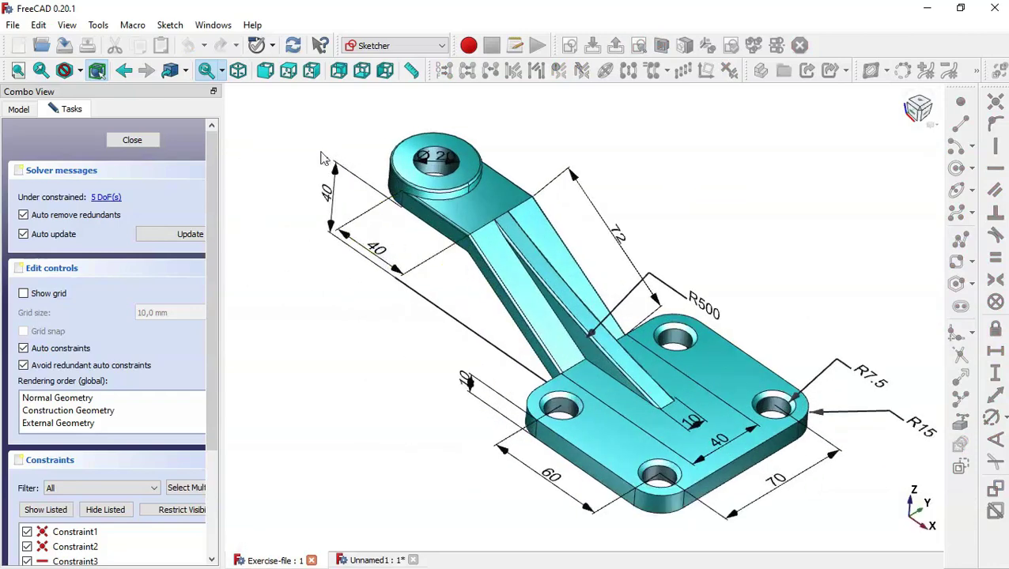
middle_click_drag(372, 237, 514, 358)
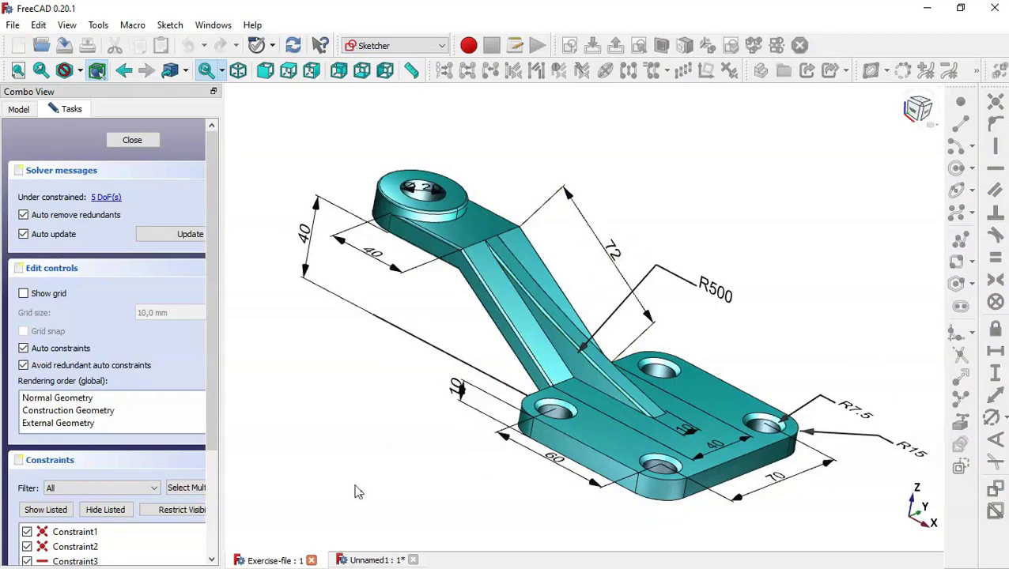
left_click(368, 560)
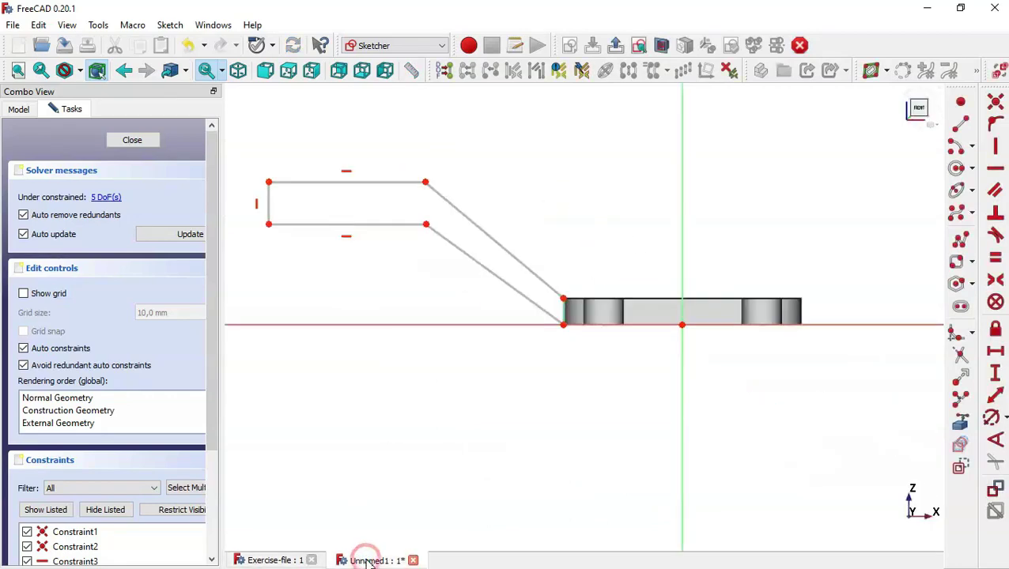
scroll(656, 455, "down", 2)
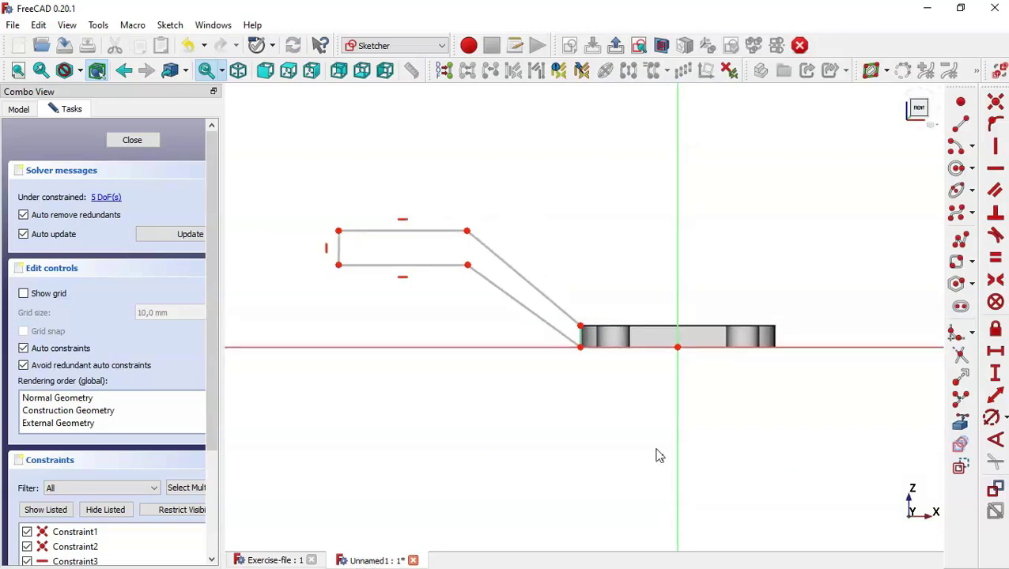
left_click(339, 249)
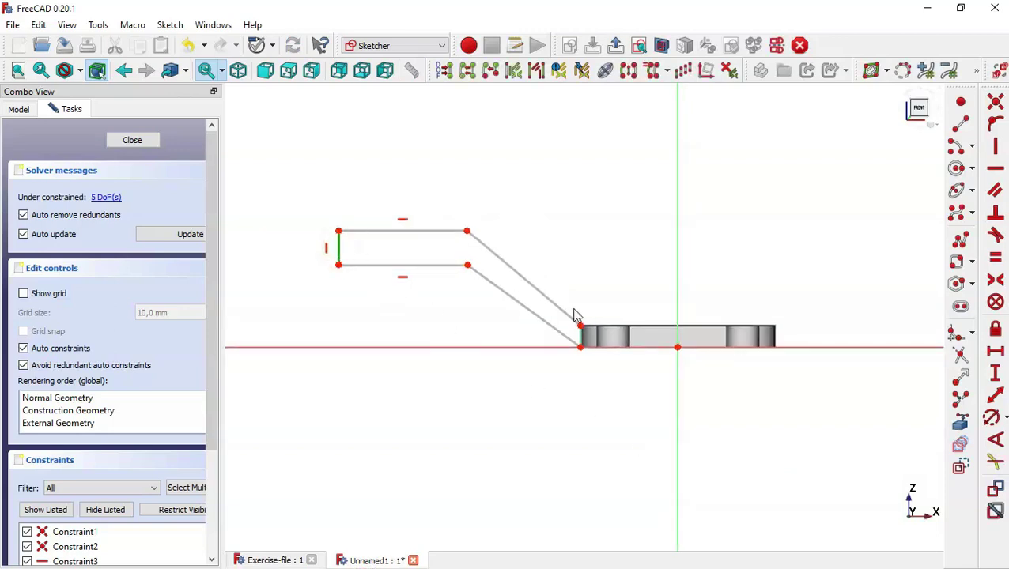
left_click(581, 337)
left_click(999, 260)
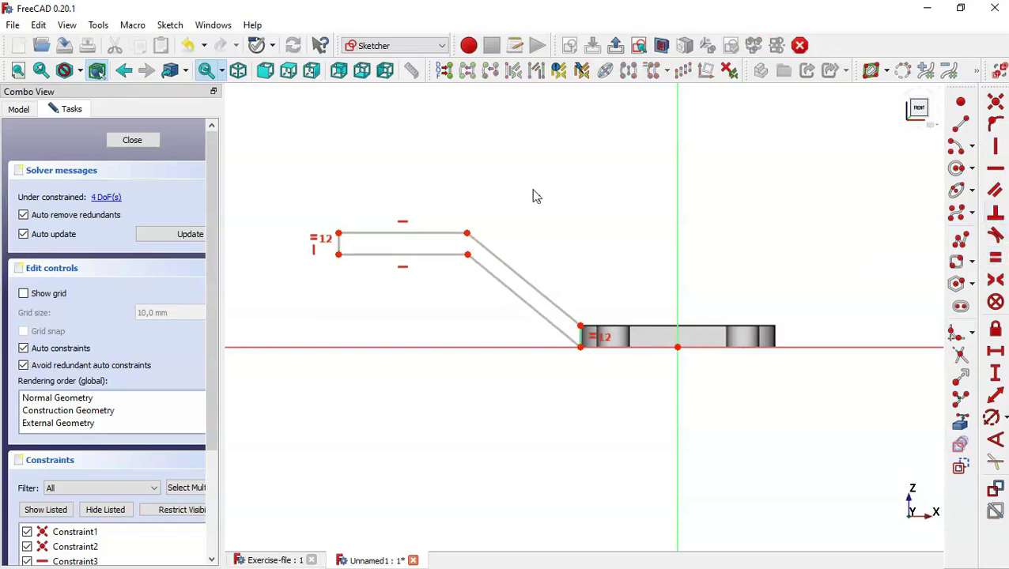
Step: Constrain the two sloping edges of the arm profile parallel to each other
left_click(519, 297)
left_click(531, 284)
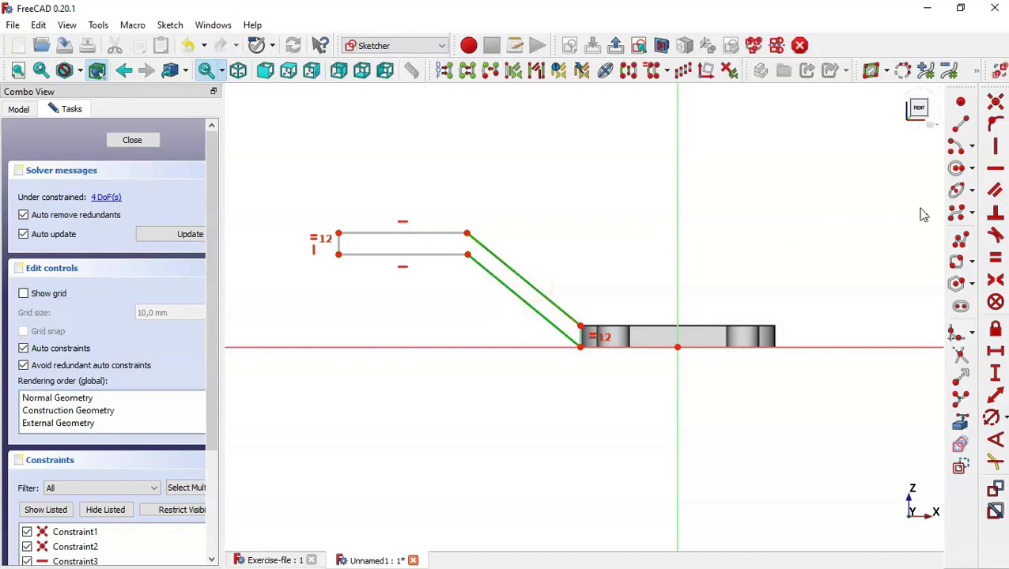
left_click(994, 192)
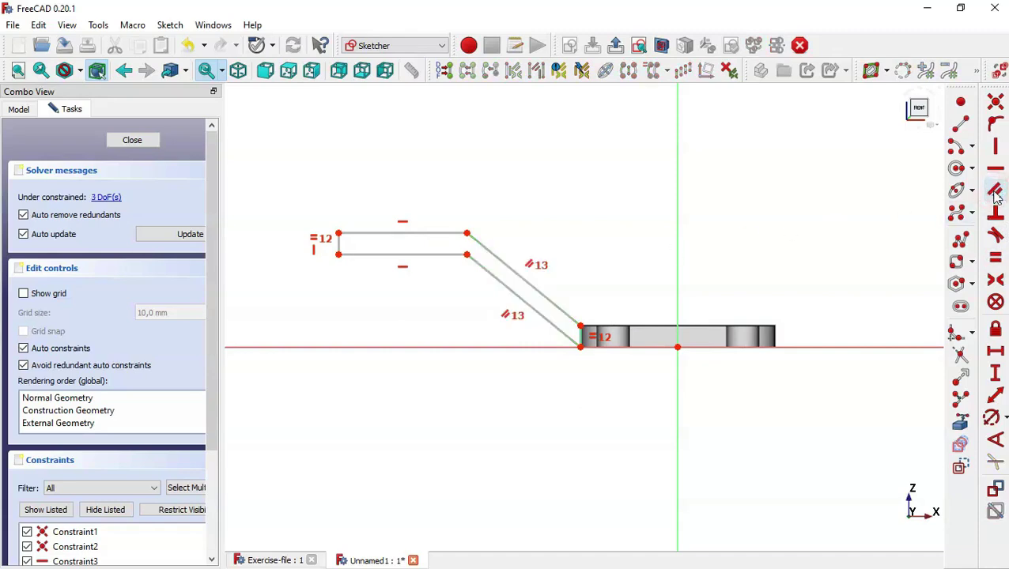
Step: Constrain the horizontal length of the arm profile's lower horizontal edge to 40 mm
scroll(354, 215, "up", 1)
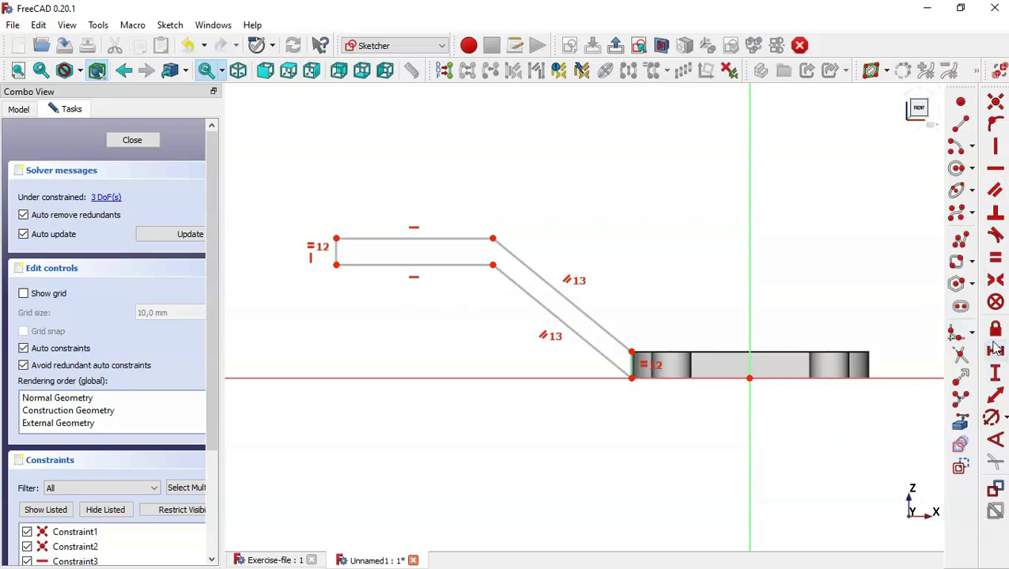
left_click(423, 266)
type("40")
key("Return")
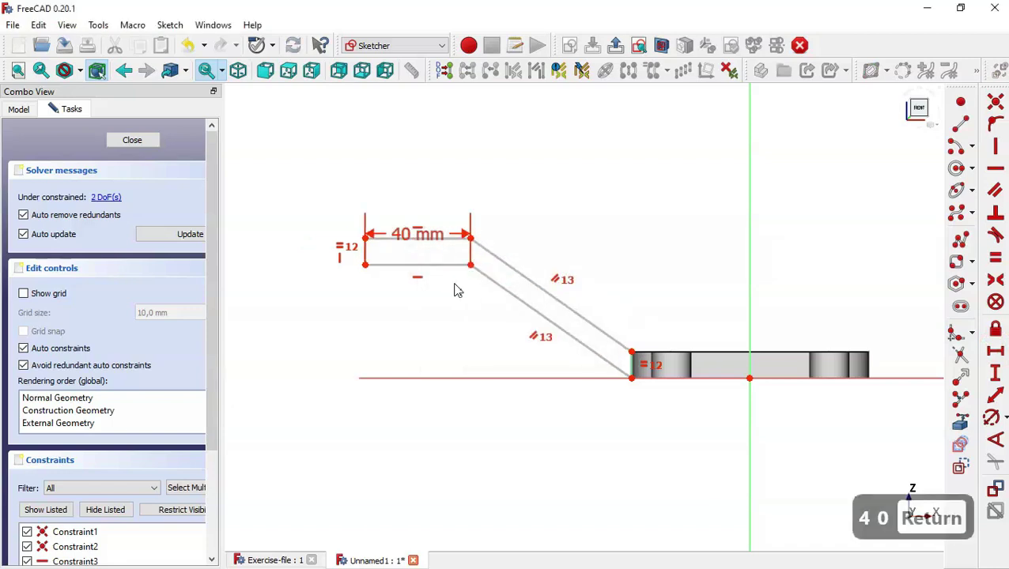
Step: Constrain the vertical distance between the profile's corner at the plate bottom and the lower corner of its free end to 40 mm
left_click(996, 373)
left_click(631, 378)
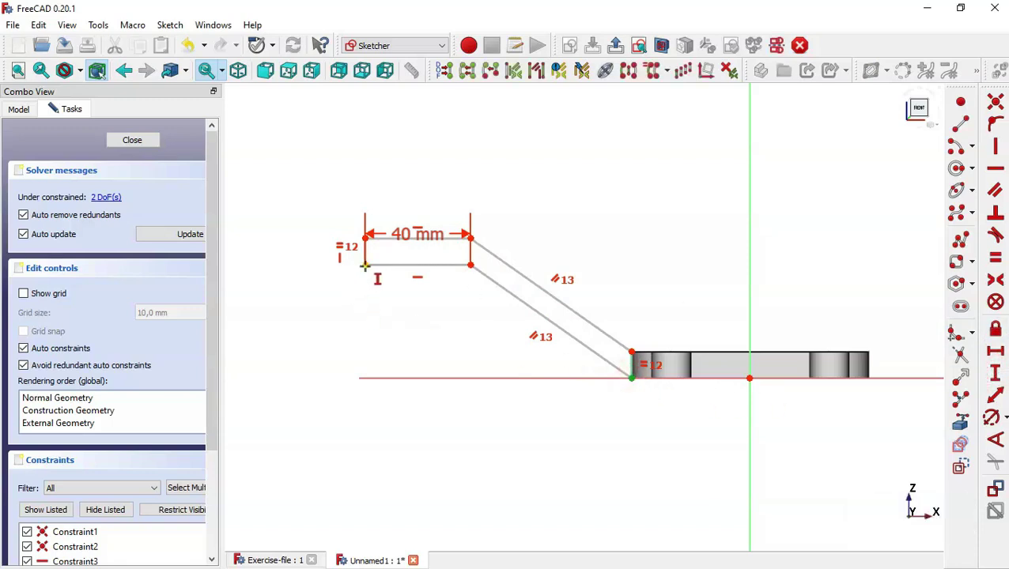
left_click(365, 266)
type("40")
key("Return")
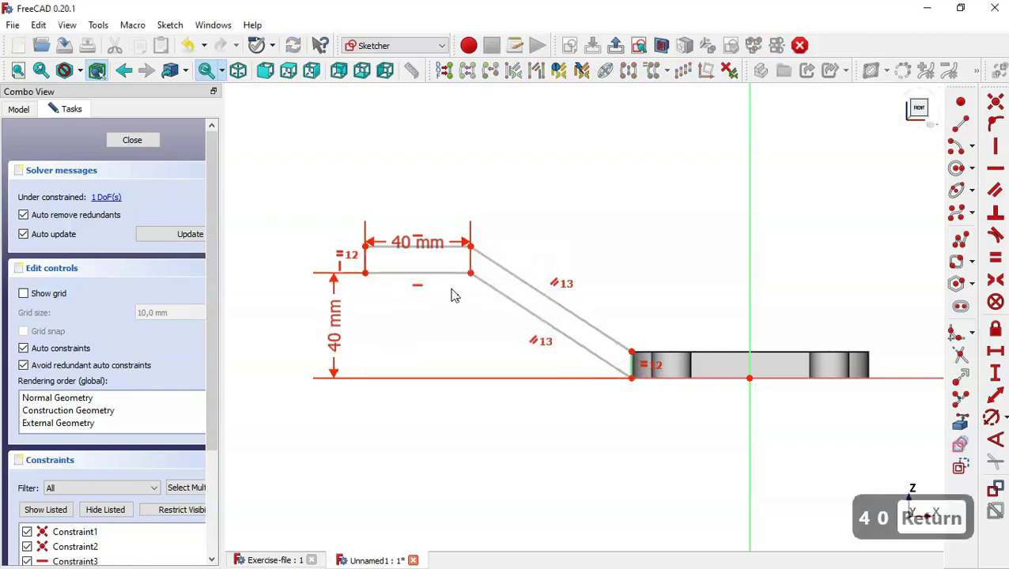
Step: Constrain the length of the arm profile's upper sloping edge to 72 mm and close the sketch
left_click(996, 394)
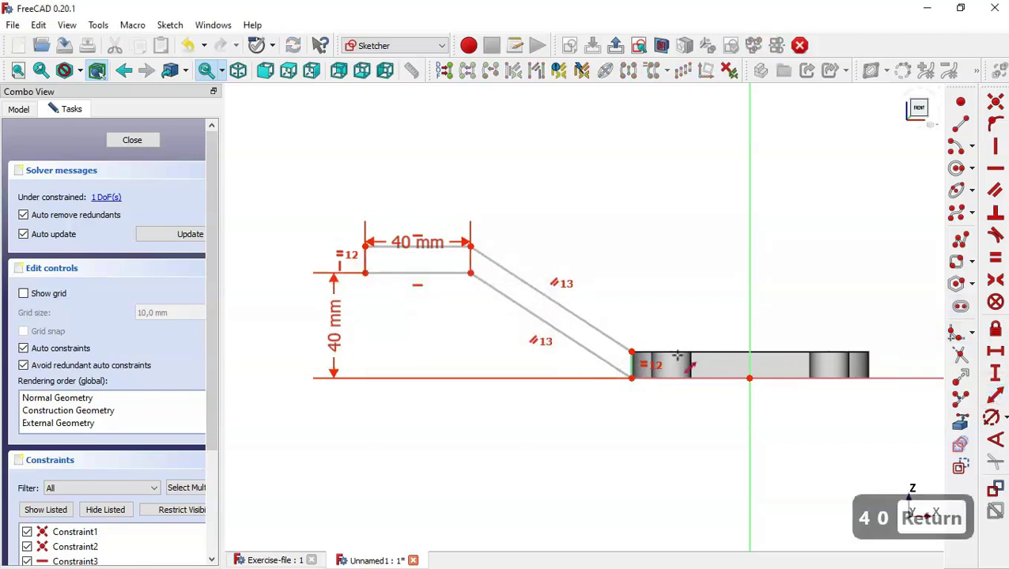
left_click(577, 322)
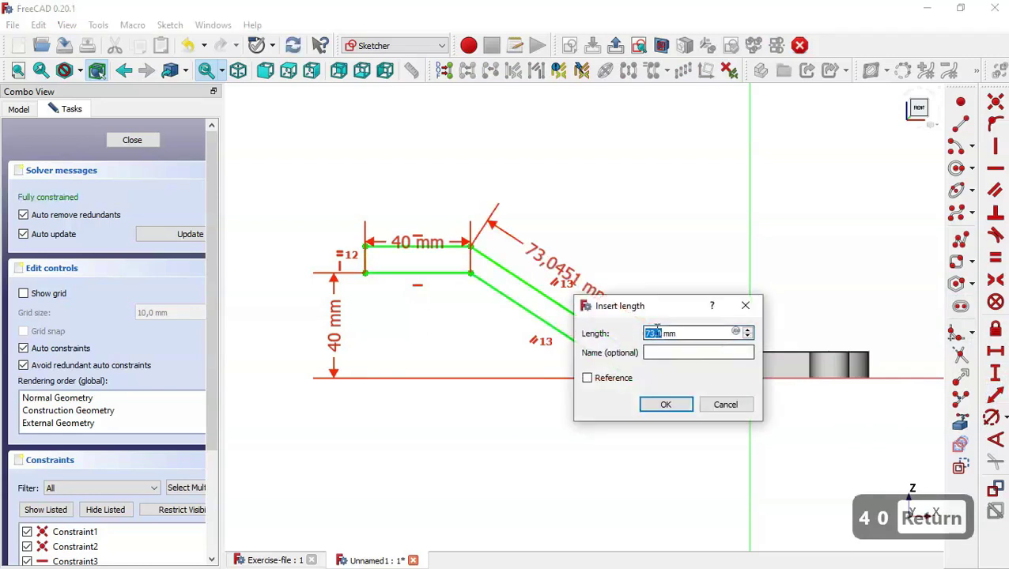
type("2")
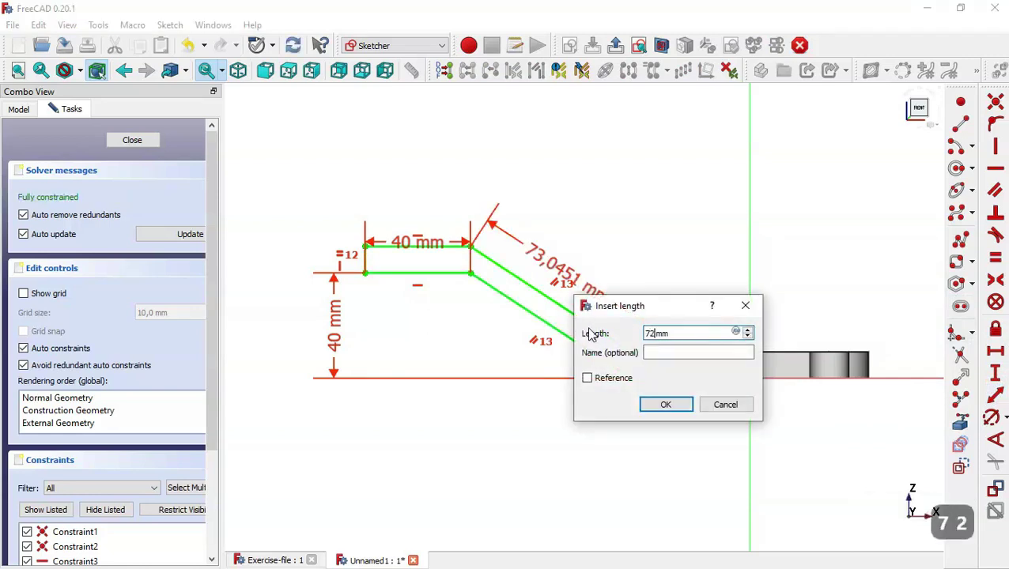
key("Return")
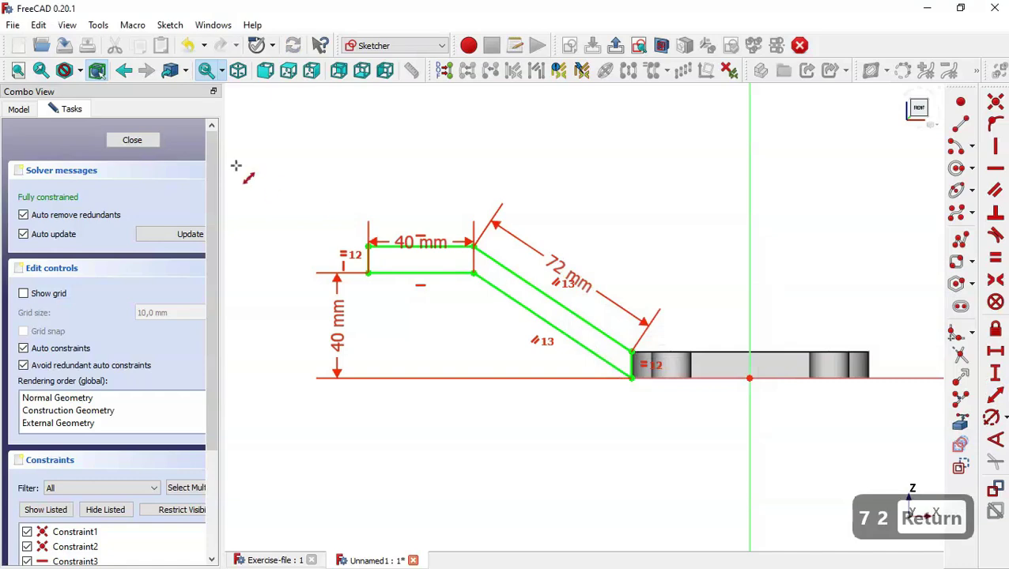
left_click(148, 142)
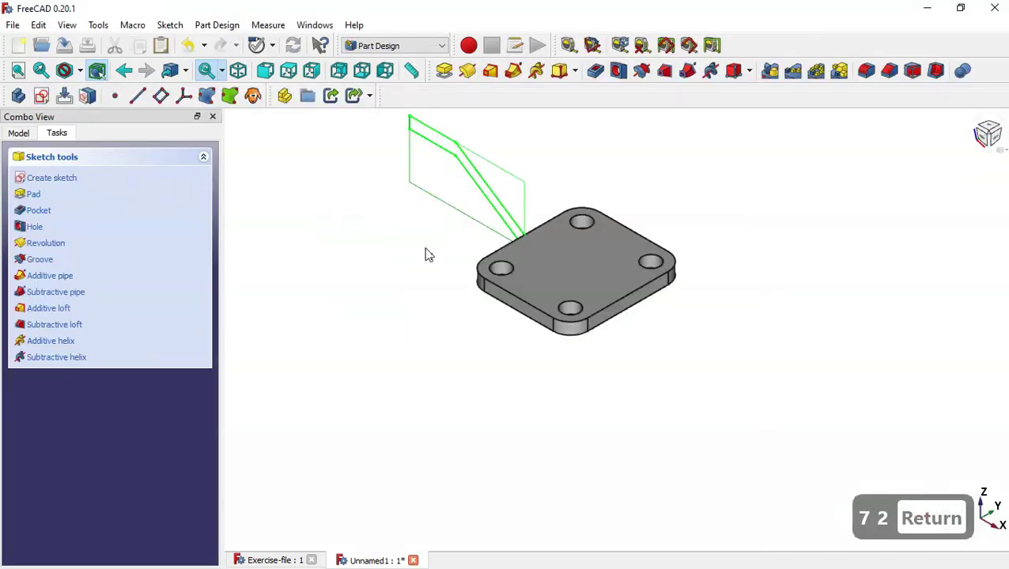
Step: Pad the arm profile 40 mm, symmetric to the sketch plane, checking the width against the dimensioned exercise file
left_click(446, 73)
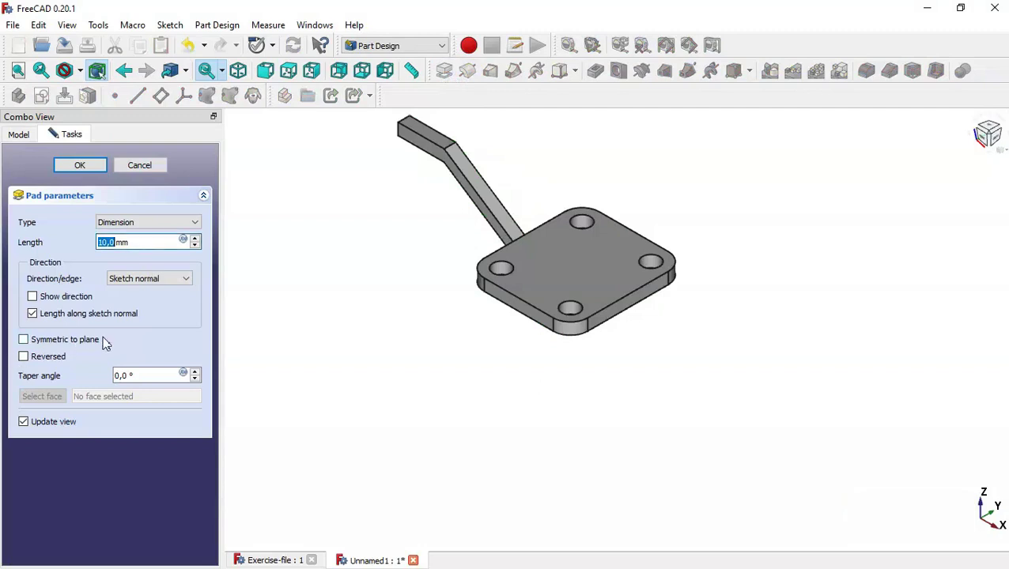
left_click(79, 341)
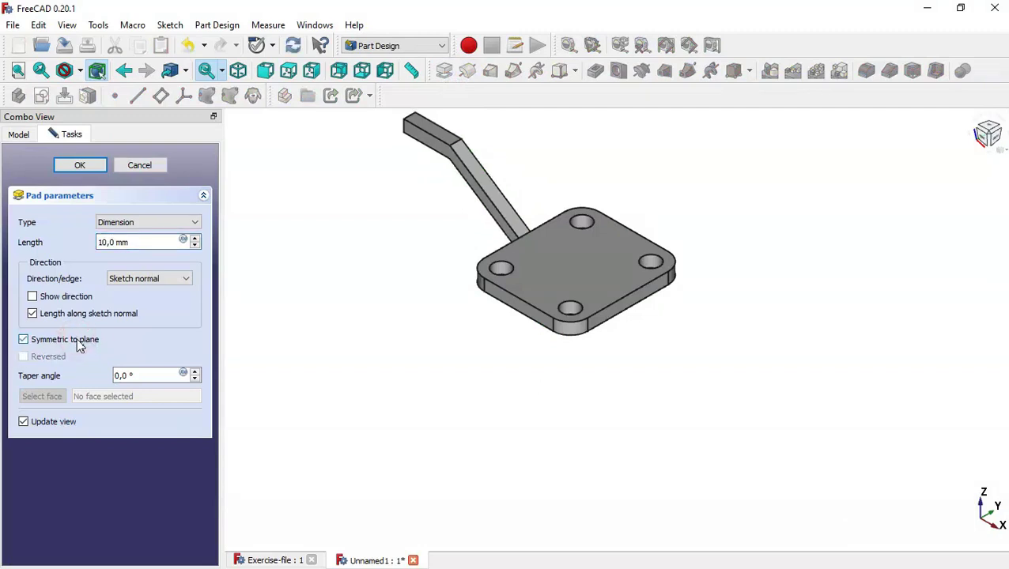
left_click(268, 560)
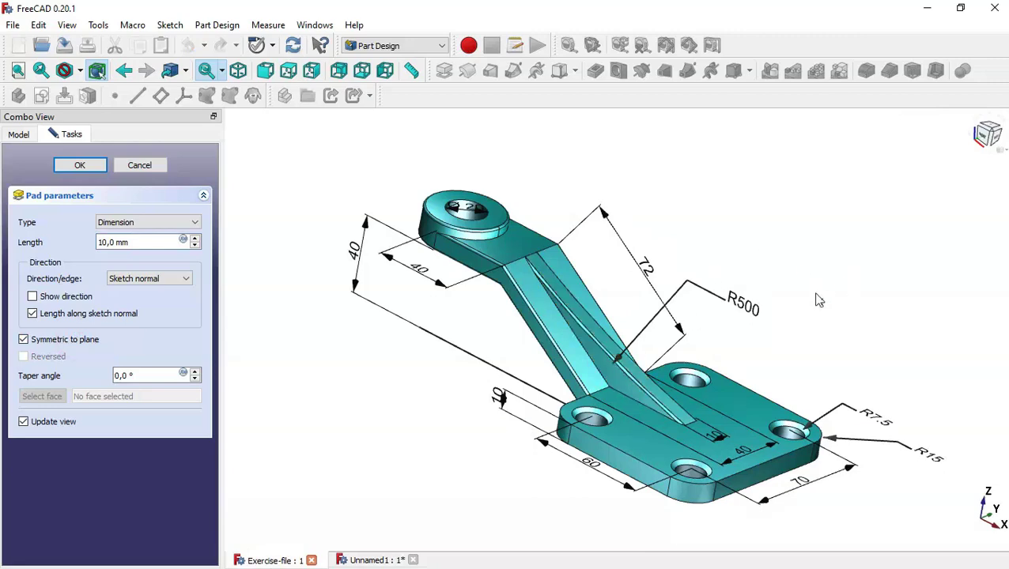
left_click_drag(798, 312, 754, 333)
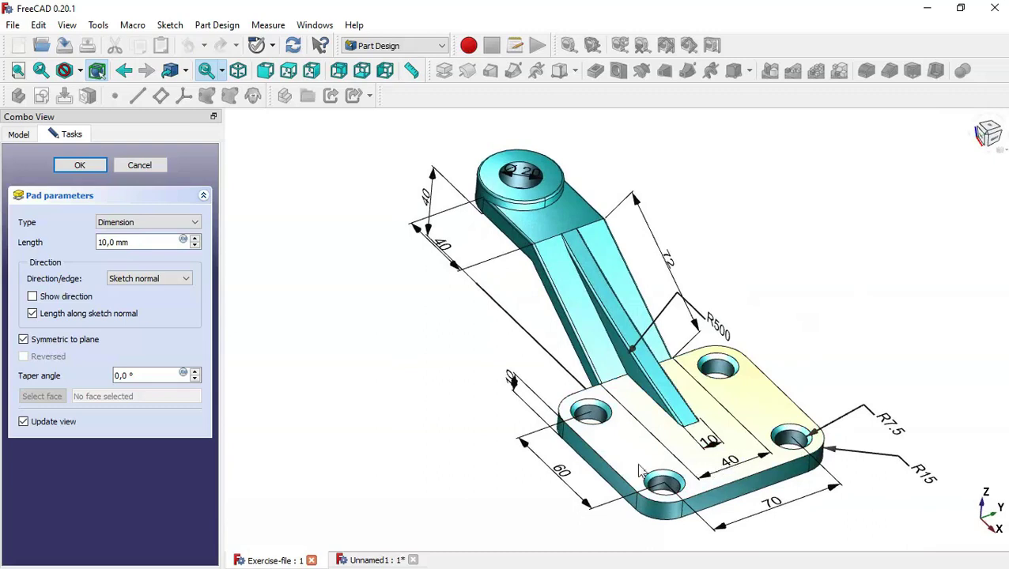
left_click(382, 561)
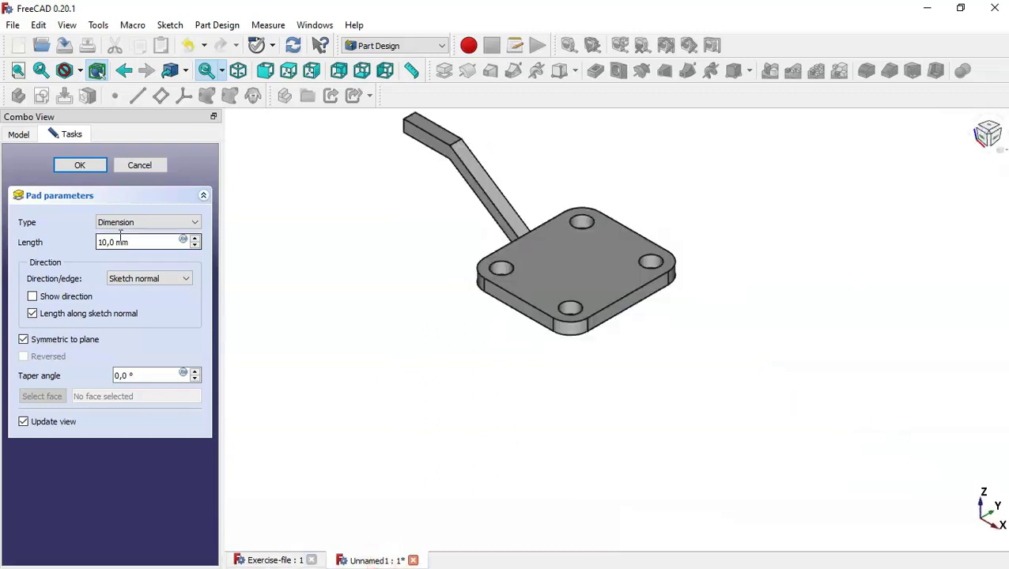
double_click(164, 243)
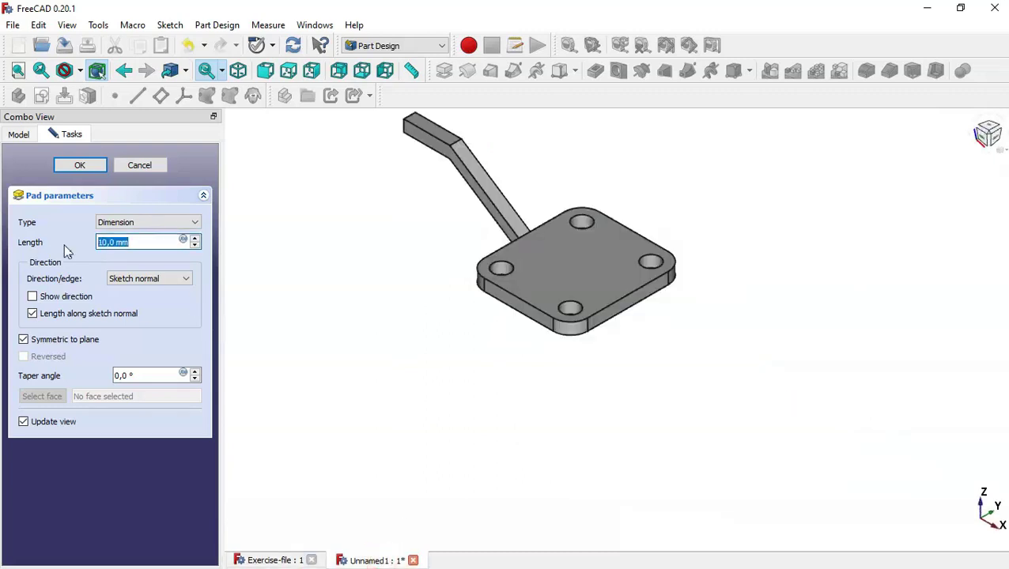
type("40")
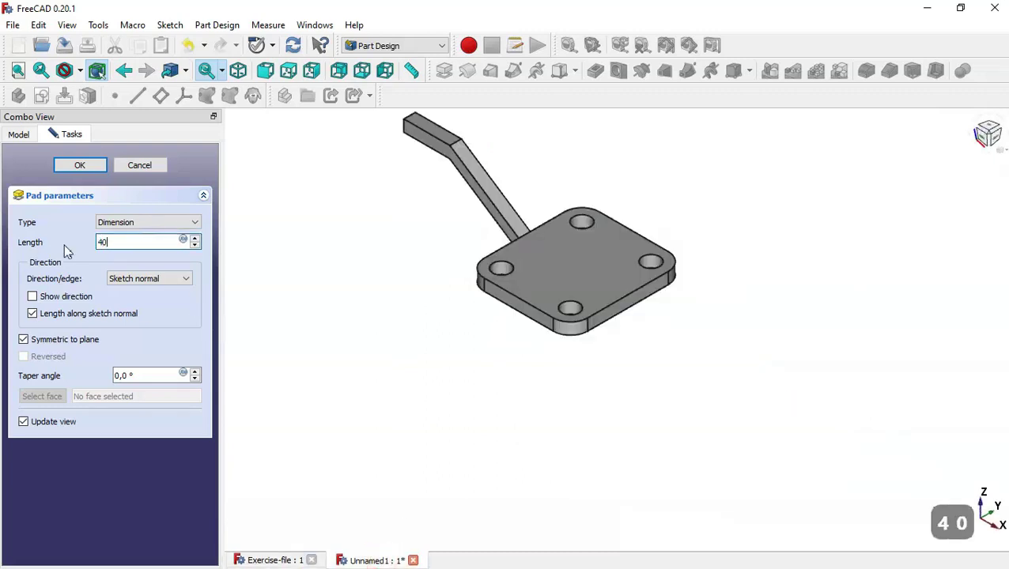
left_click(79, 166)
key("Home")
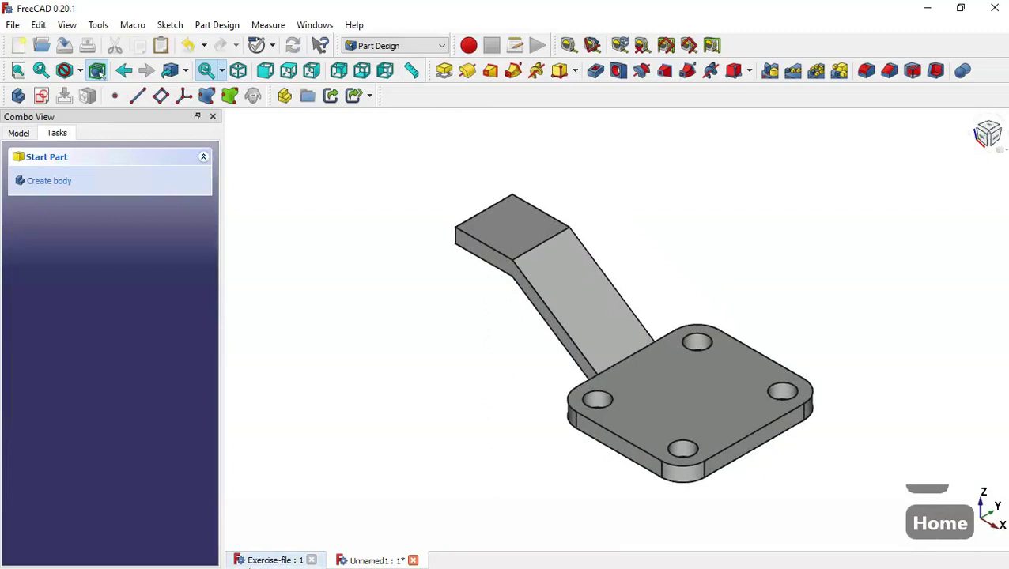
Step: Start a sketch on the underside face of the arm's free end and reference its outer end edge as external geometry
left_click(257, 560)
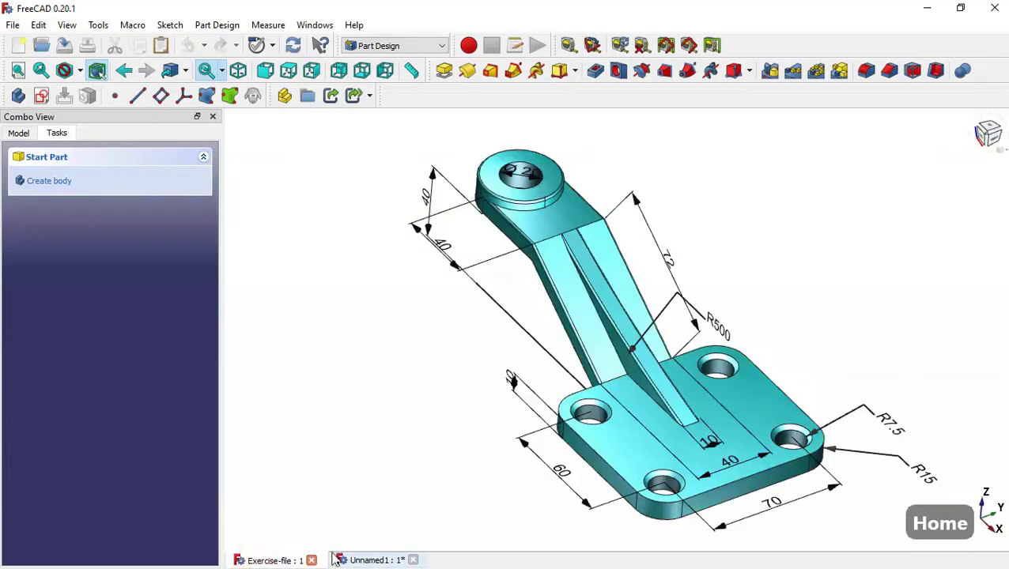
left_click(366, 561)
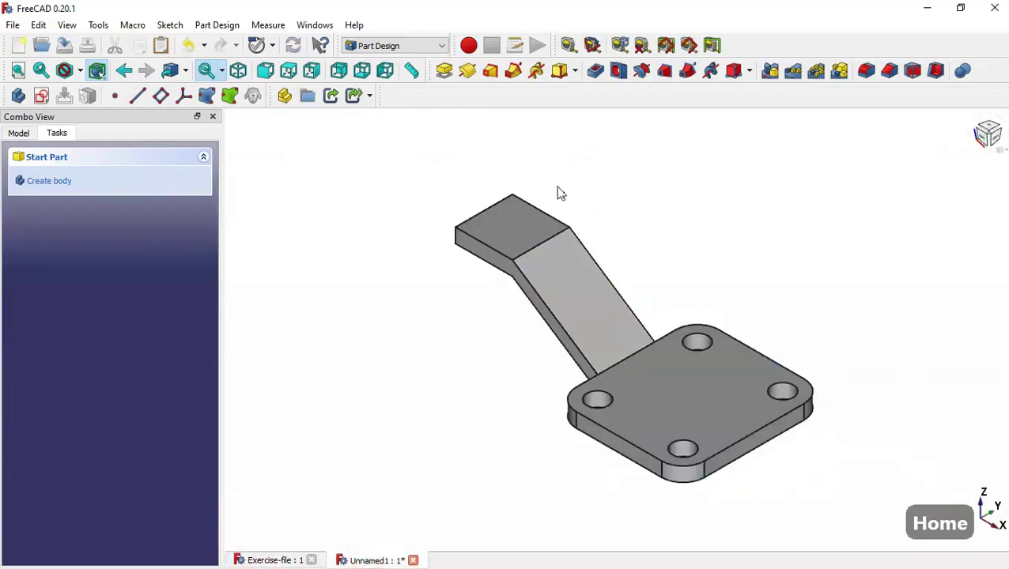
middle_click_drag(487, 293, 666, 201)
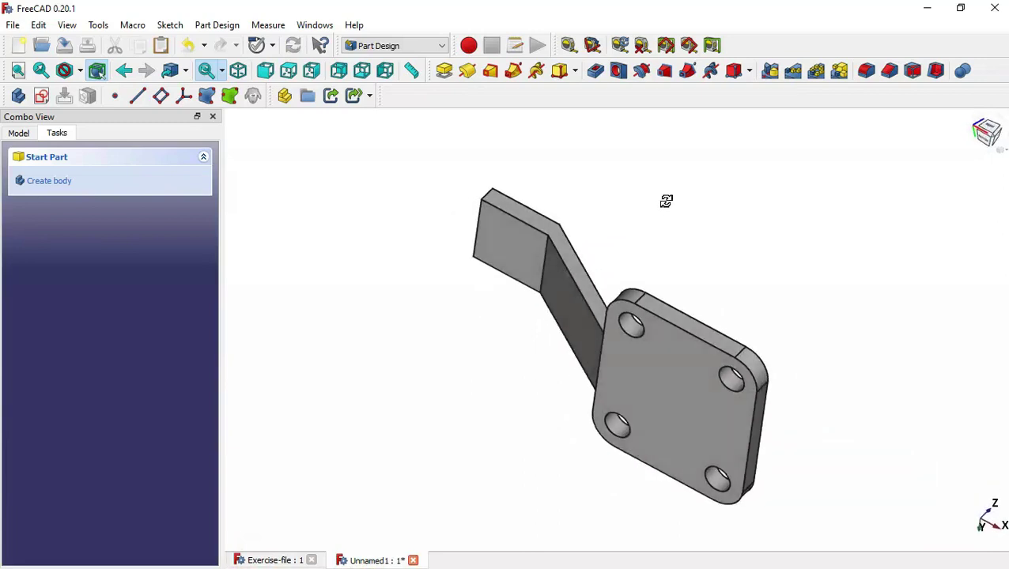
left_click(485, 255)
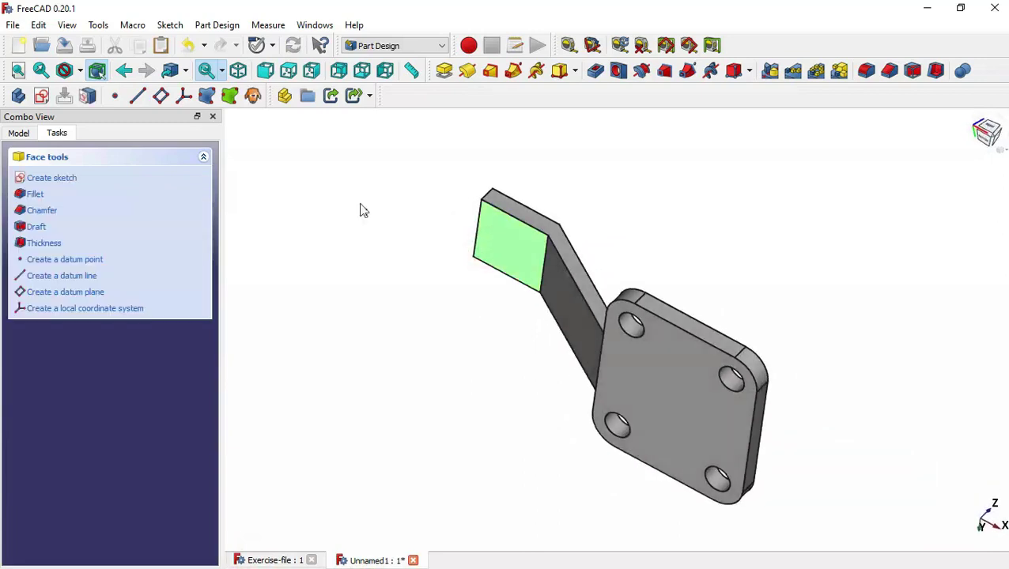
left_click(42, 95)
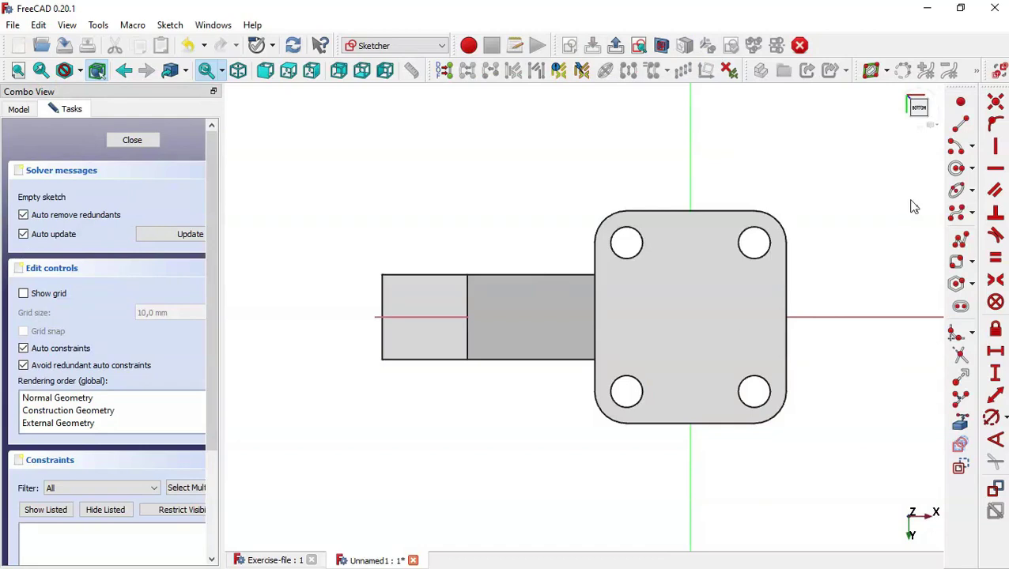
left_click(960, 422)
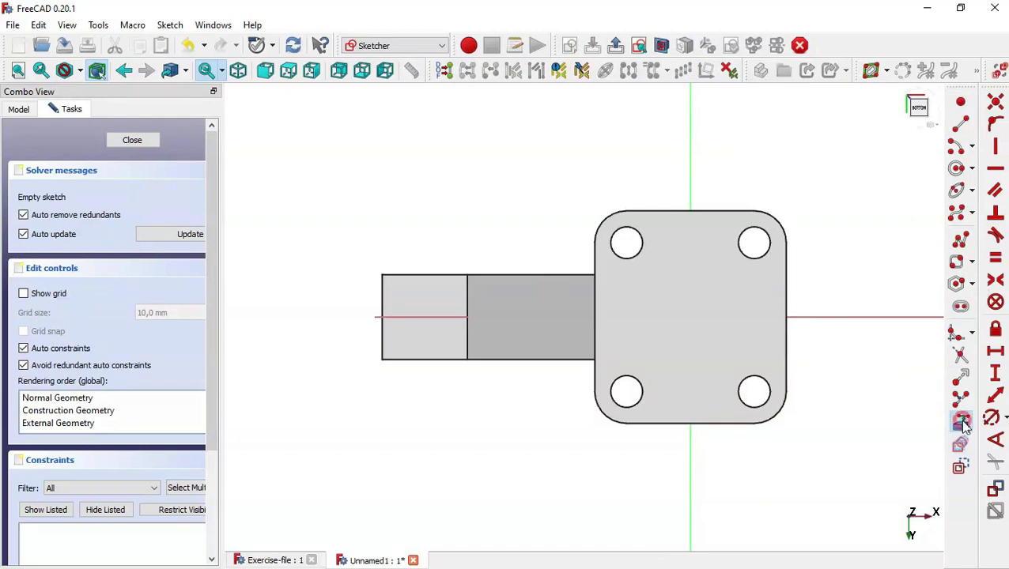
left_click(383, 294)
right_click(385, 299)
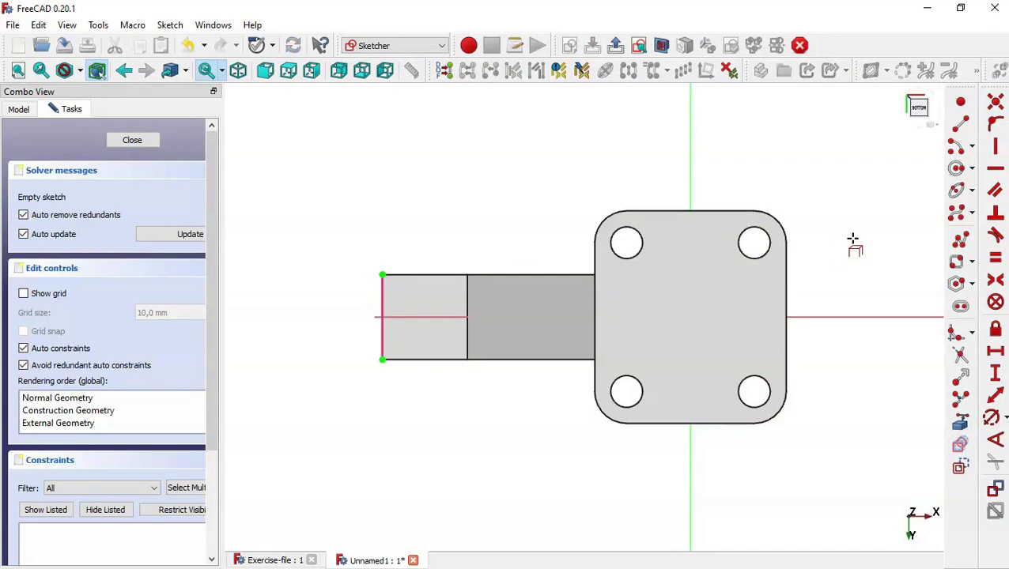
Step: Draw a circle centred on the referenced end edge and passing through that edge's upper corner
left_click(959, 172)
left_click(381, 318)
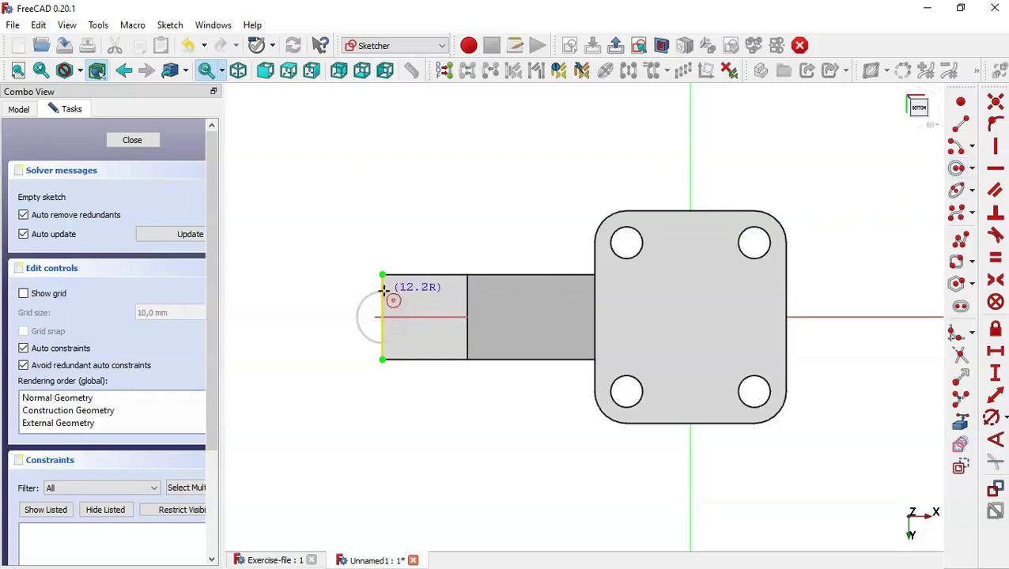
left_click(382, 275)
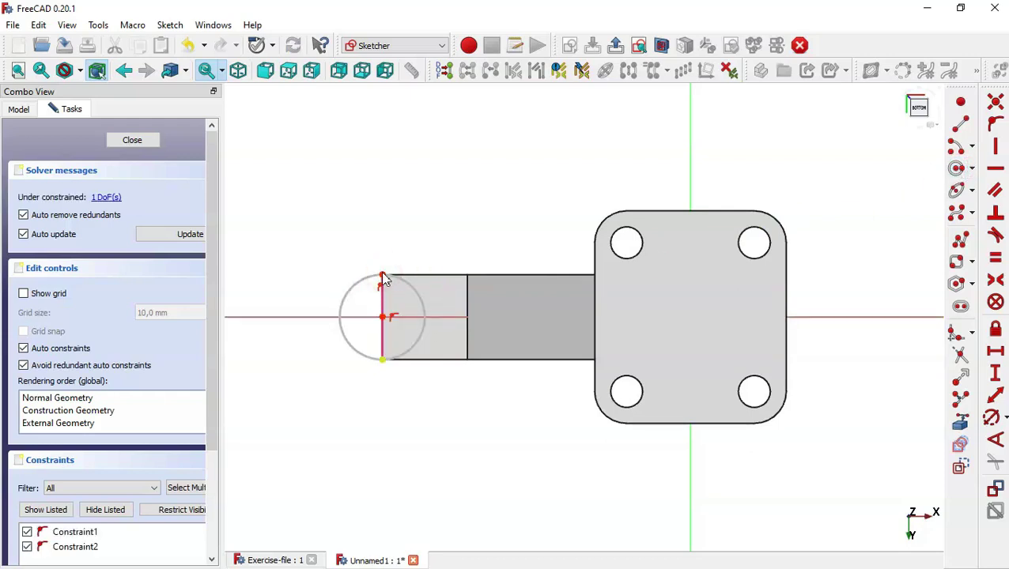
key("Escape")
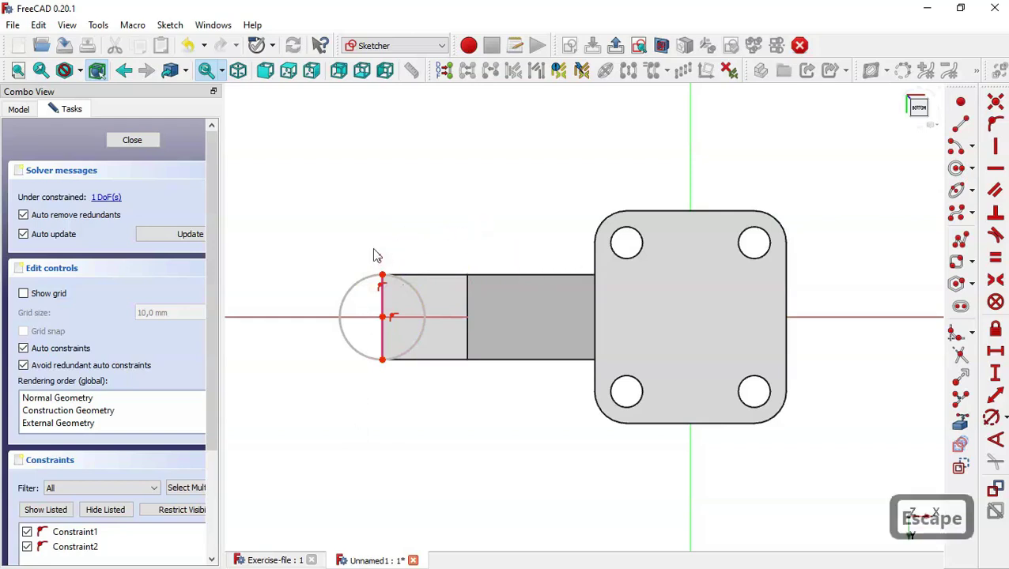
key("ctrl+z")
left_click(382, 275)
left_click(383, 360)
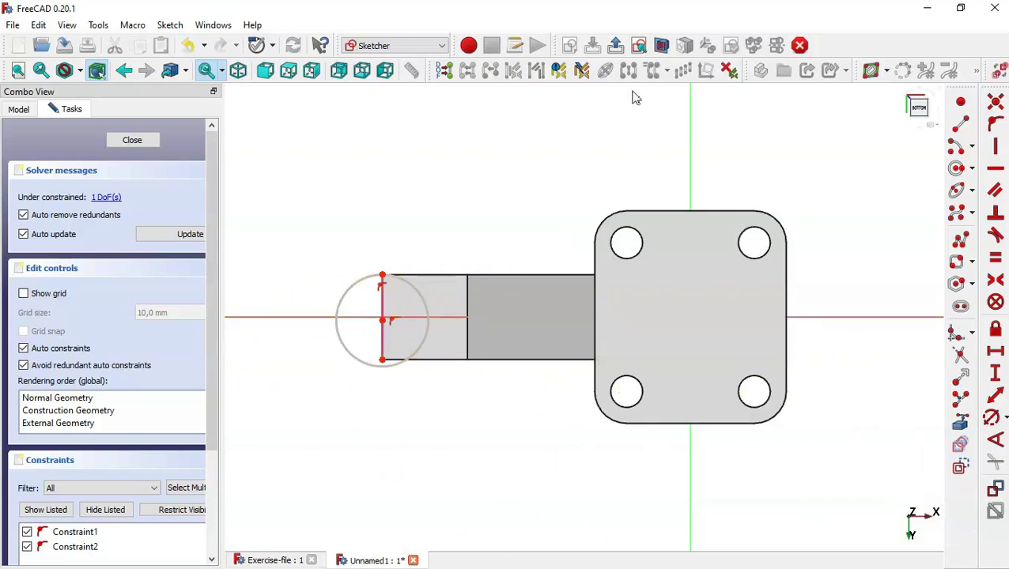
Step: Show the sketch in section view, constrain the circle's centre horizontally to the sketch origin and close the sketch
left_click(663, 46)
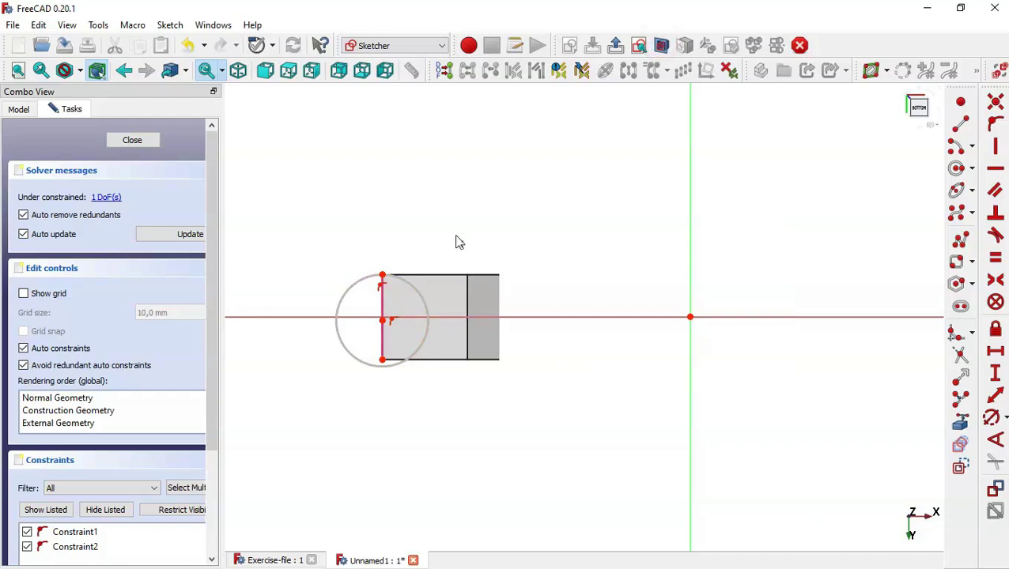
left_click(382, 321)
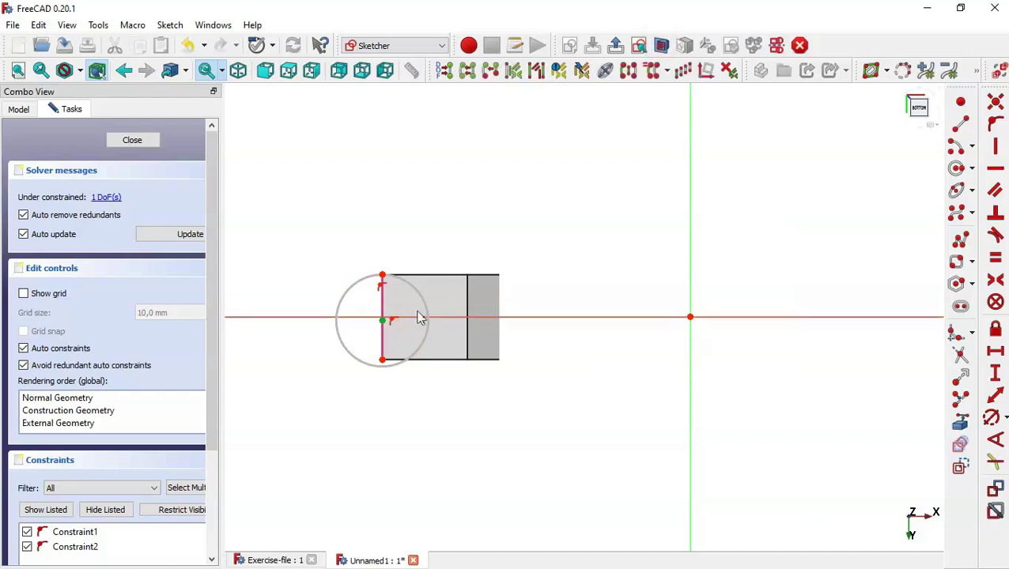
left_click(690, 317)
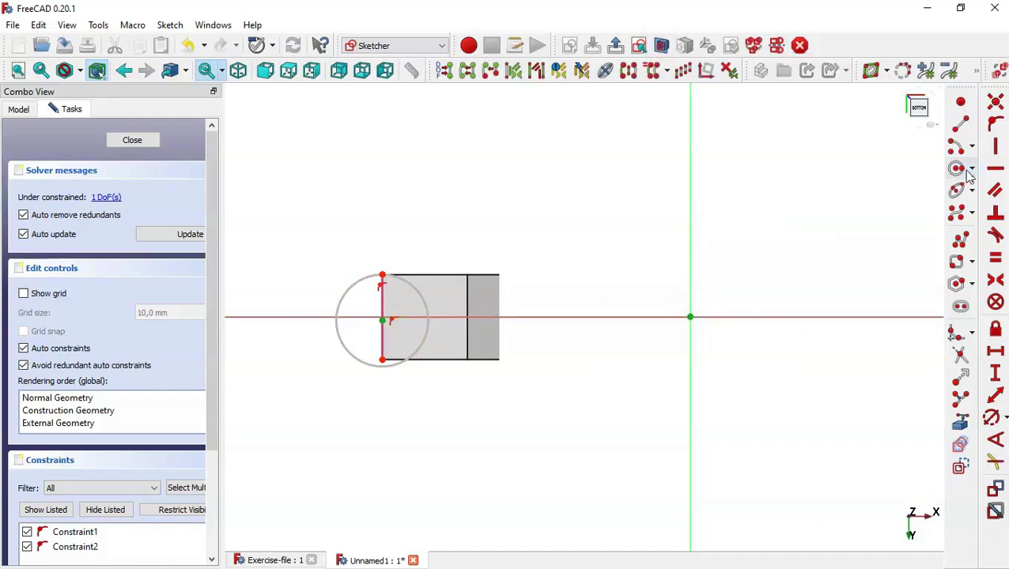
left_click(995, 168)
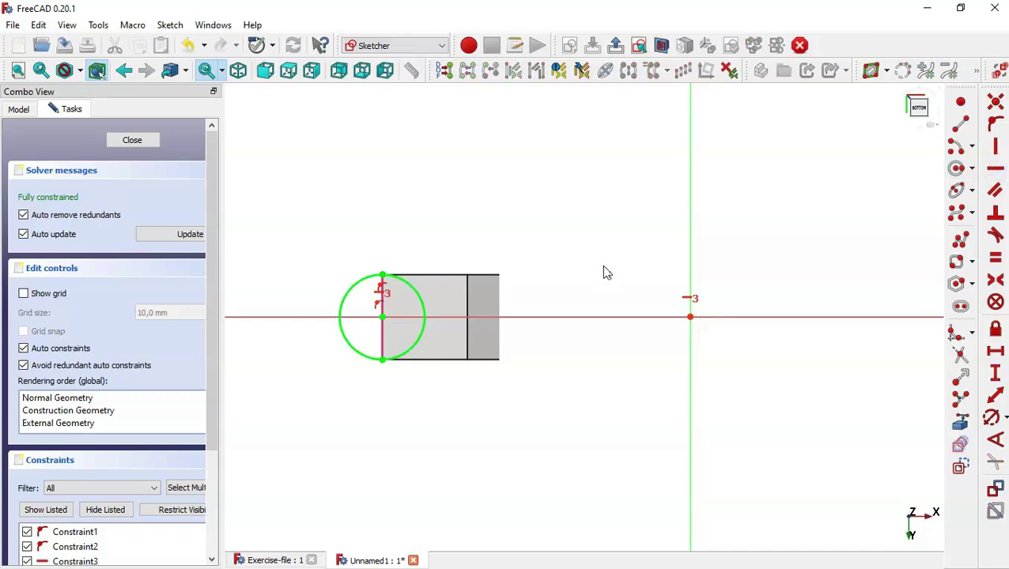
left_click(134, 141)
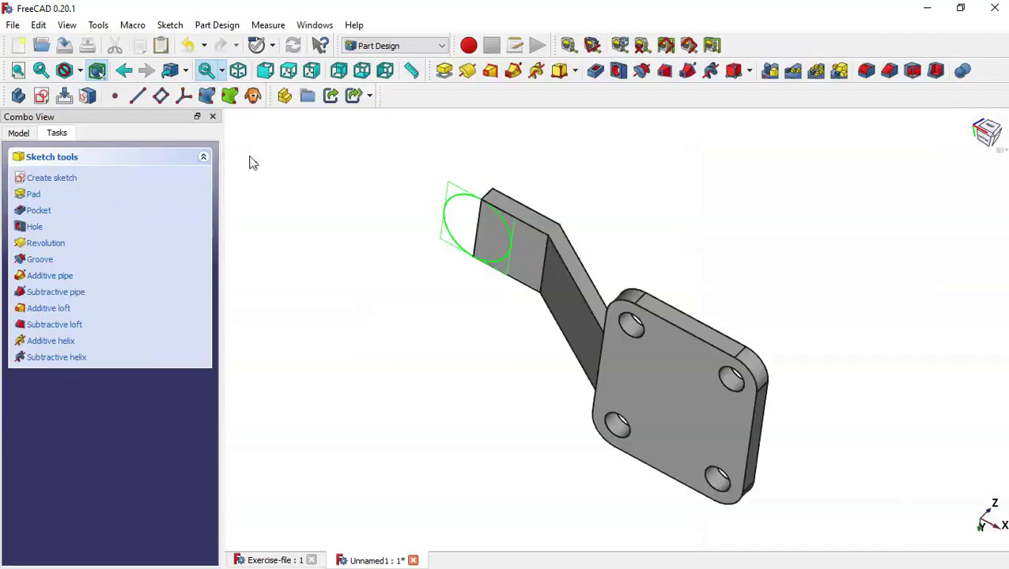
Step: Pad the circle at the arm's end 15 mm in the reversed direction, after consulting the dimensioned exercise file
key("Home")
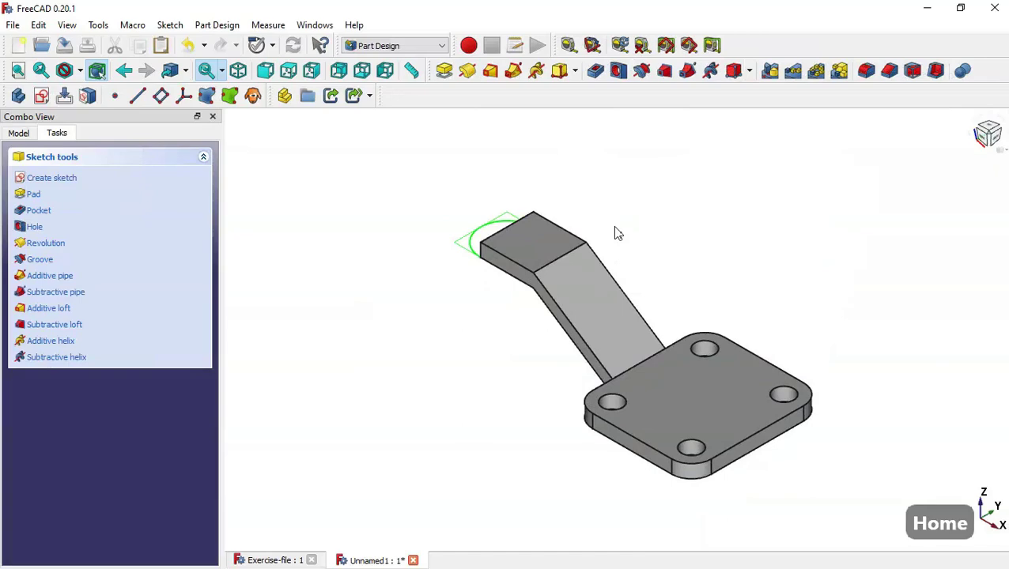
left_click(269, 561)
left_click_drag(444, 343, 506, 345)
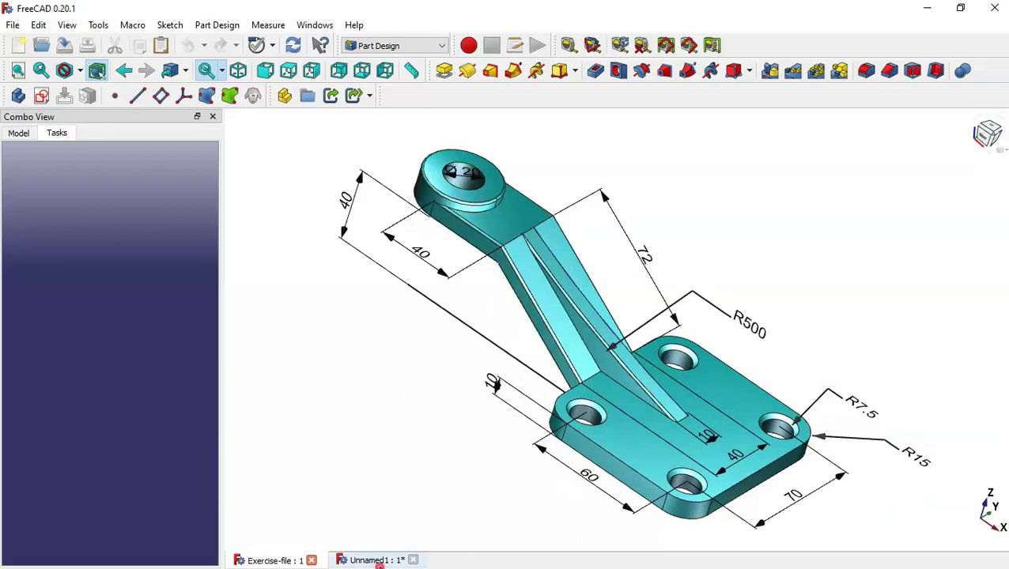
left_click(375, 561)
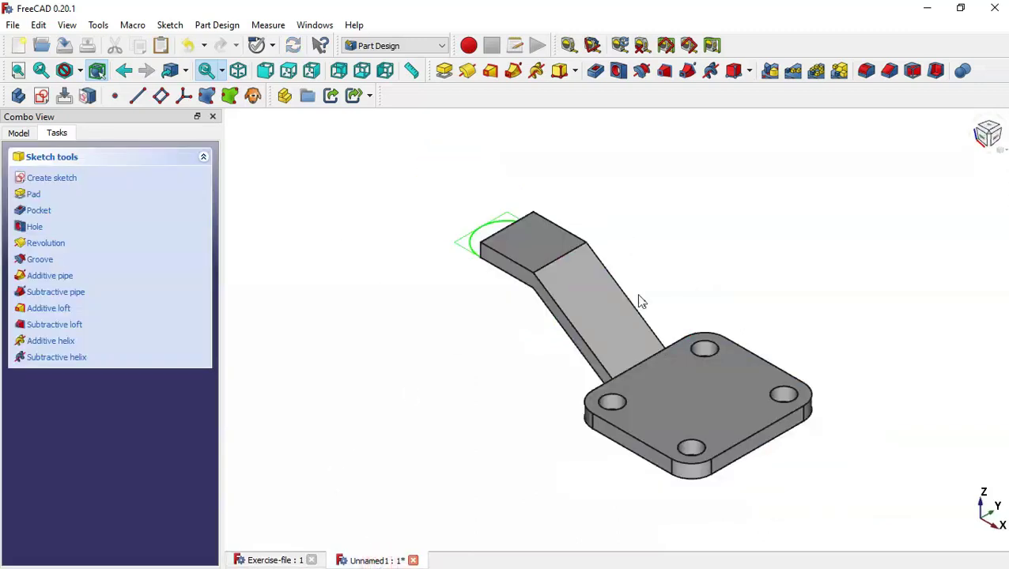
left_click(62, 198)
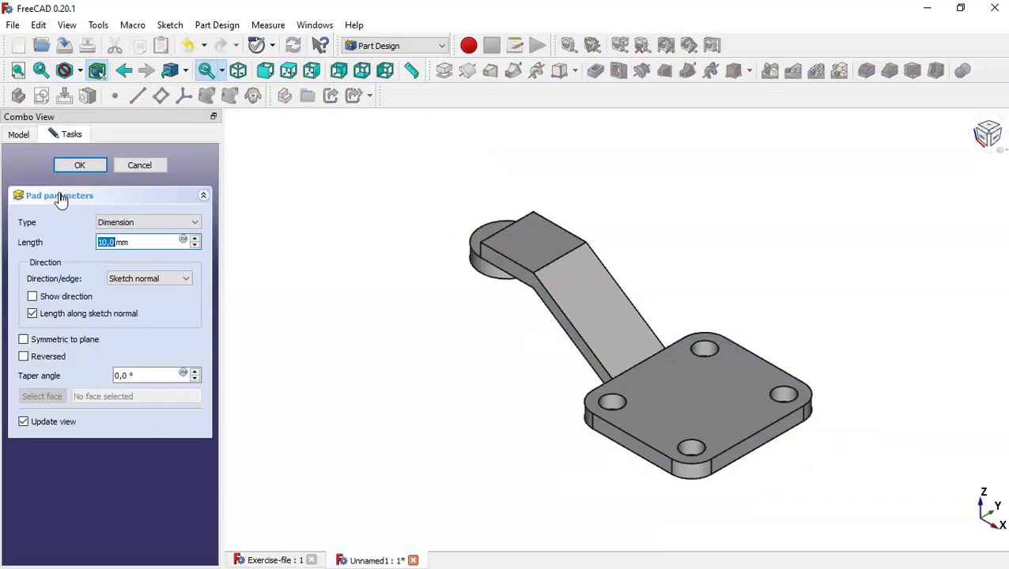
left_click(25, 357)
triple_click(144, 246)
type("15")
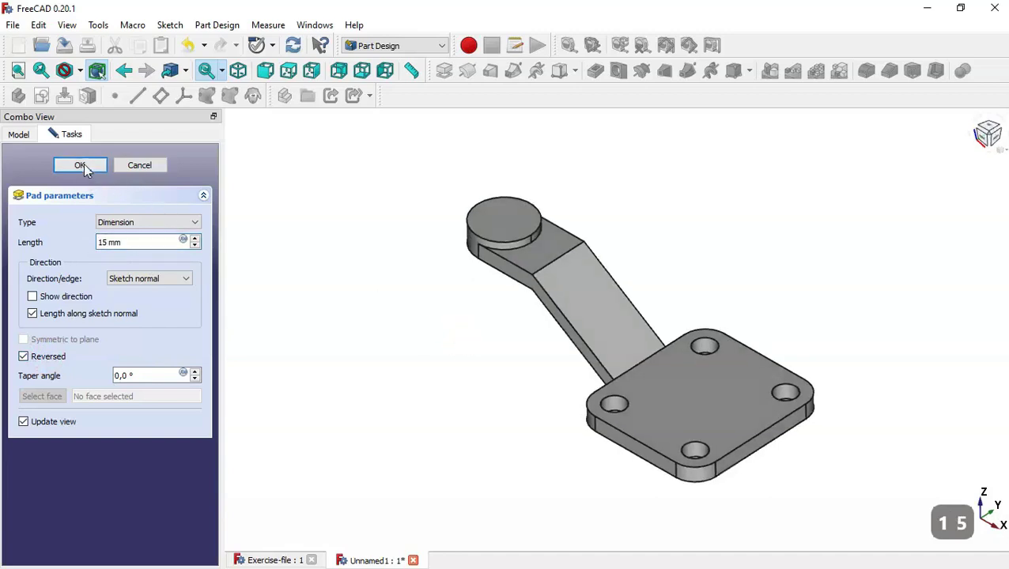
left_click(81, 166)
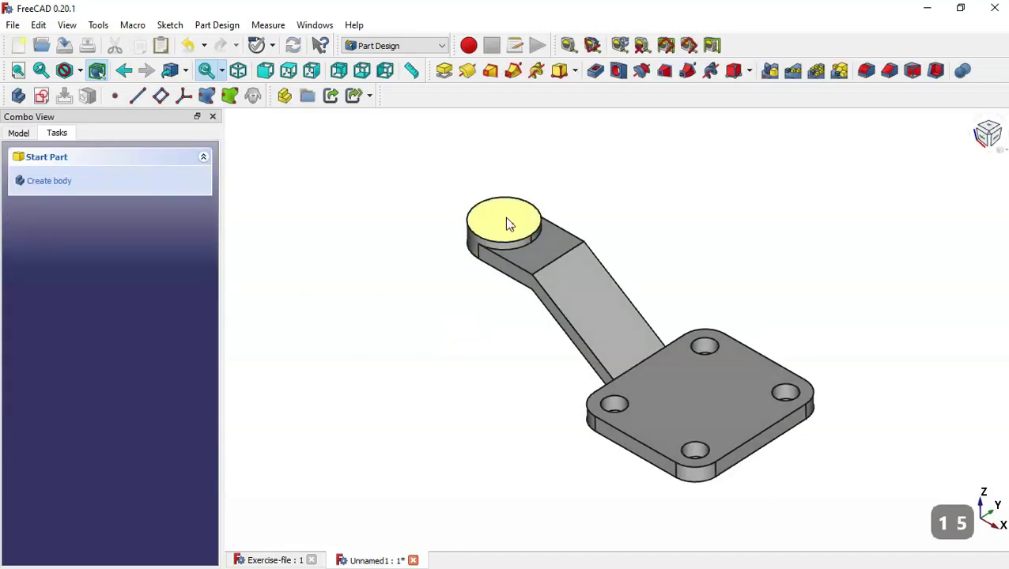
Step: On the round boss's top face, sketch a circle about 20.4 mm in diameter, concentric with the boss edge referenced as external geometry
left_click(484, 212)
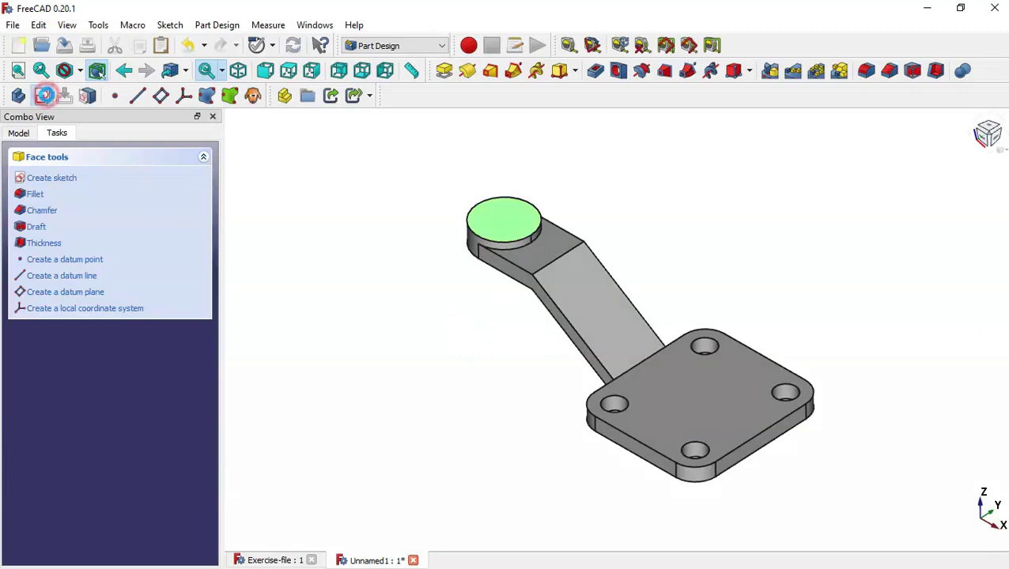
left_click(42, 96)
left_click(961, 424)
left_click(454, 335)
left_click(957, 170)
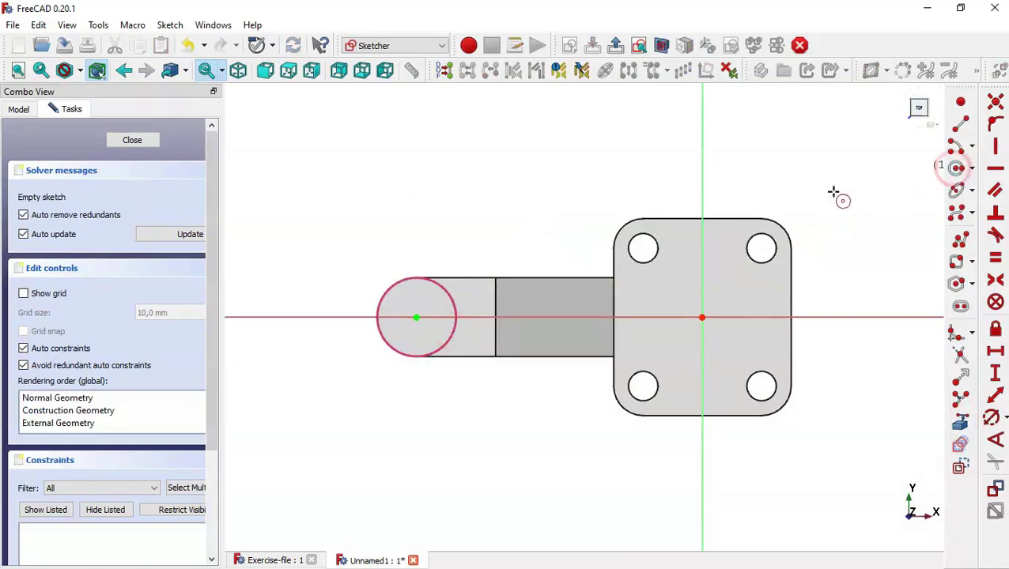
left_click(417, 317)
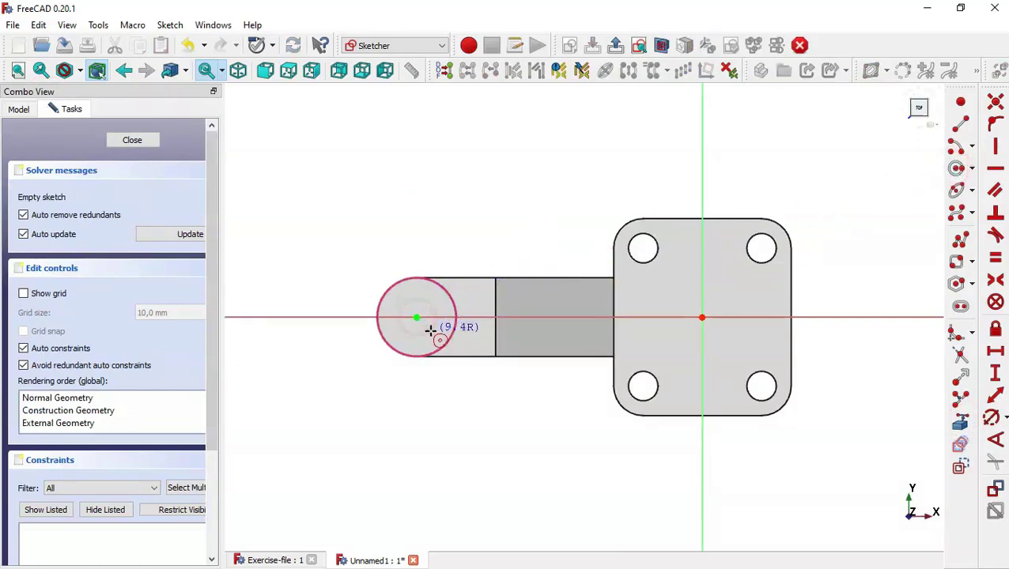
left_click(430, 332)
Step: Constrain the diameter of the inner circle on the boss to 20 mm
left_click(991, 417)
left_click(433, 306)
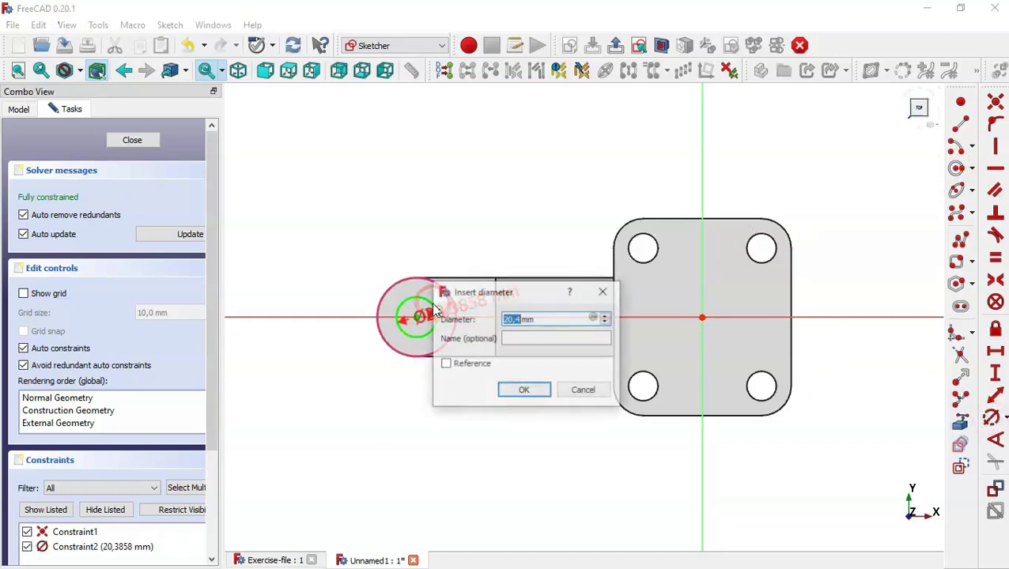
type("20")
key("Return")
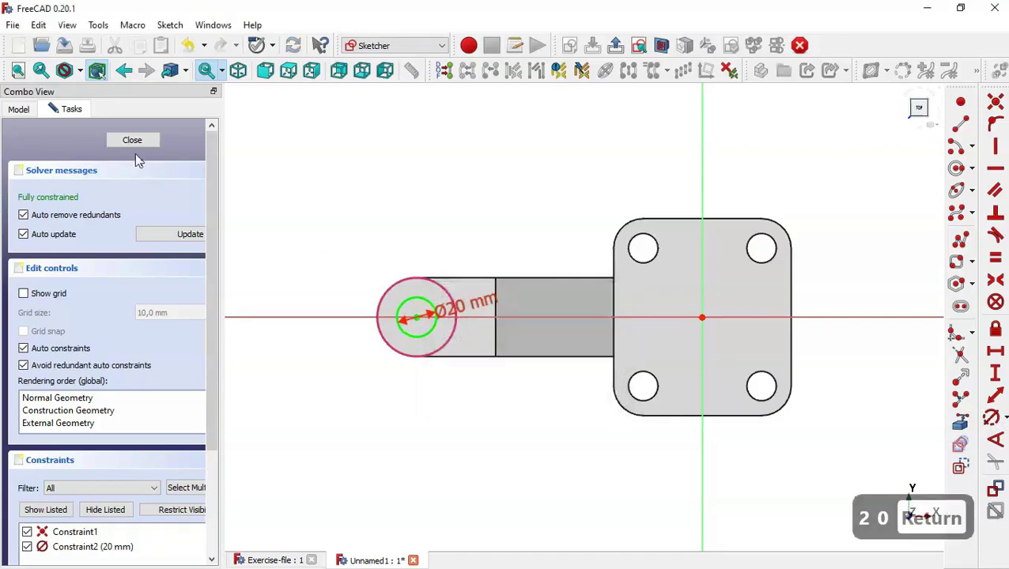
Step: Close the boss sketch and pocket its 20 mm circle using the Through all type
left_click(132, 140)
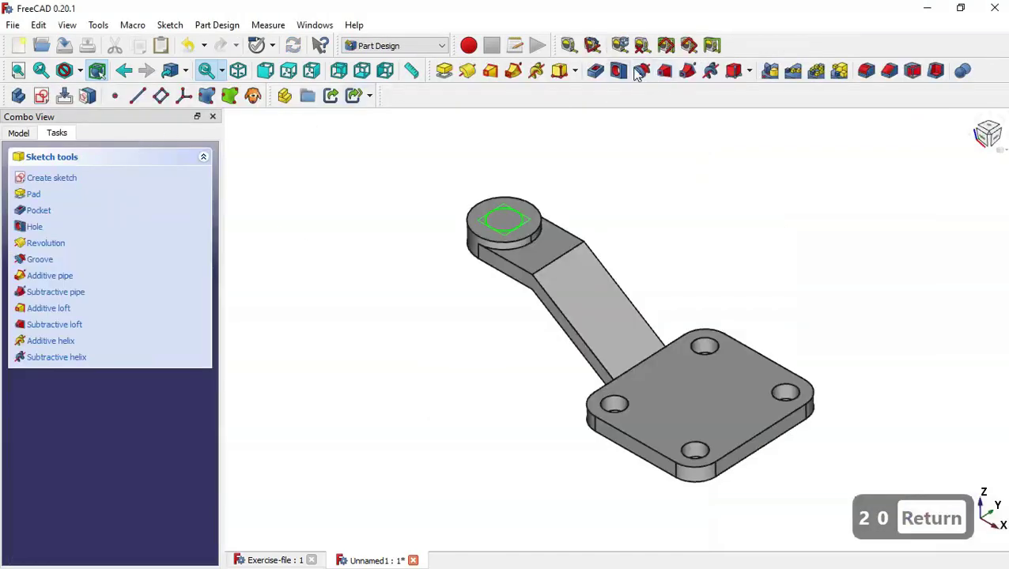
left_click(597, 71)
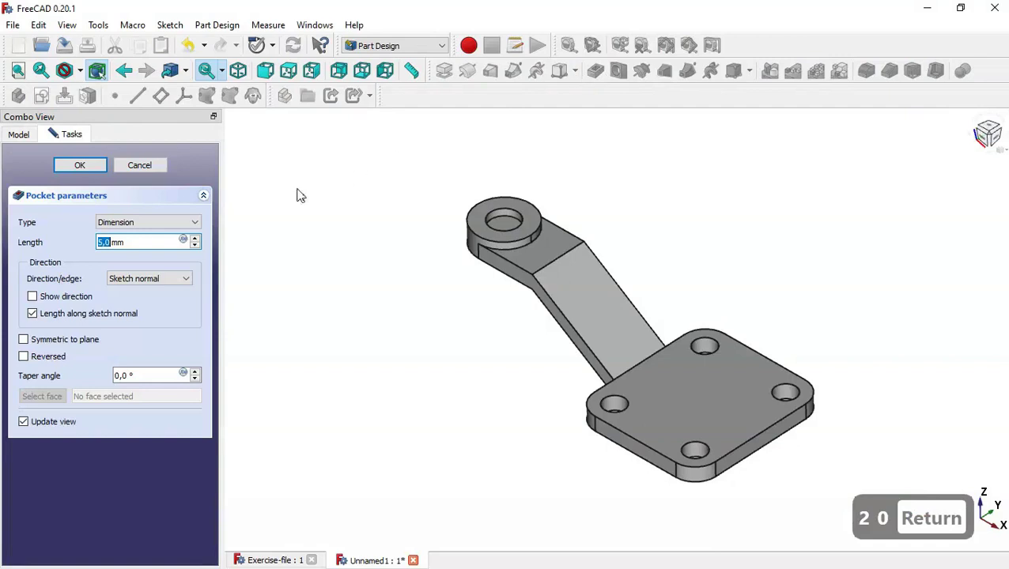
left_click(181, 224)
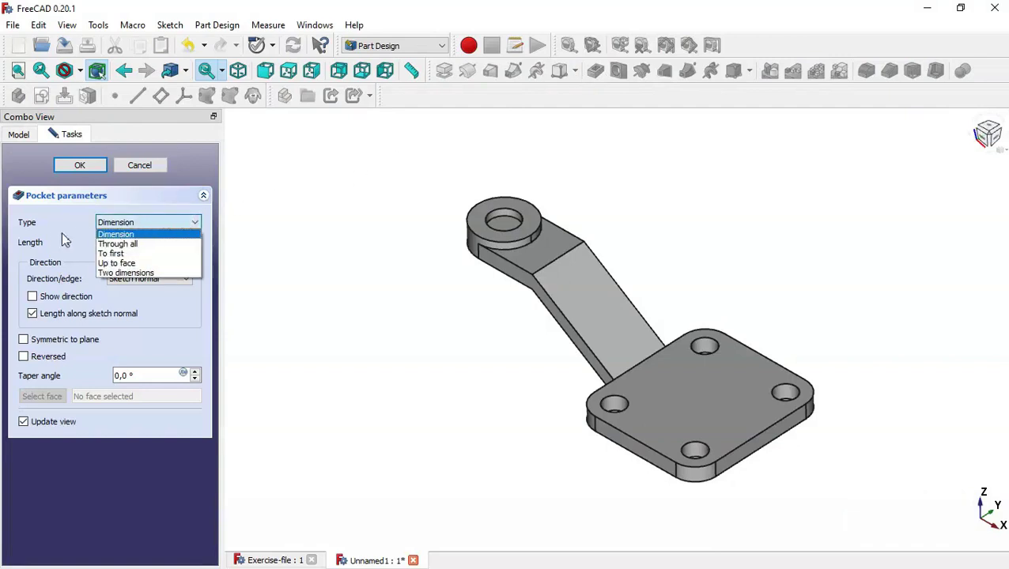
left_click(161, 244)
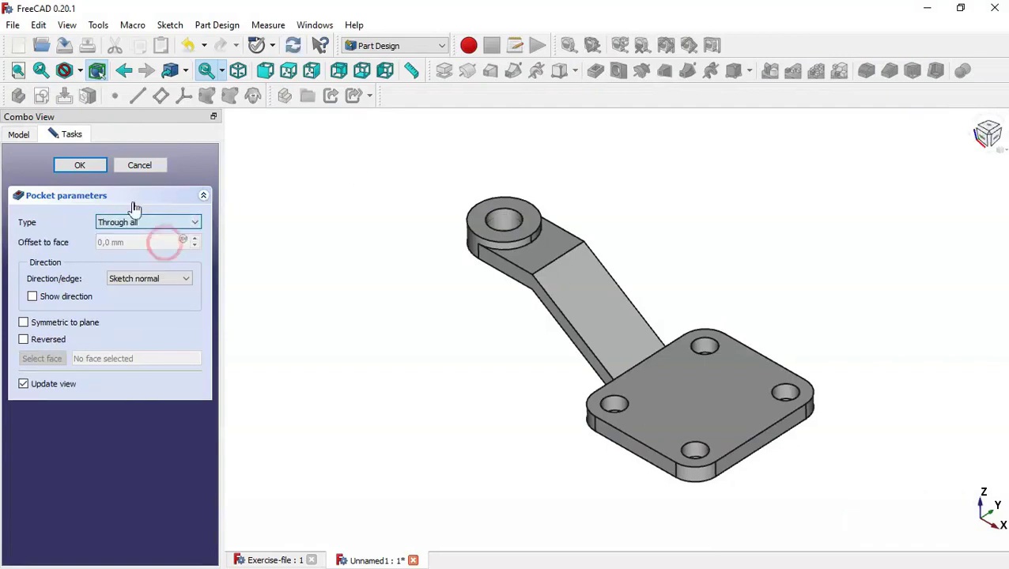
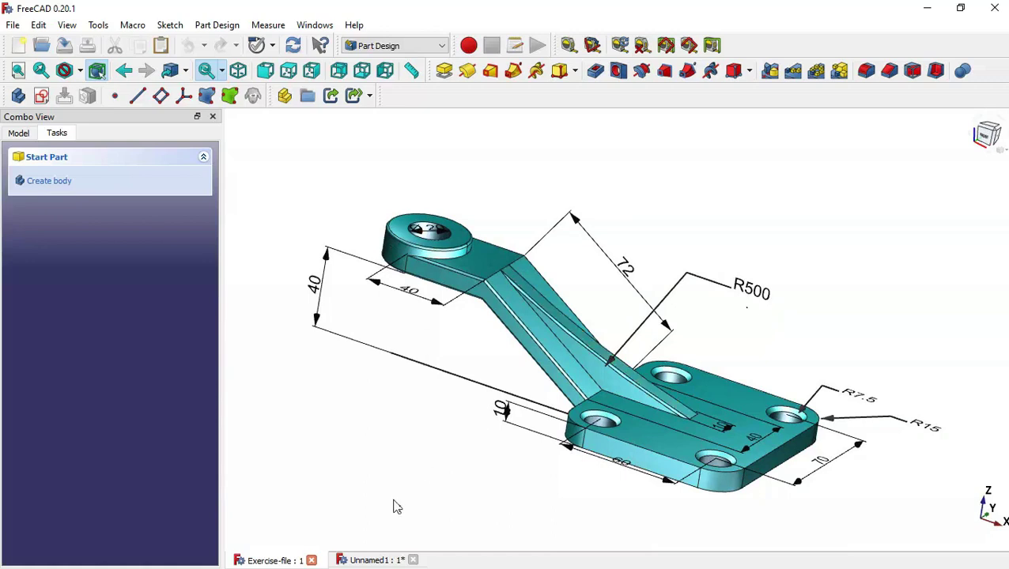
Step: Return to the bracket model, create a new sketch on the XZ plane and show it in section view
left_click(375, 560)
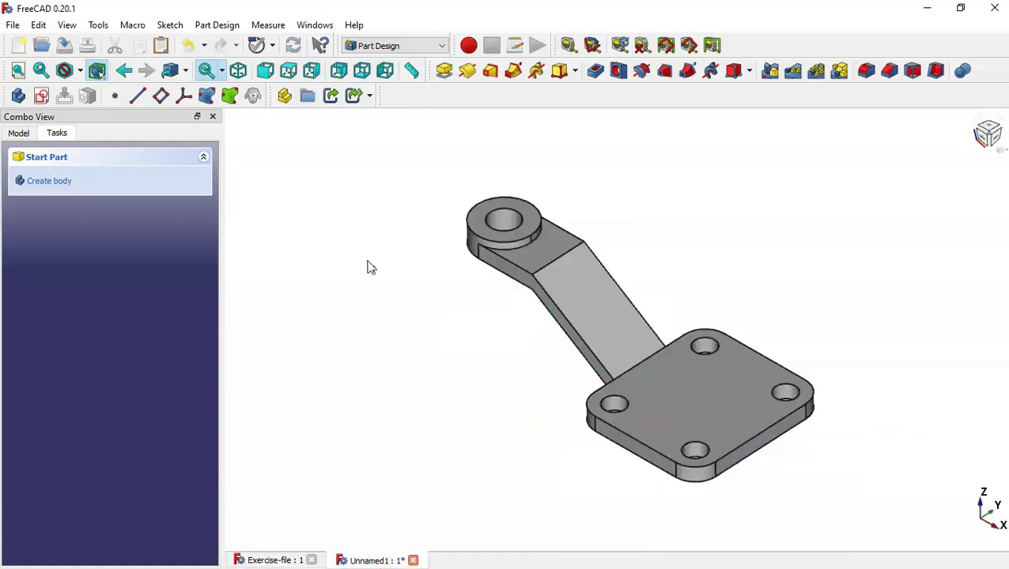
left_click(42, 96)
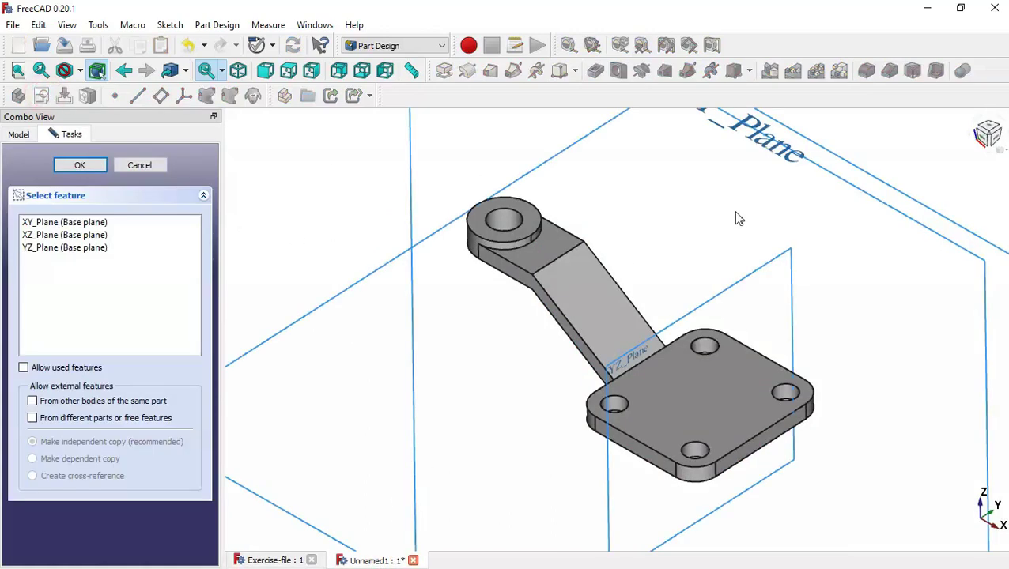
scroll(718, 274, "down", 3)
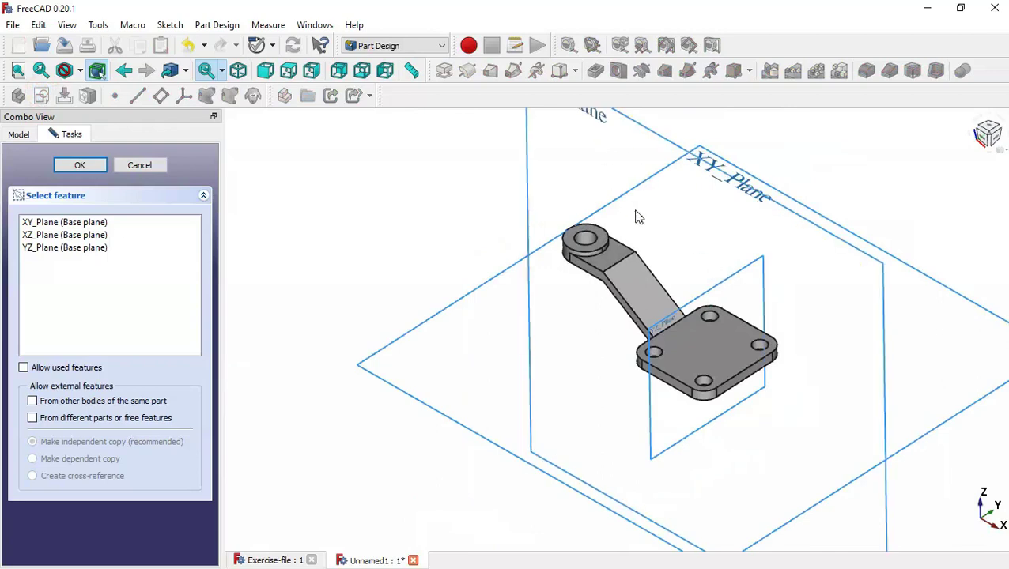
scroll(646, 282, "down", 5)
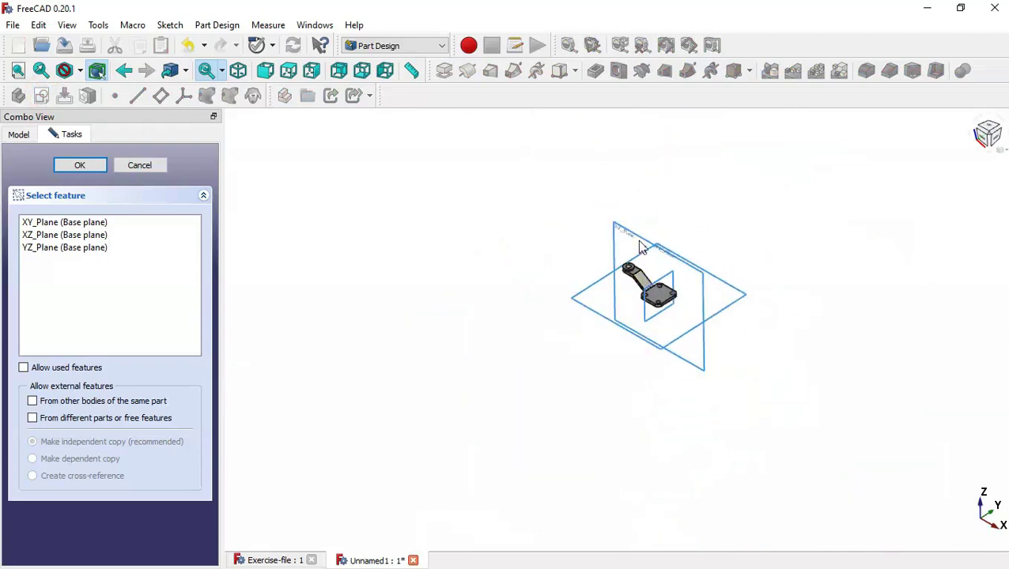
scroll(642, 248, "up", 5)
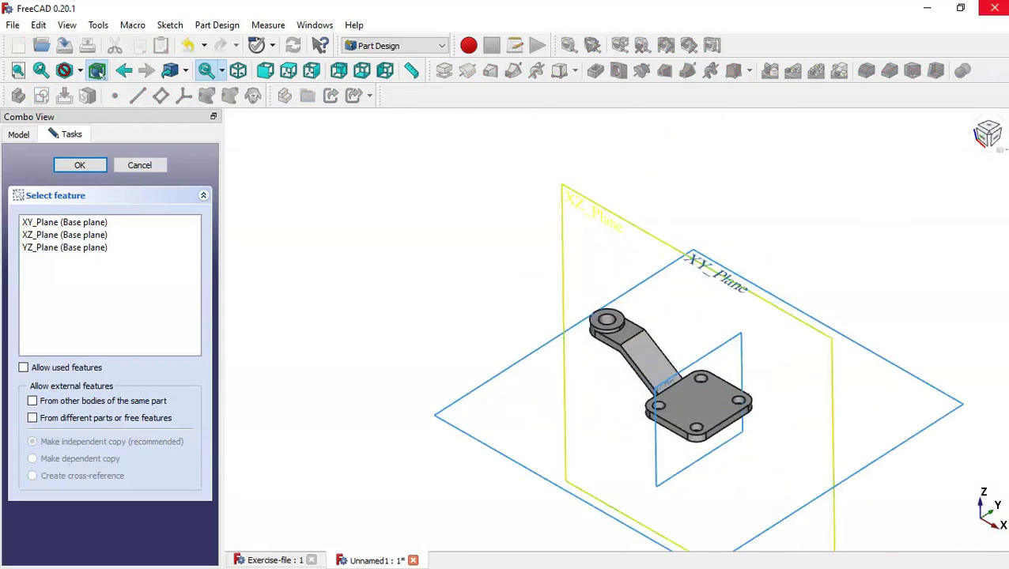
left_click(599, 225)
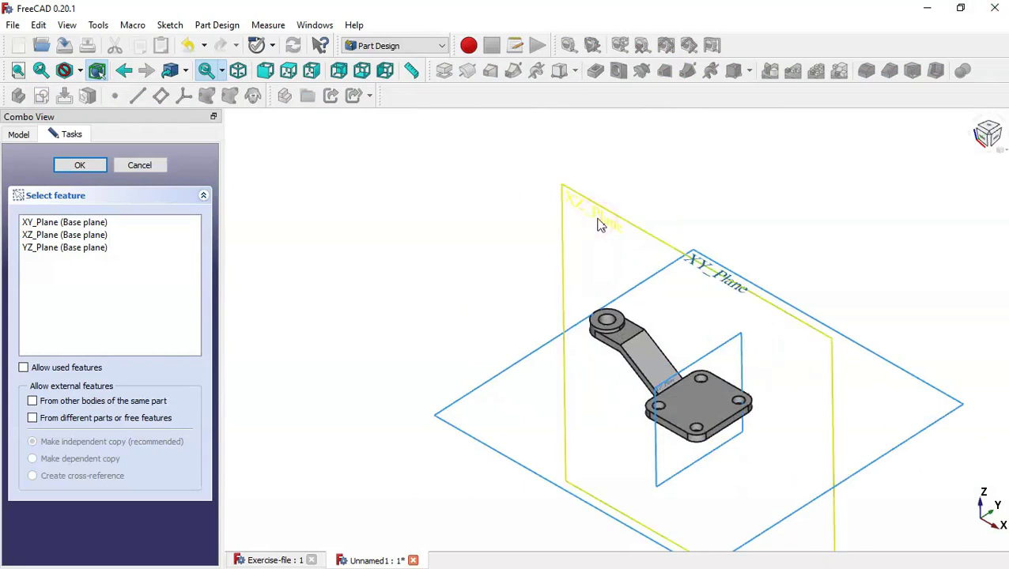
scroll(662, 345, "up", 5)
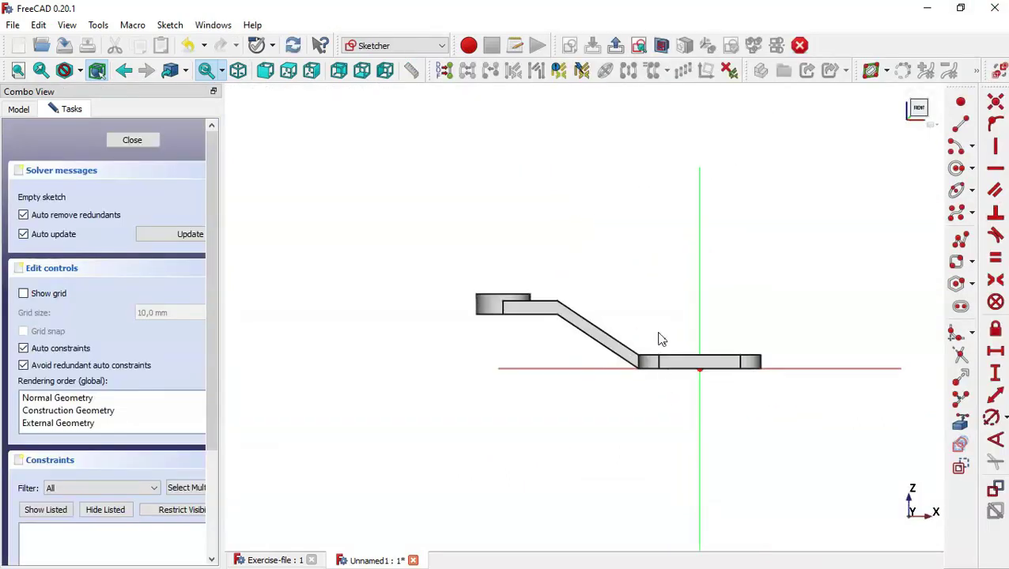
left_click(662, 46)
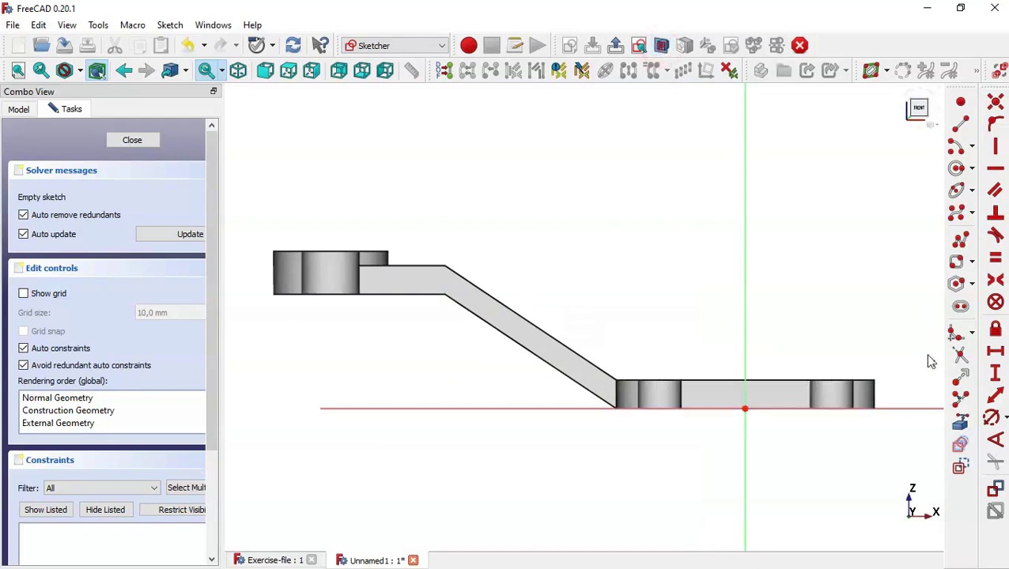
Step: Reference the base plate's top edge, the arm's upper horizontal edge and its upper sloped edge as external geometry
left_click(960, 422)
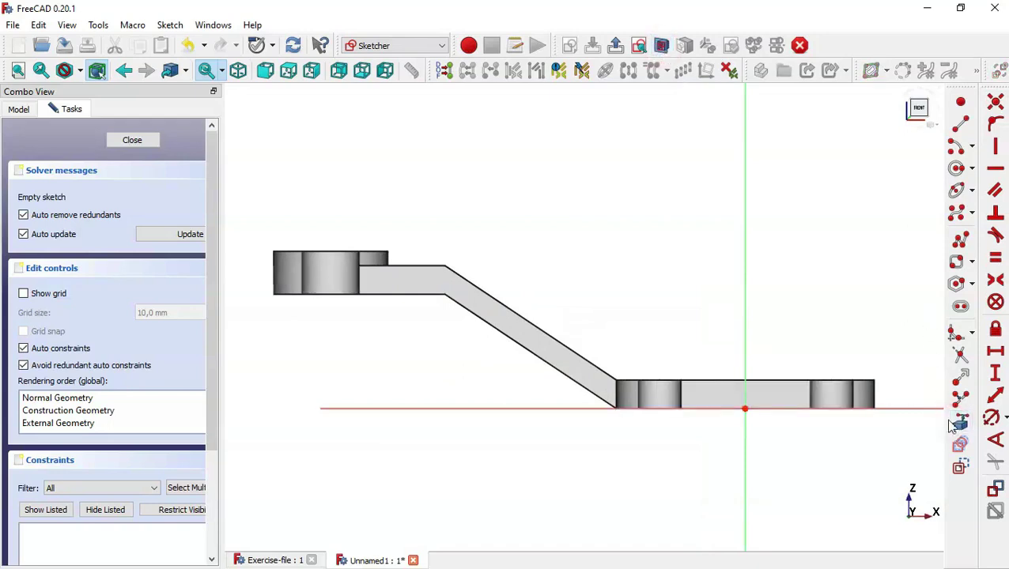
left_click(723, 380)
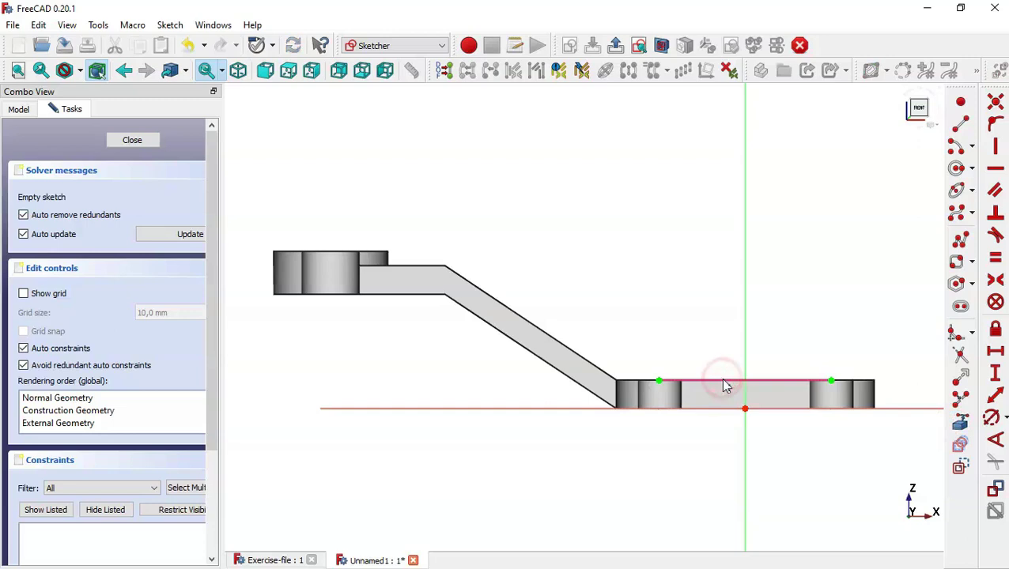
left_click(433, 265)
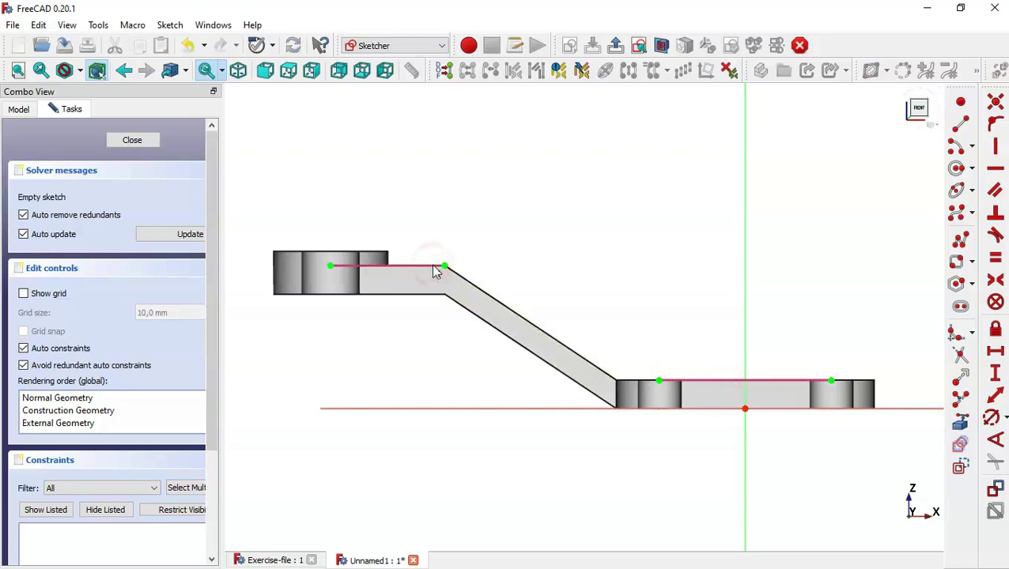
left_click(961, 241)
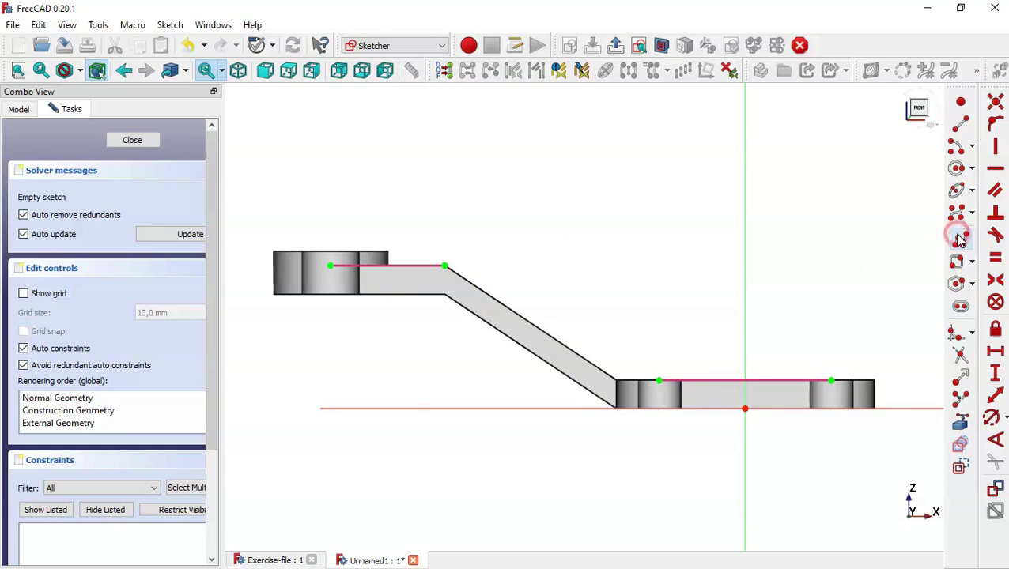
left_click(718, 381)
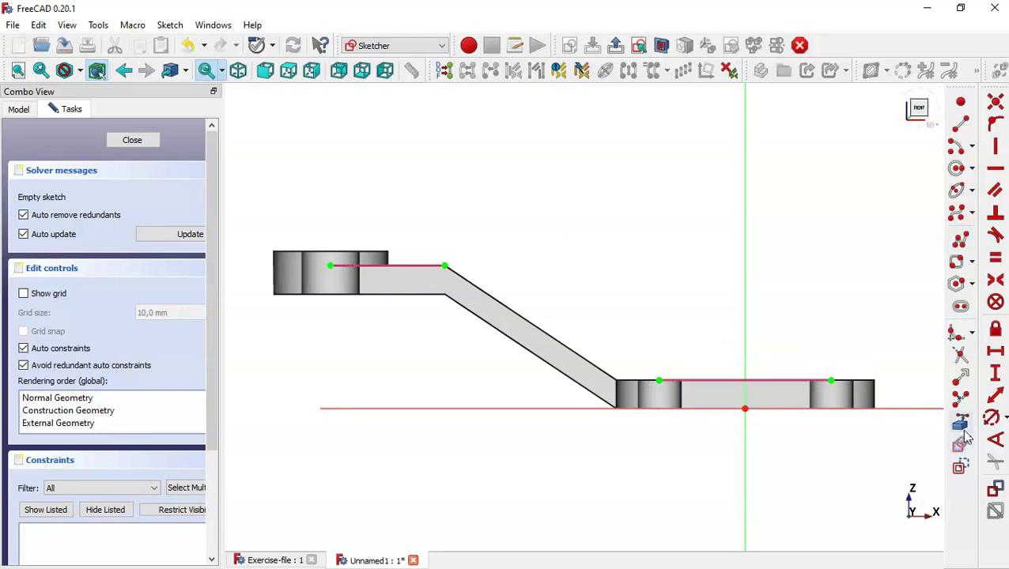
left_click(608, 375)
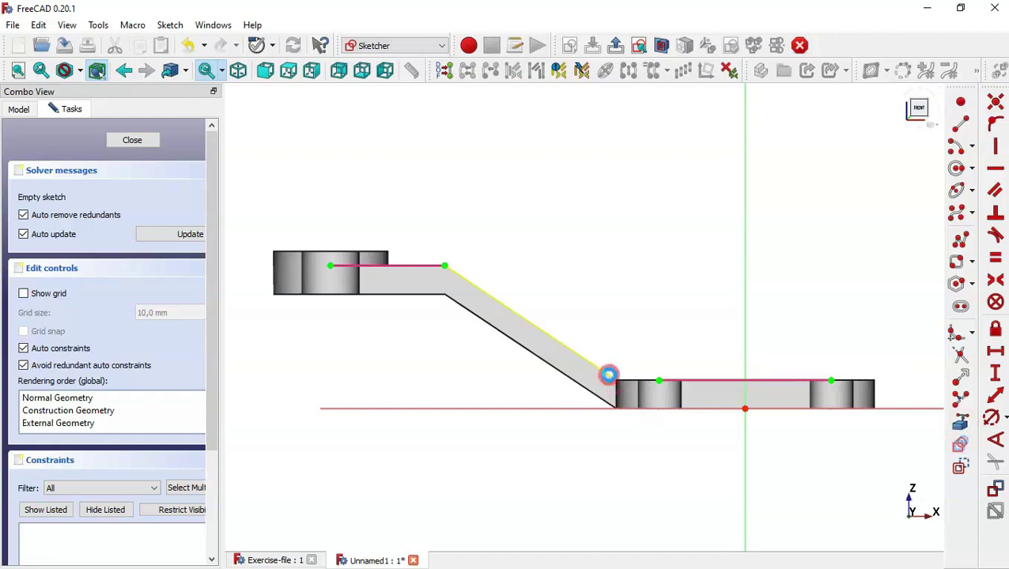
Step: Draw a polyline about 38 mm along the plate's top edge to the arm's foot, continuing up the slope to the upper bend
left_click(965, 244)
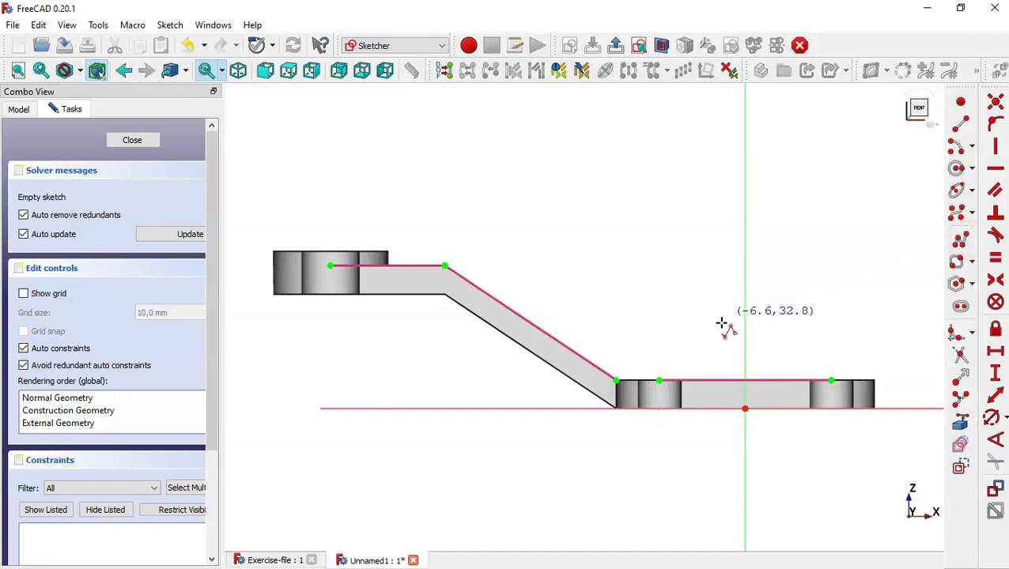
left_click(725, 380)
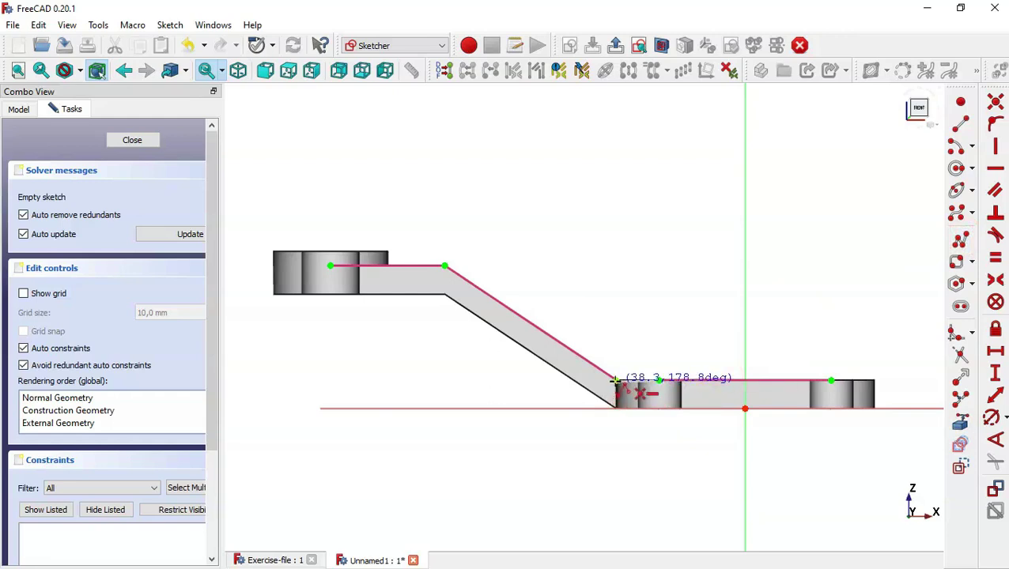
left_click(615, 380)
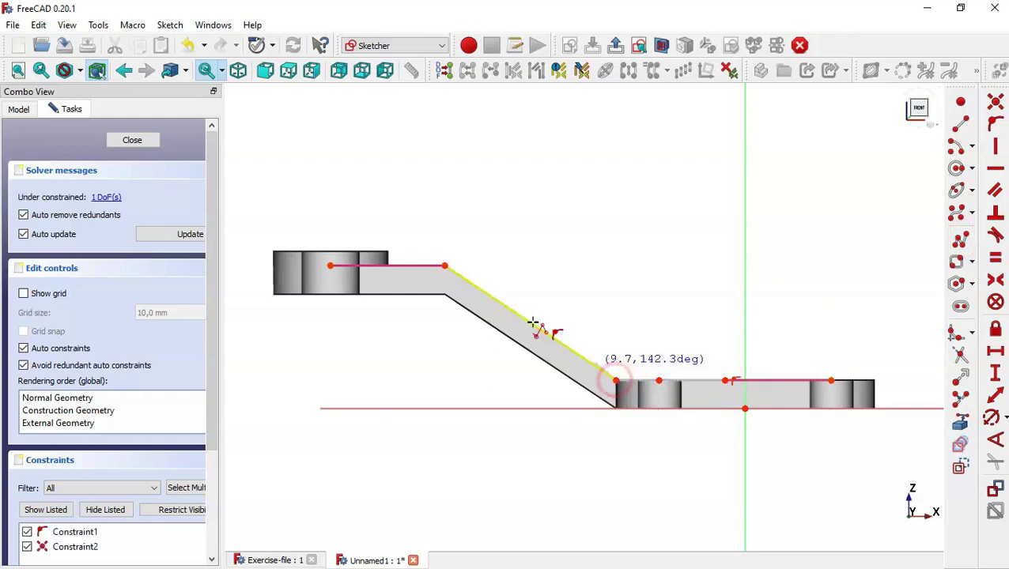
left_click(445, 265)
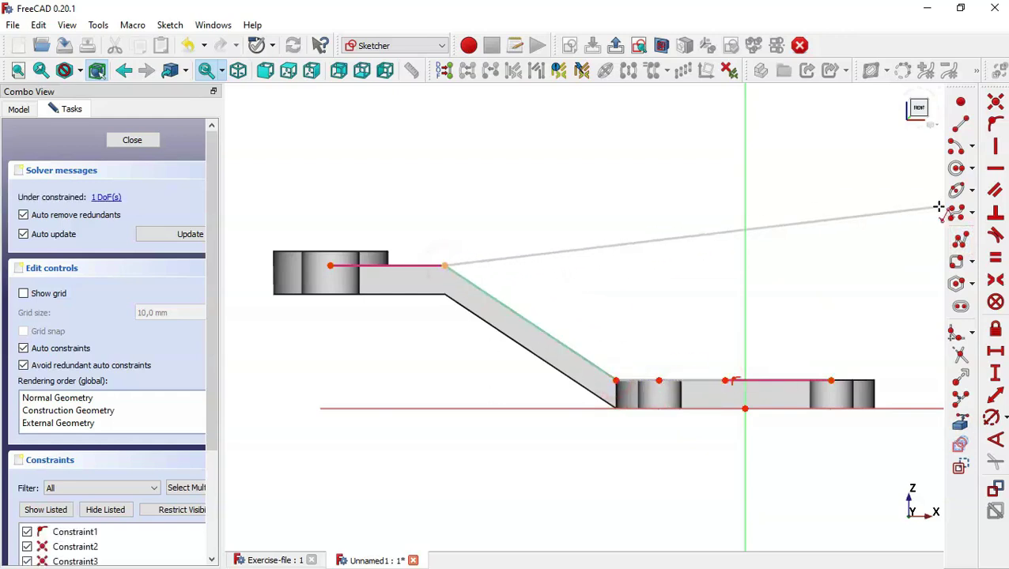
Step: Close the rib profile with a centre-point arc from the upper bend to the polyline's start, and reshape it to run above the slope
left_click(961, 147)
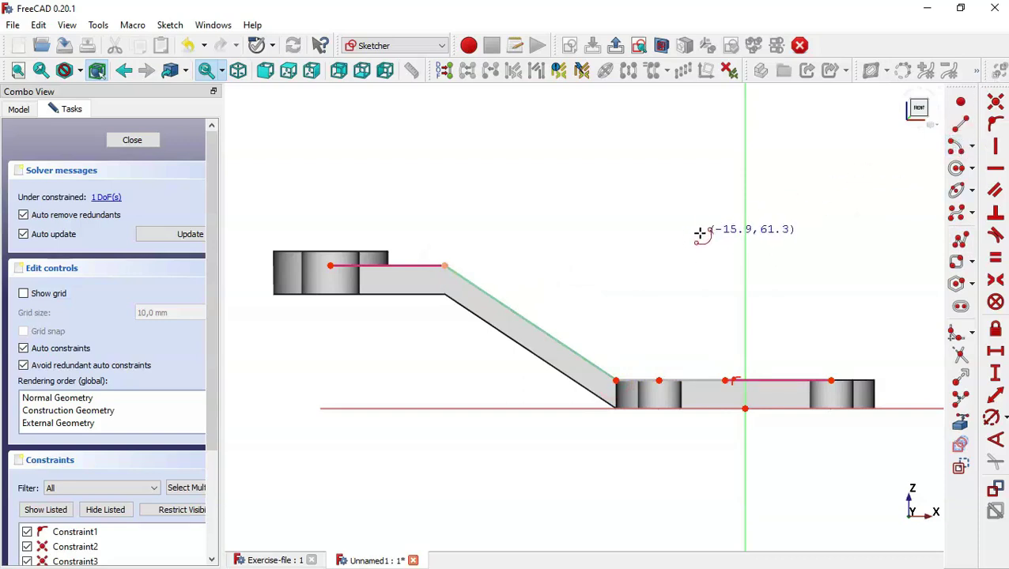
left_click(727, 103)
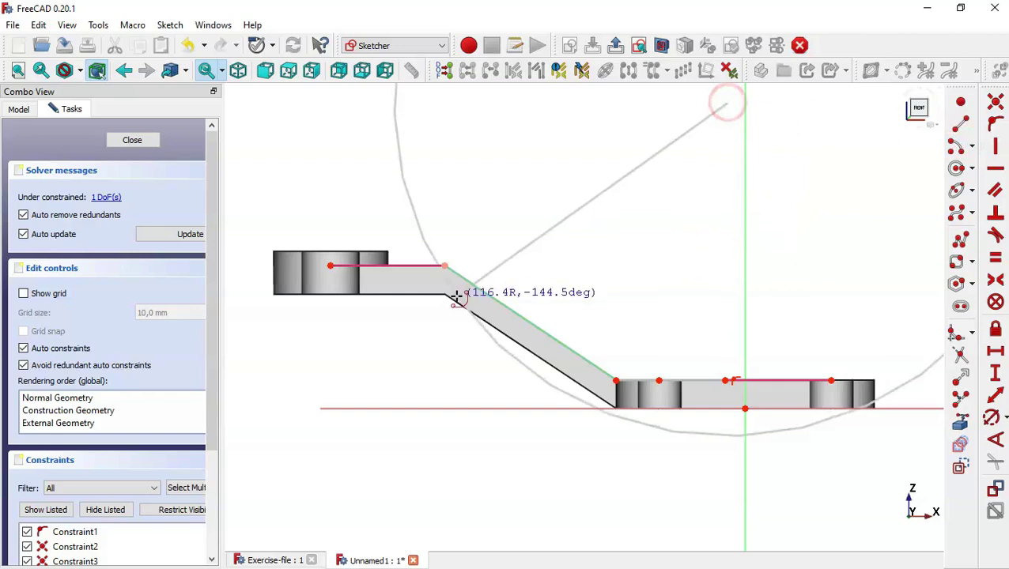
left_click(445, 266)
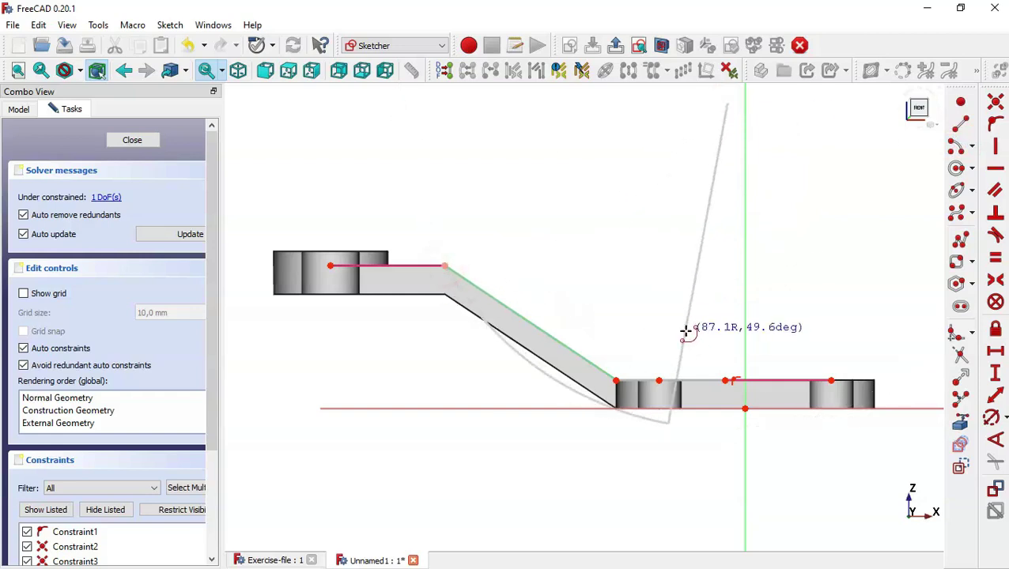
left_click(726, 381)
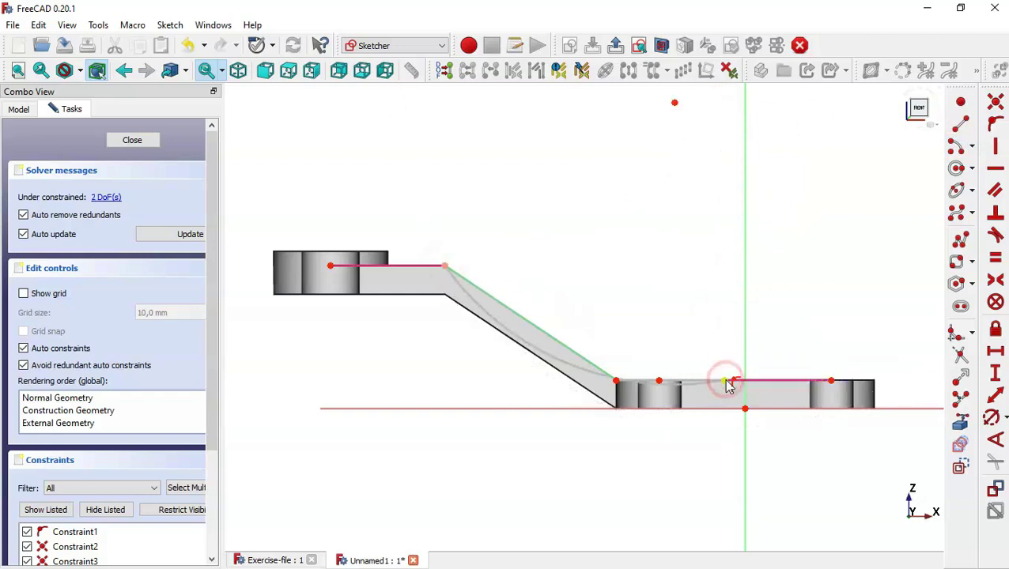
key("Escape")
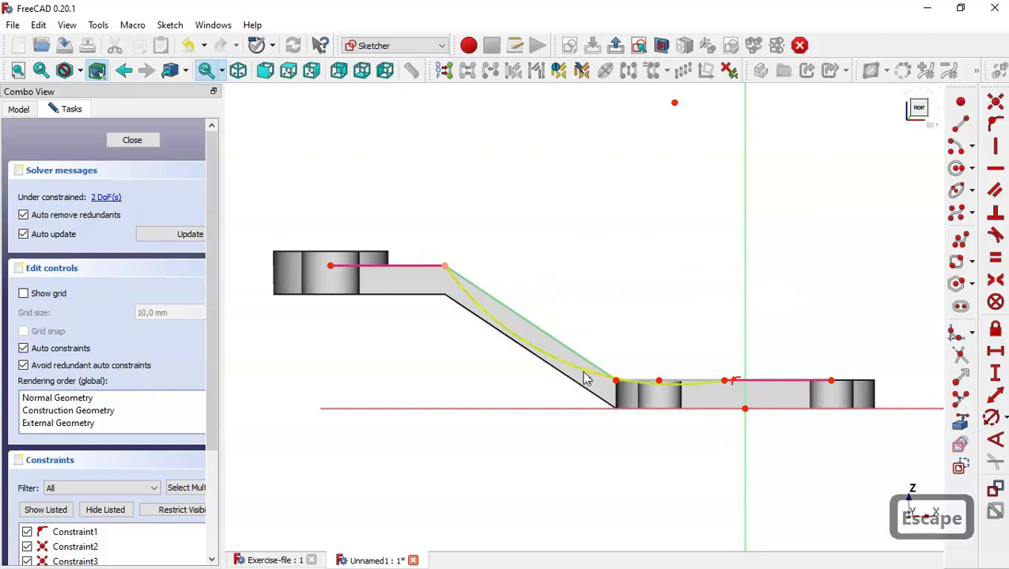
left_click_drag(585, 376, 543, 314)
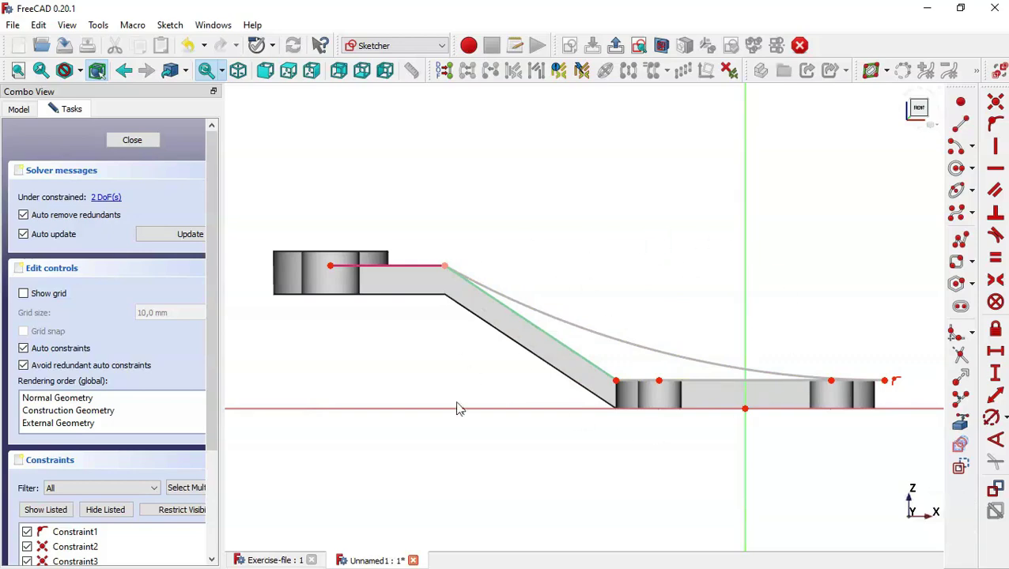
Step: Examine the rib's shape, arc radius and dimensions in the exercise file, and return to the rib sketch
left_click(276, 561)
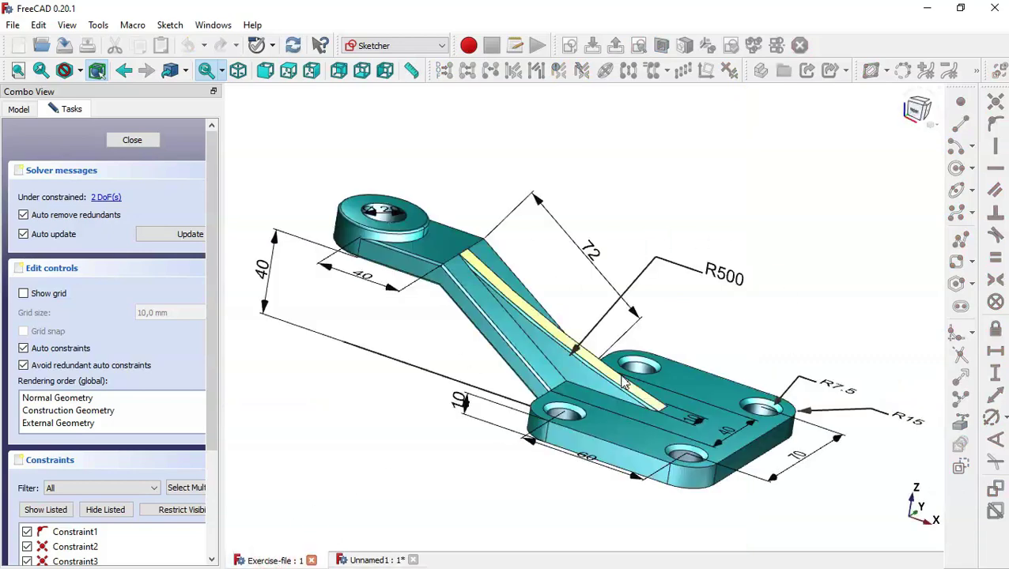
left_click_drag(790, 324, 735, 343)
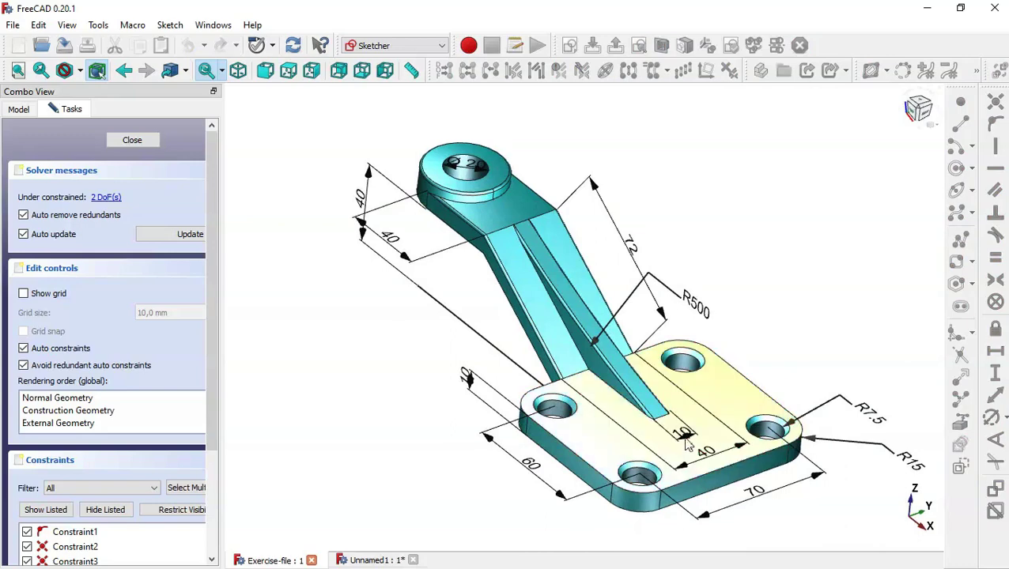
left_click_drag(840, 320, 880, 295)
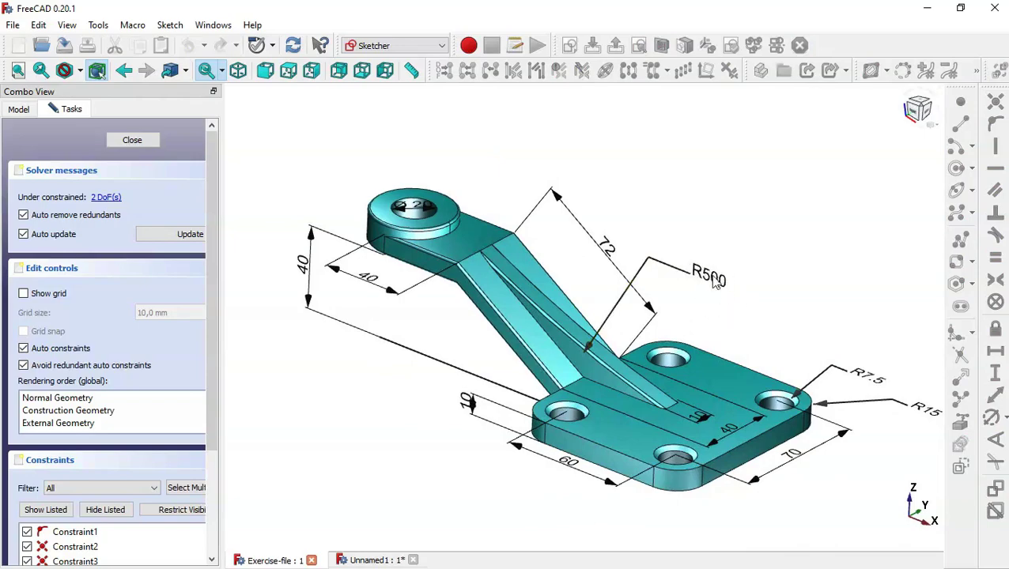
left_click_drag(762, 283, 798, 258)
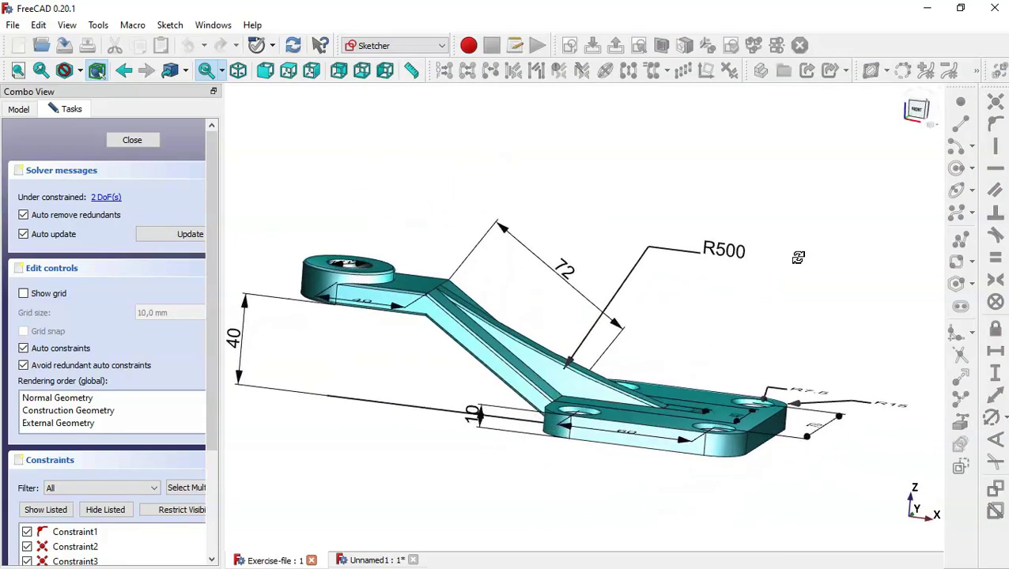
mouse_move(737, 314)
left_mouse_down()
mouse_move(717, 317)
mouse_move(770, 316)
mouse_move(727, 320)
left_mouse_up()
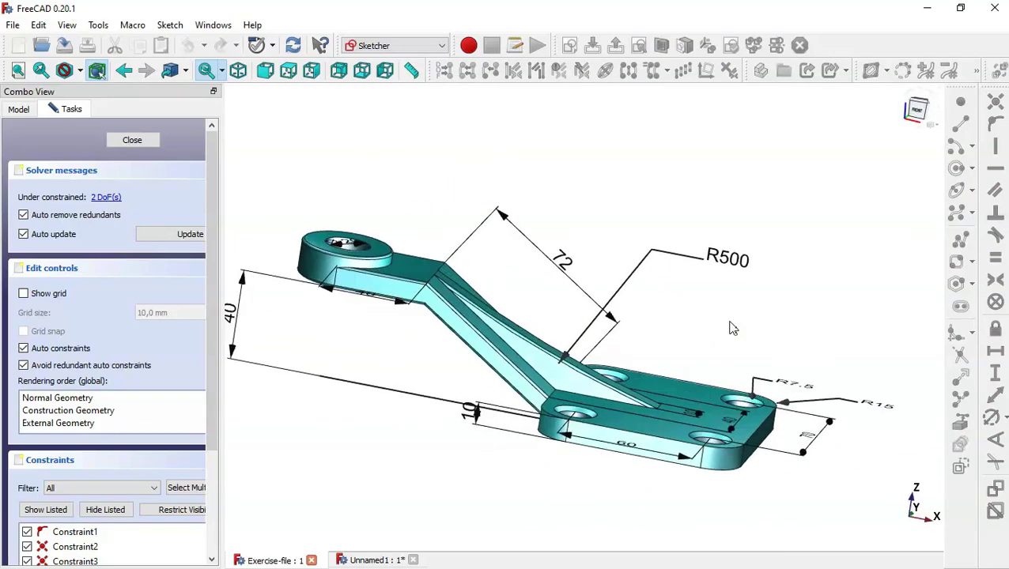
left_click(359, 561)
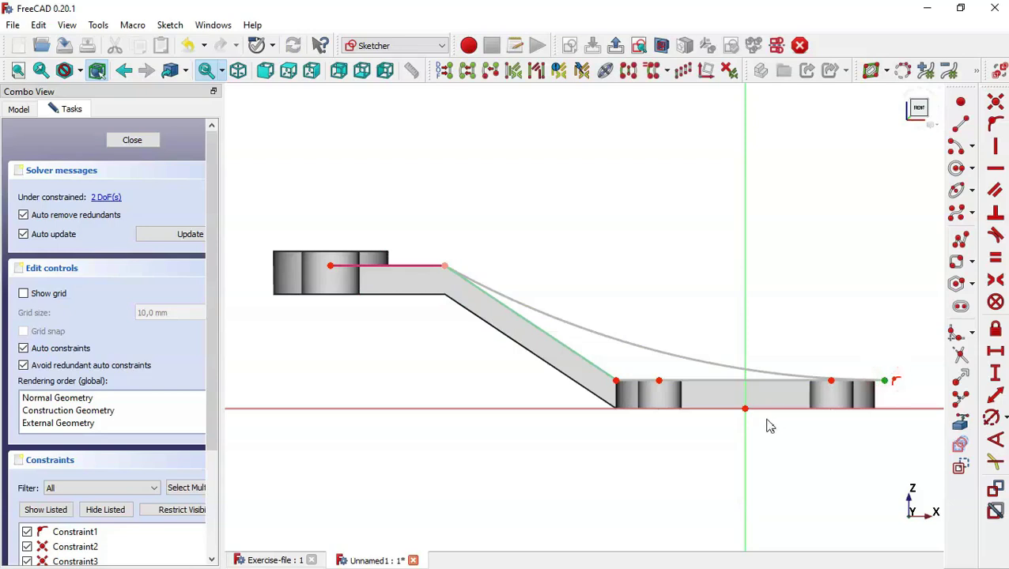
Step: Align the rib profile's plate end vertically with the sketch origin, constrain its arc to a 500 mm radius, and close the sketch
left_click(746, 409)
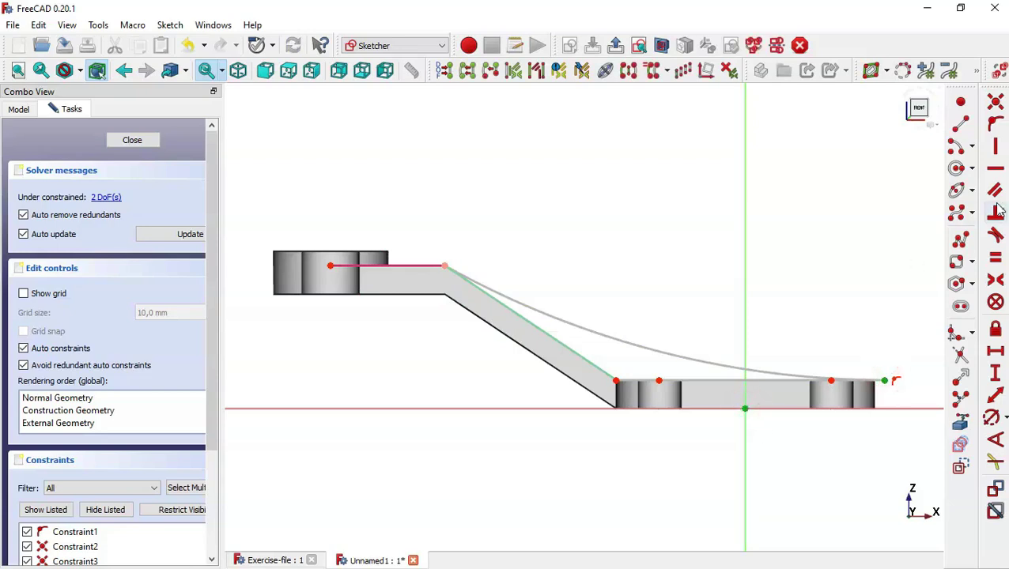
left_click(997, 145)
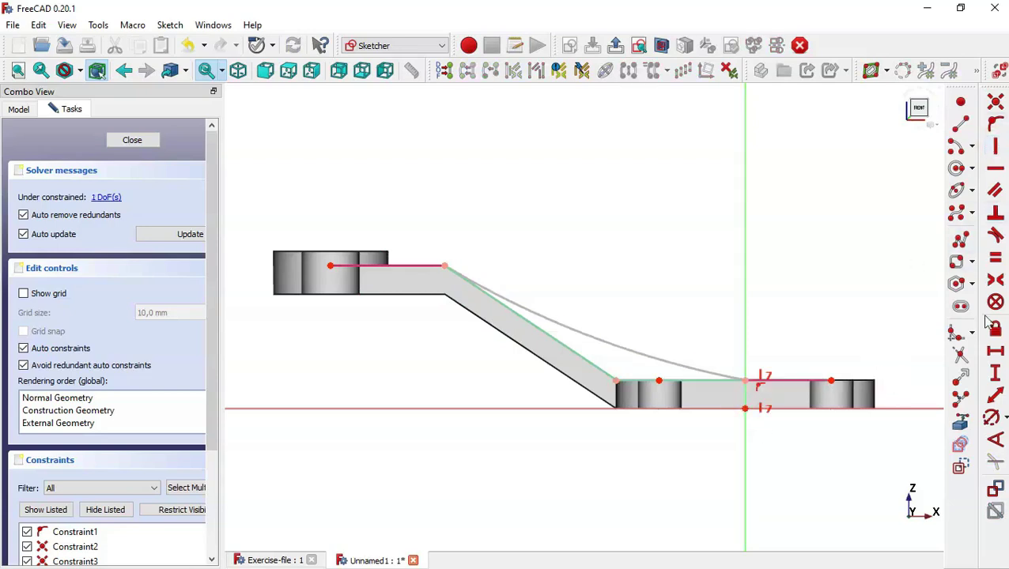
left_click(993, 421)
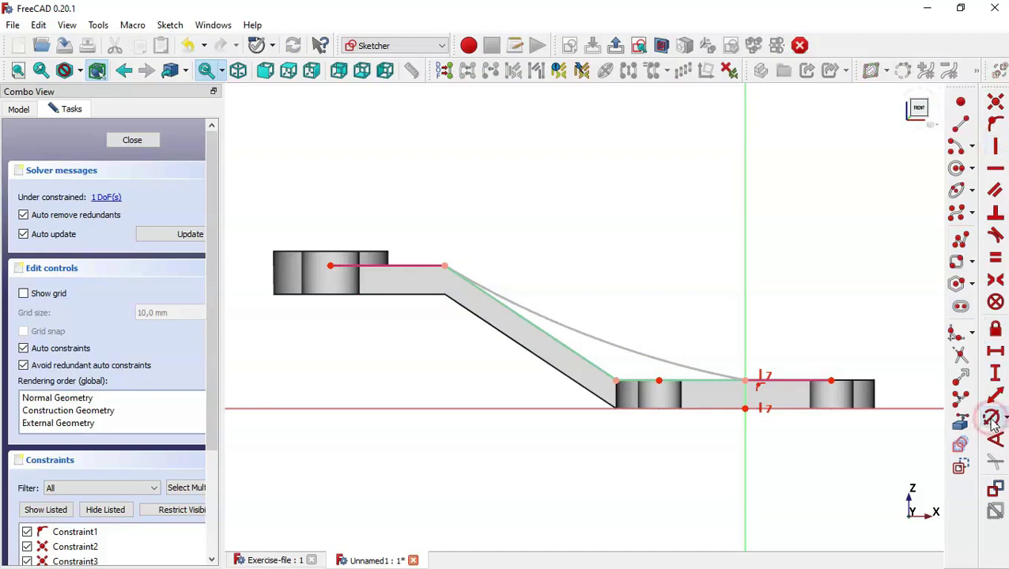
left_click(635, 351)
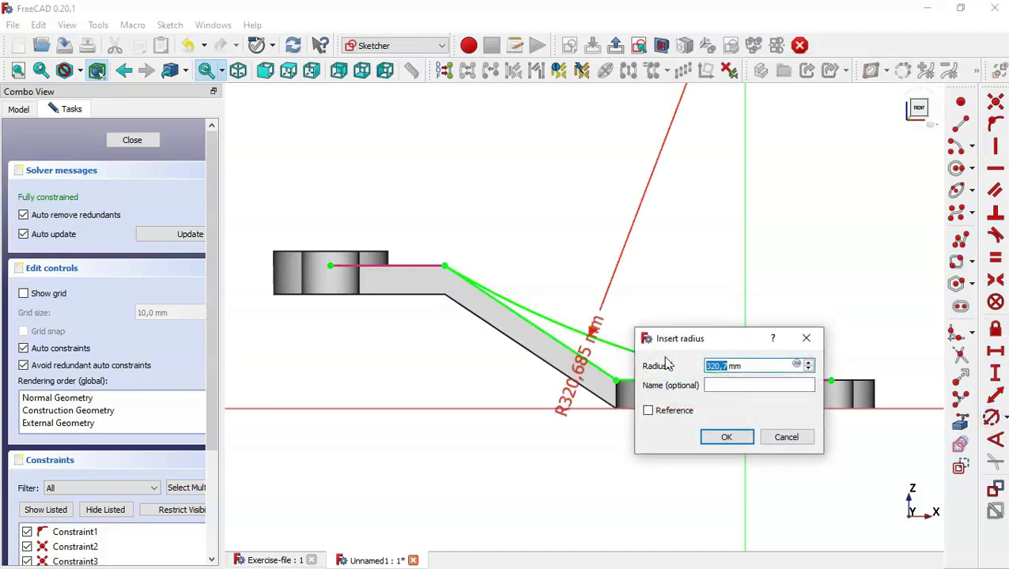
type("500")
key("Return")
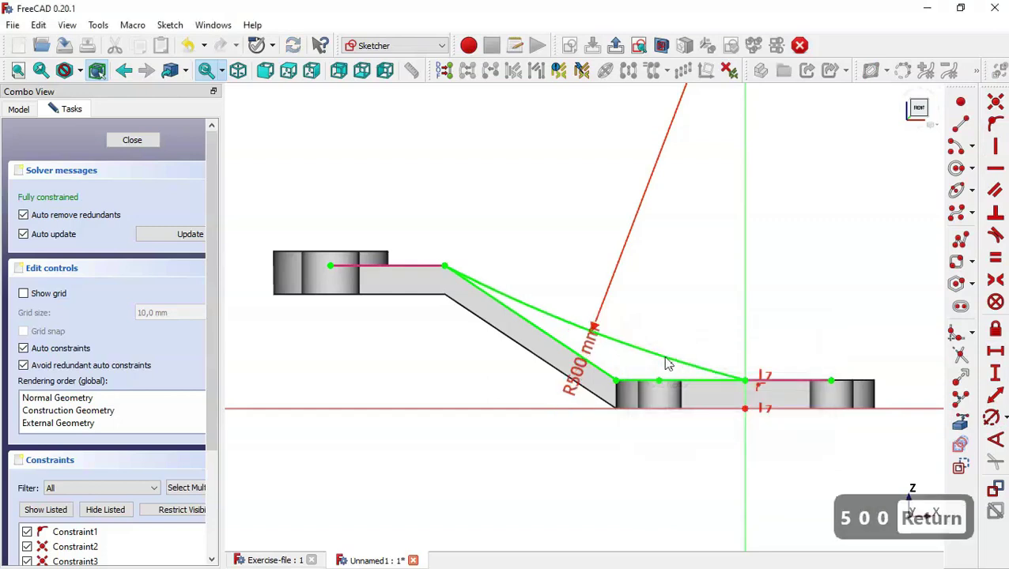
left_click(132, 140)
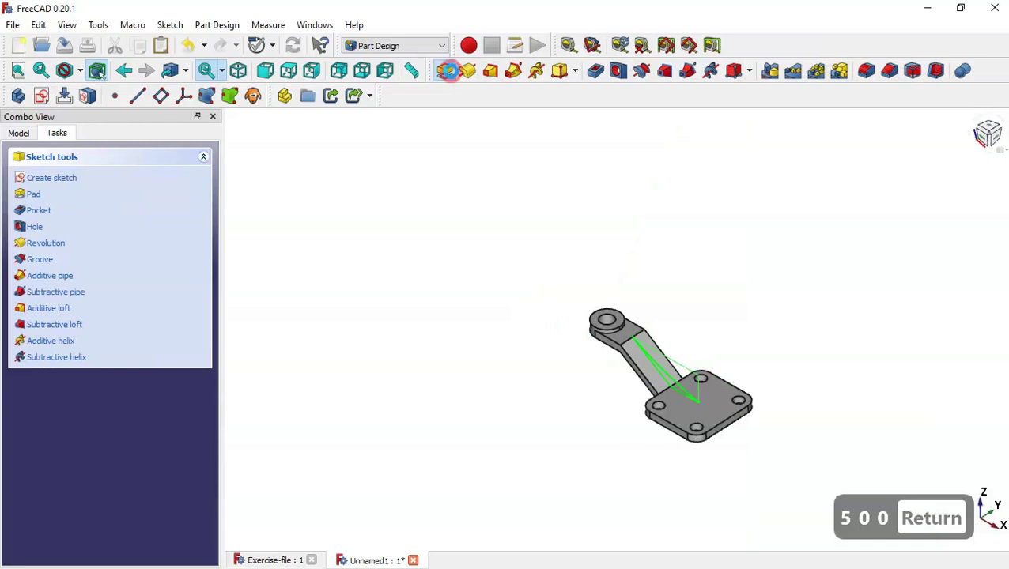
Step: Pad the rib sketch 10 mm symmetrically about its plane
left_click(445, 71)
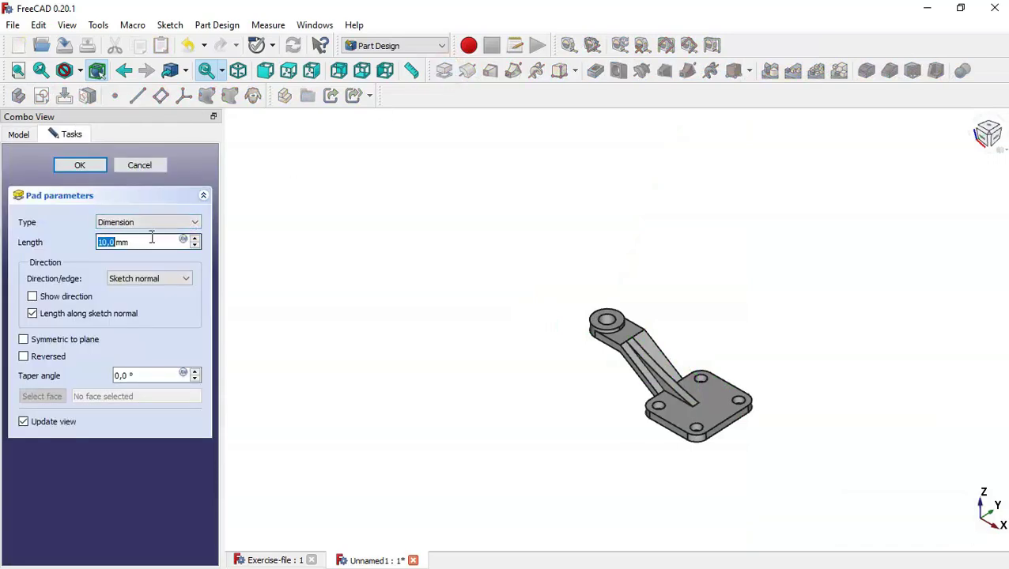
left_click(58, 342)
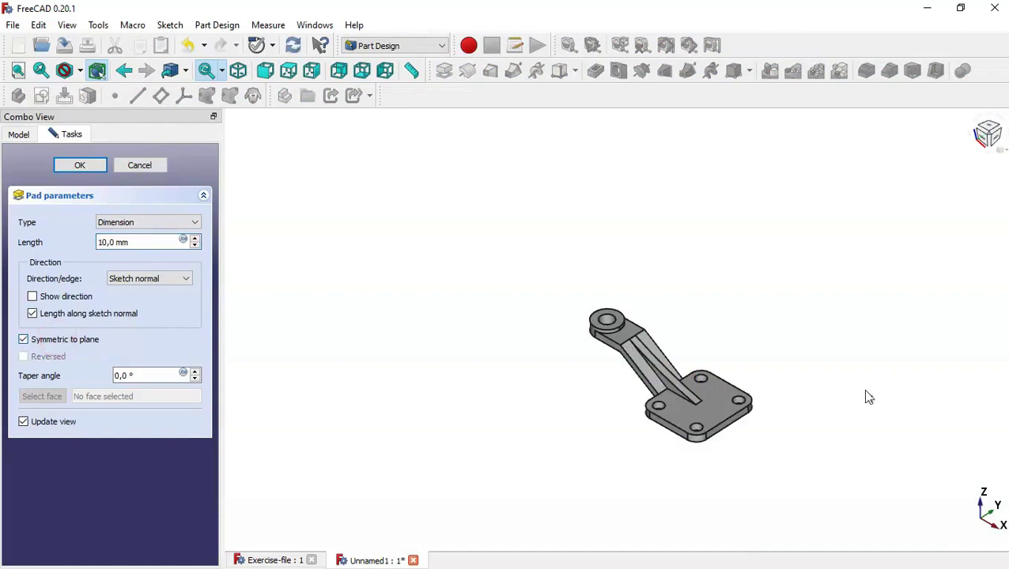
scroll(757, 412, "up", 5)
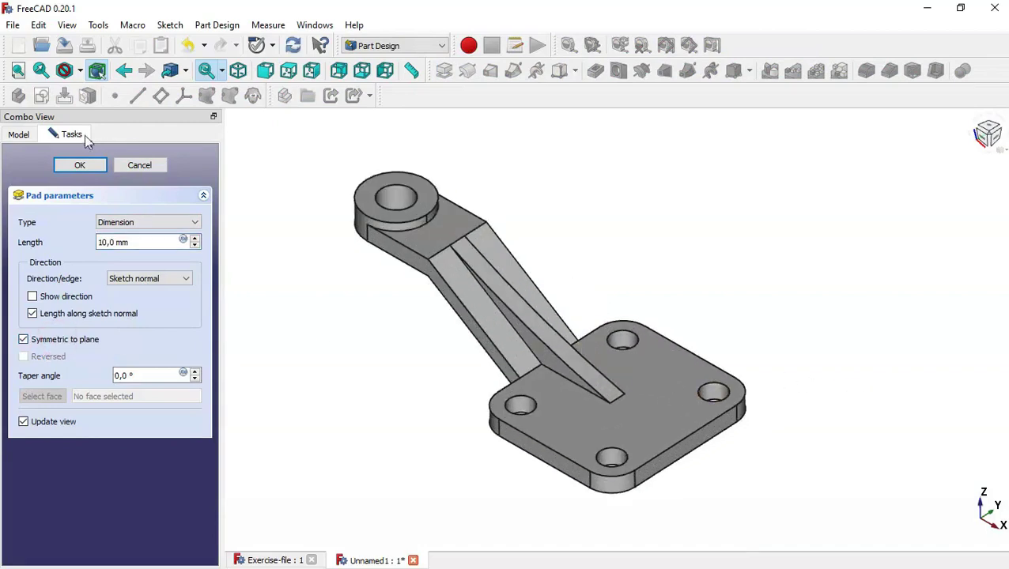
left_click(78, 166)
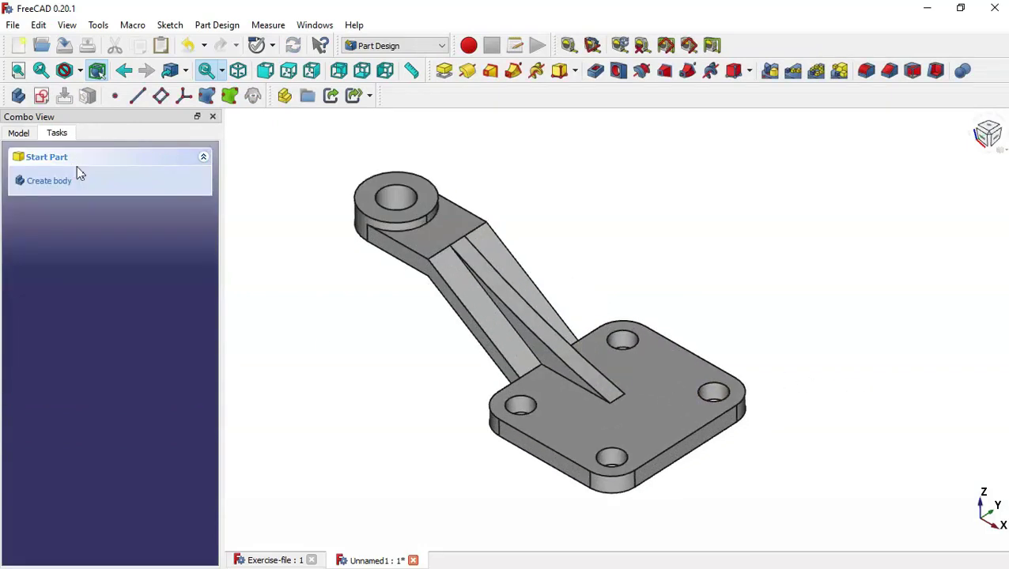
Step: Check the hole edges in the exercise file, and chamfer the top edges of the base plate's four holes with a 2 mm equal distance
left_click(277, 561)
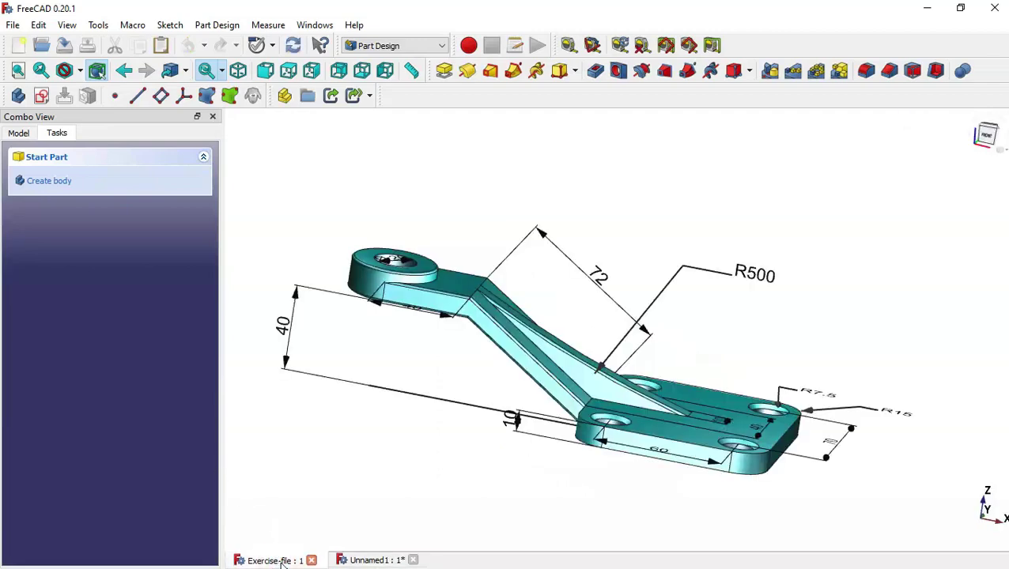
middle_click_drag(912, 326, 811, 348)
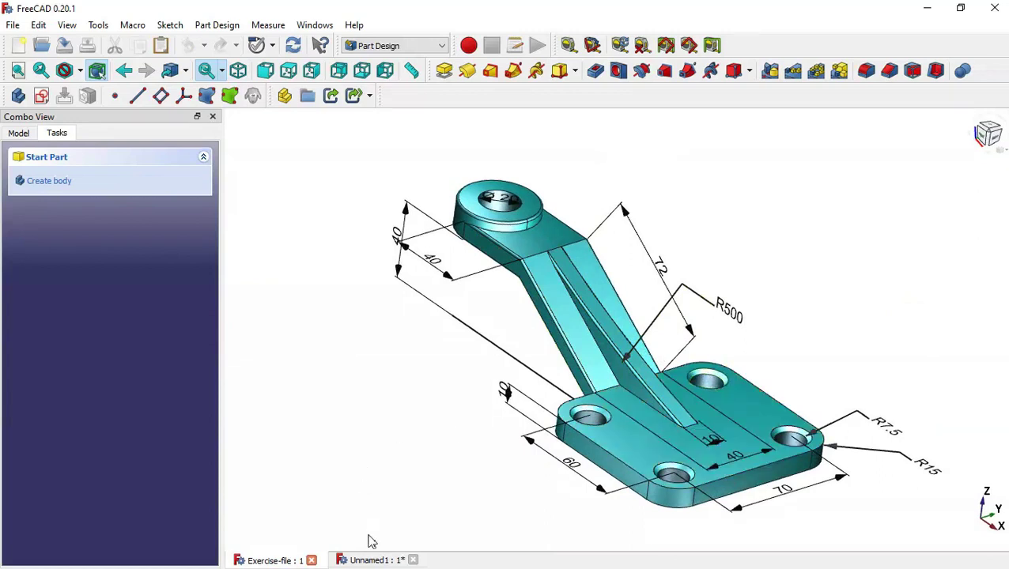
left_click(371, 559)
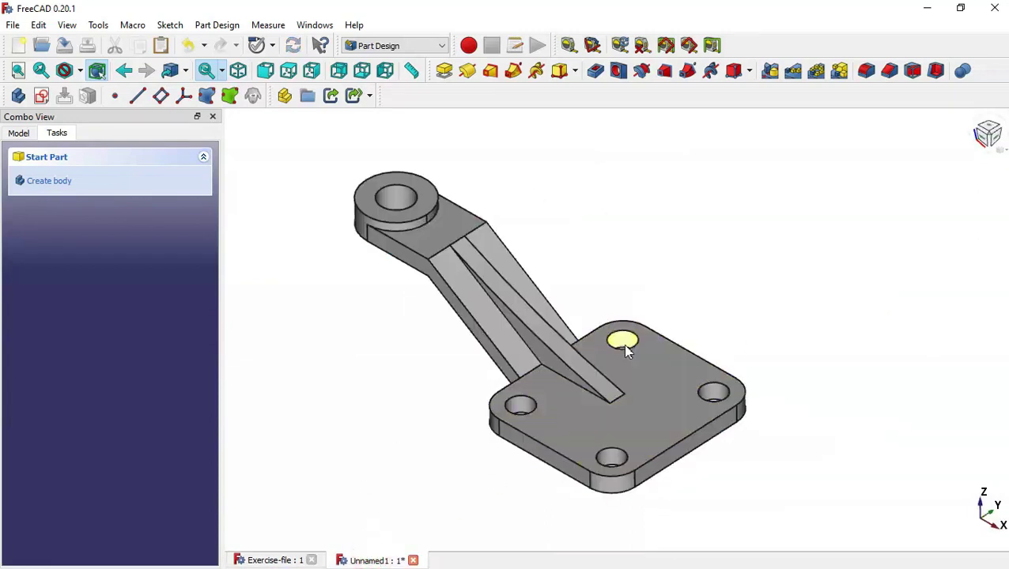
left_click(626, 347)
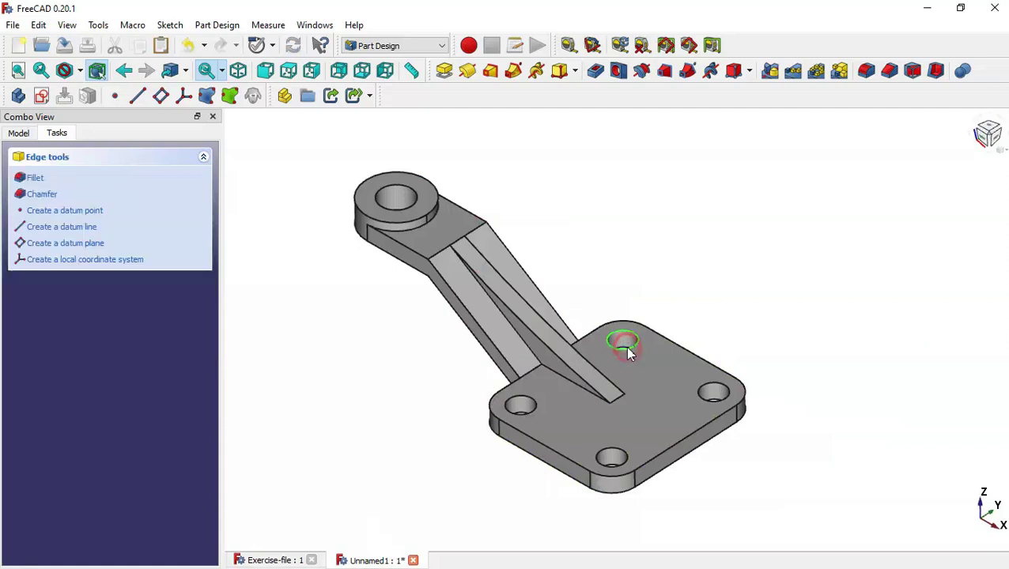
left_click(707, 386, "ctrl")
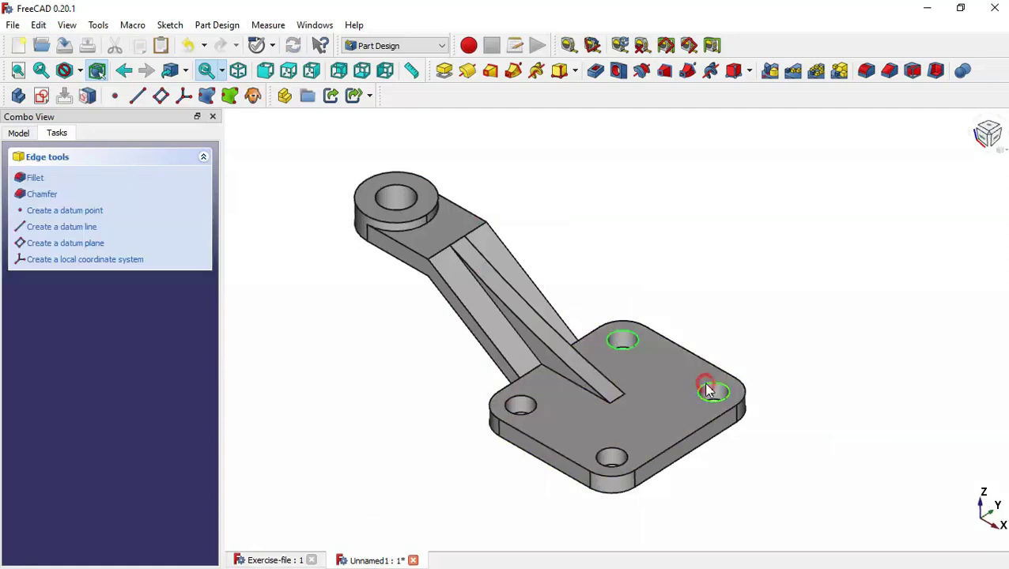
left_click(609, 453, "ctrl")
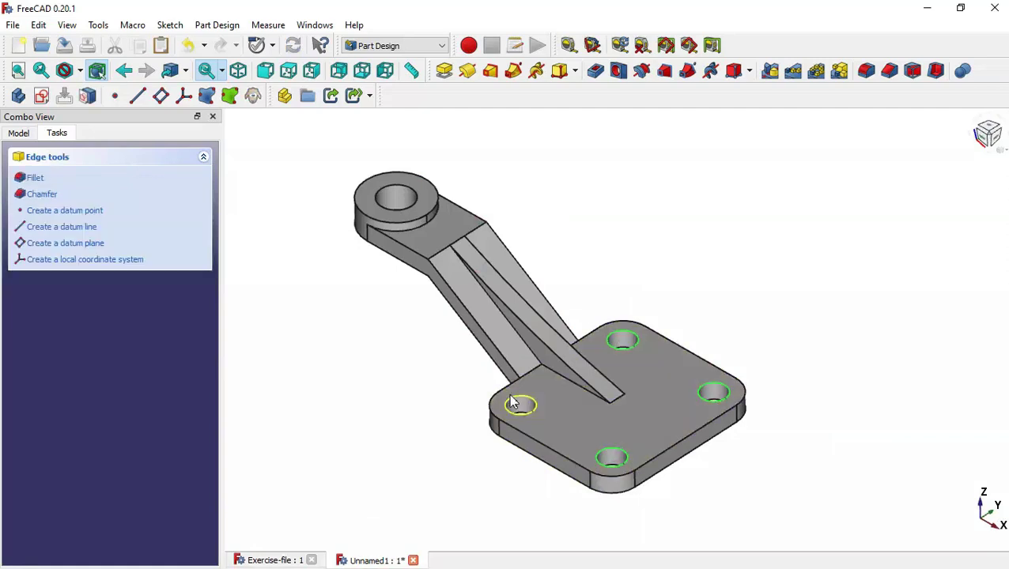
left_click(513, 403, "ctrl")
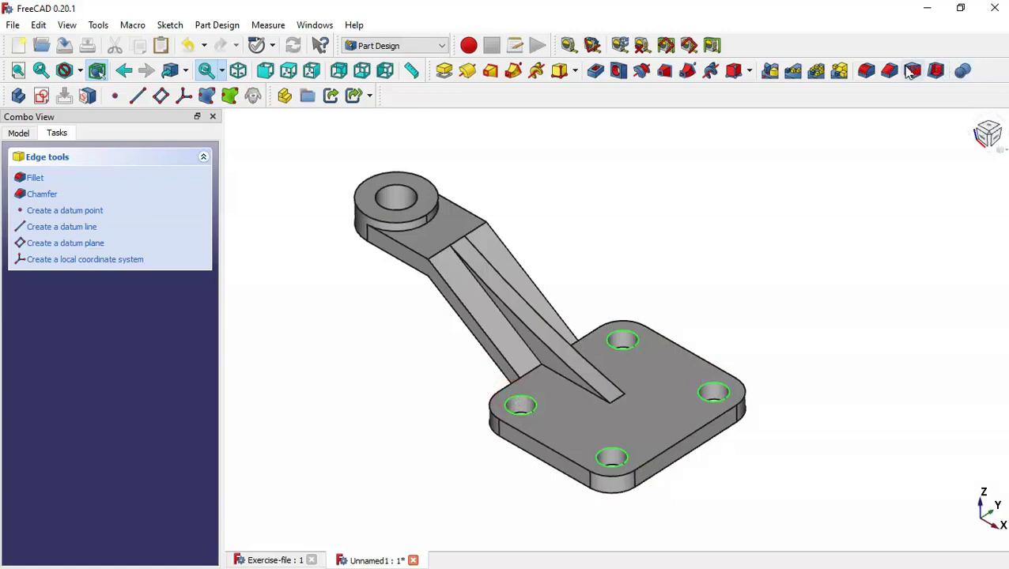
left_click(890, 71)
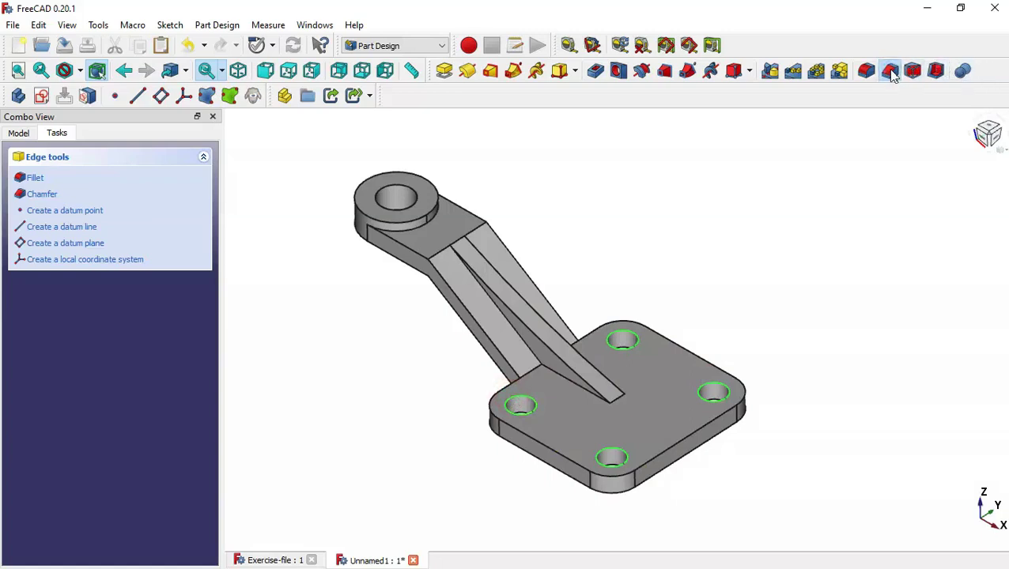
left_click(120, 409)
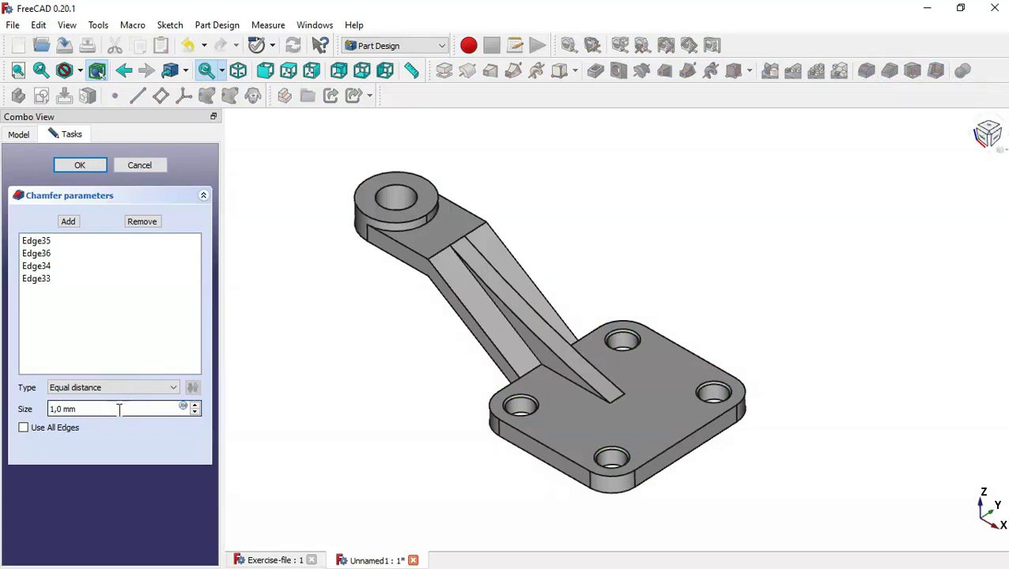
key("Up")
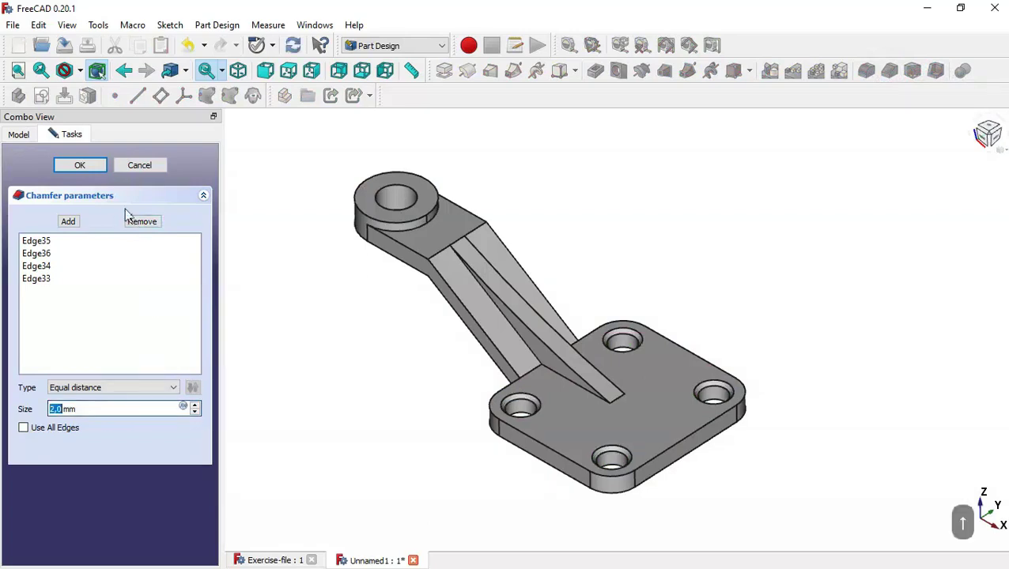
left_click(88, 169)
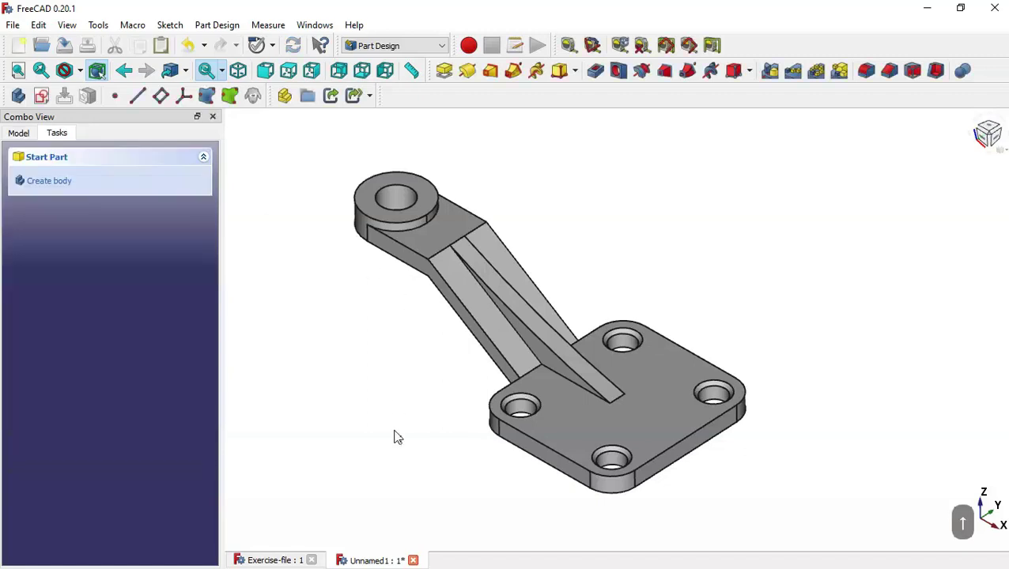
Step: Check the exercise file again, and start a 1 mm radius fillet on the end boss's top outer edge
left_click(277, 560)
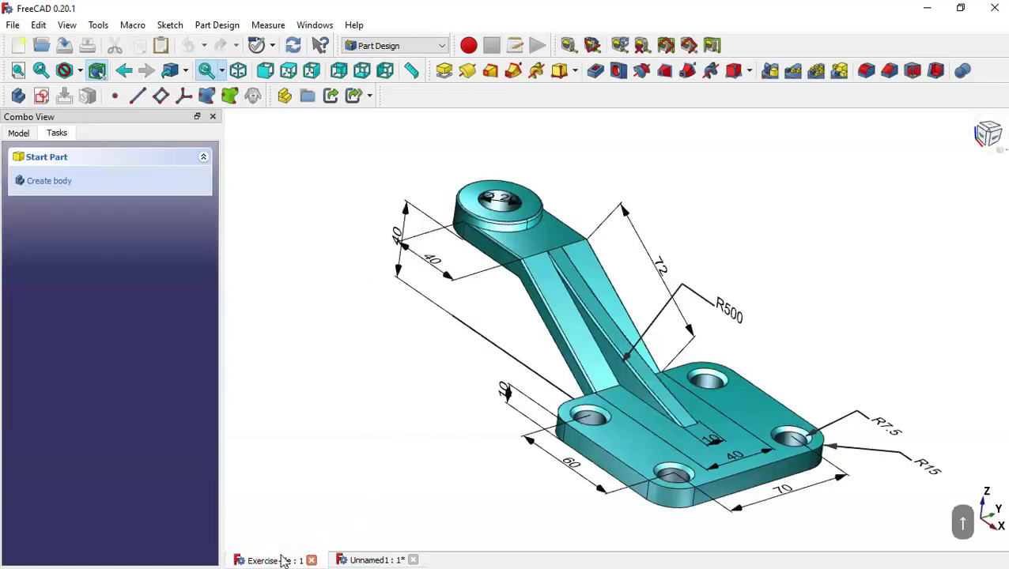
left_click(355, 561)
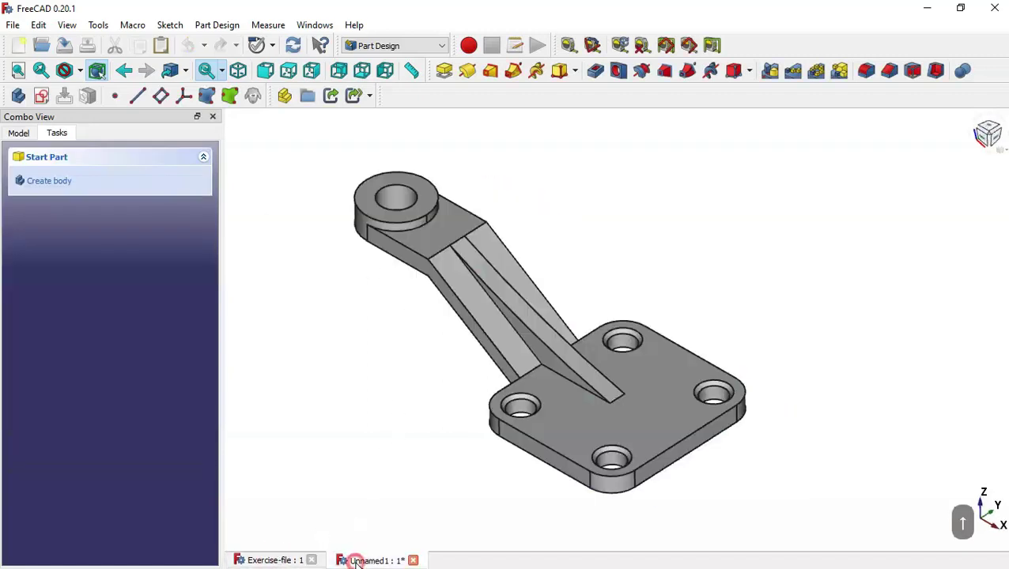
left_click(399, 230)
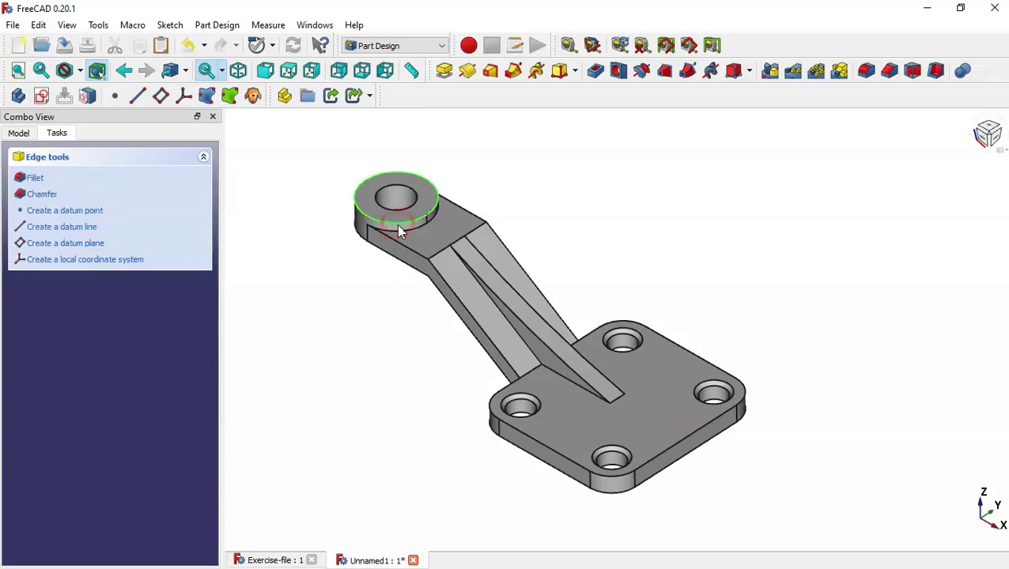
left_click(867, 72)
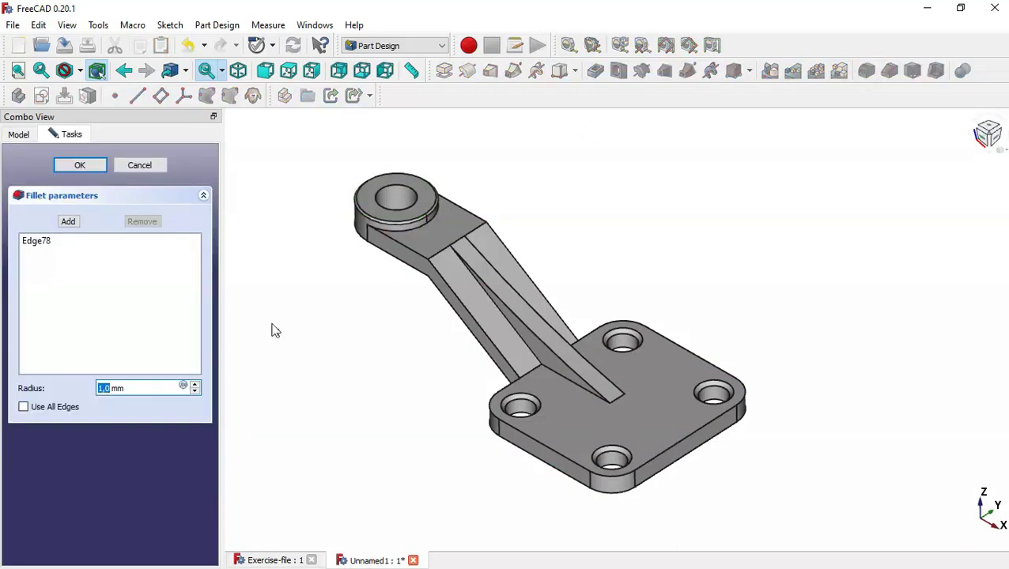
key("Up")
key("Down")
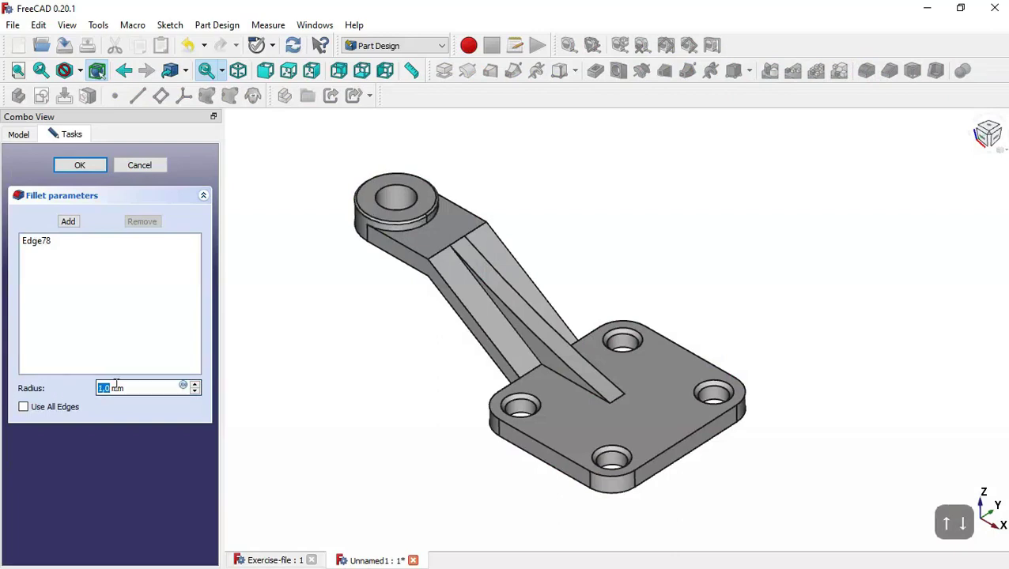
Step: Add the arm's upper side edges on the flat and slope and both curved rib edges to the fillet, and apply it
left_click(68, 222)
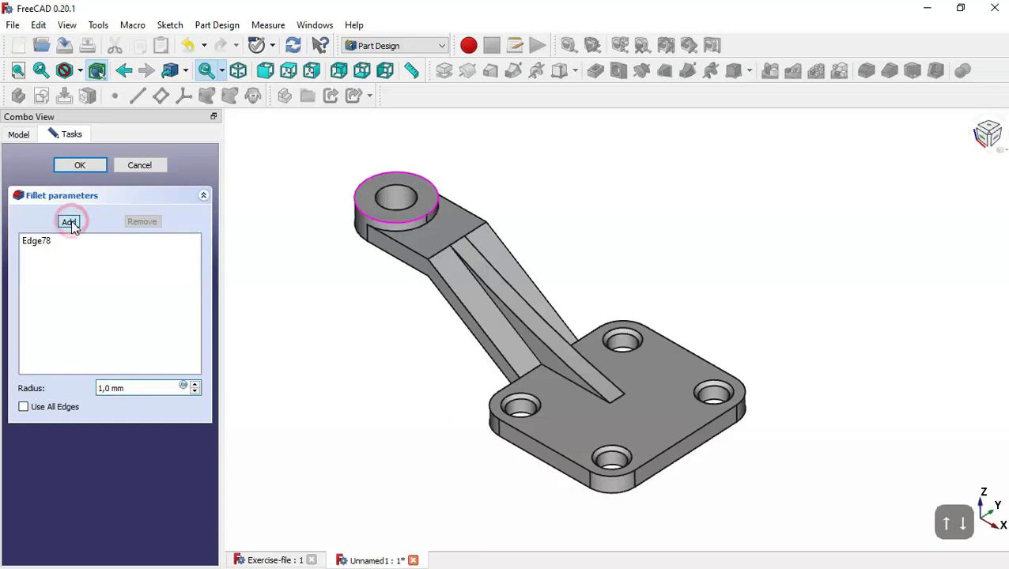
left_click(416, 254)
left_click(443, 285)
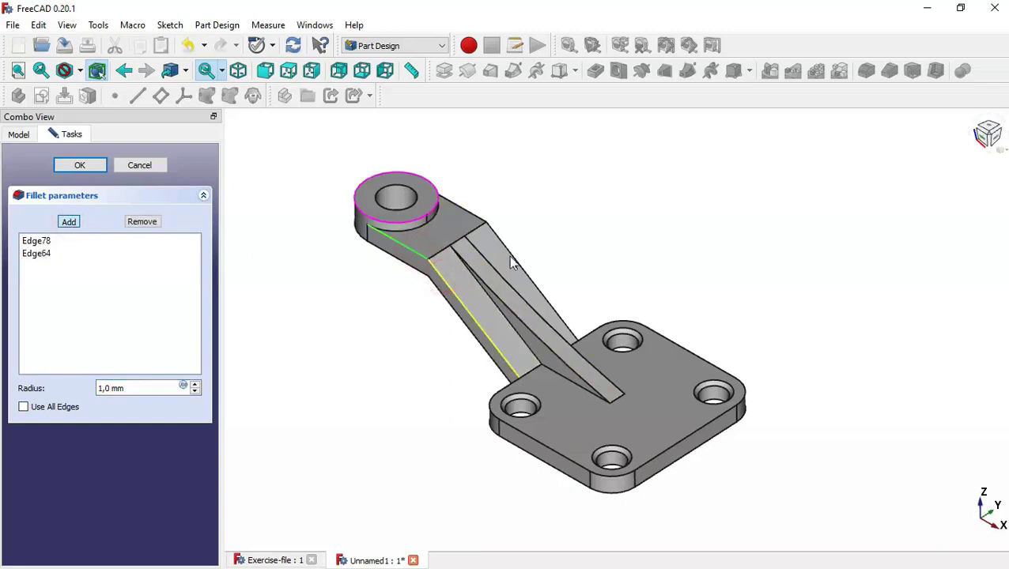
left_click(514, 258)
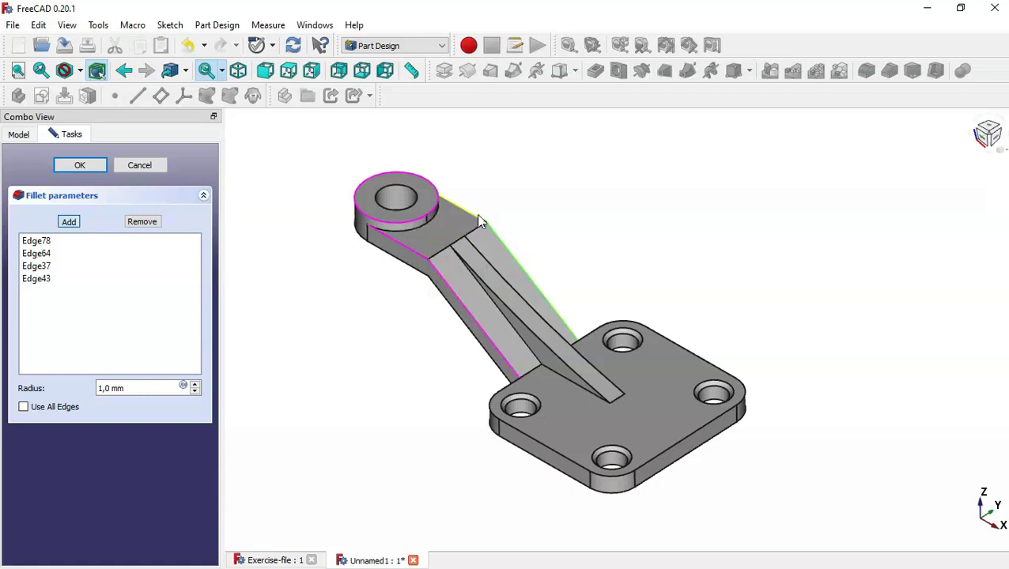
left_click(529, 332)
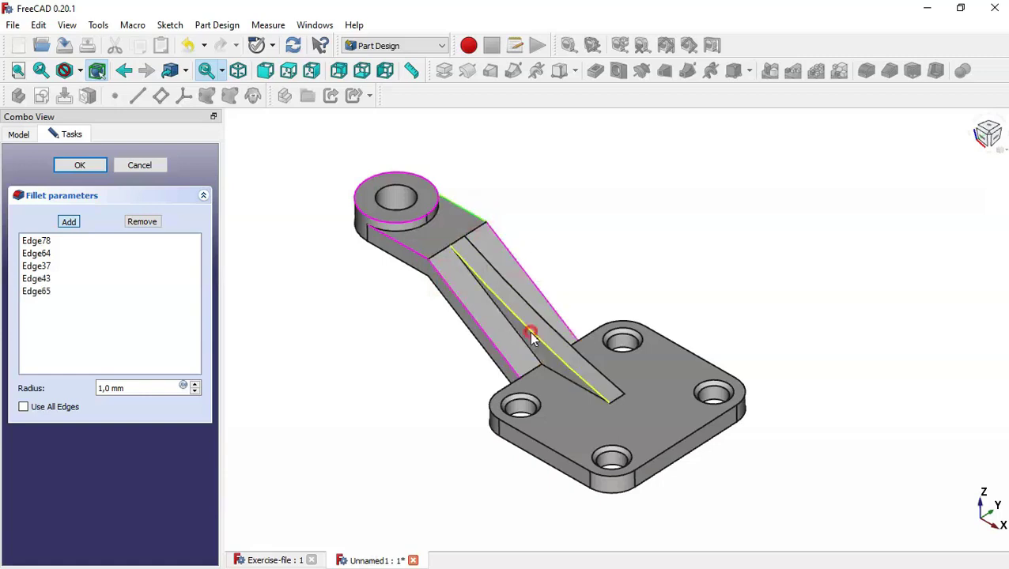
left_click(558, 340)
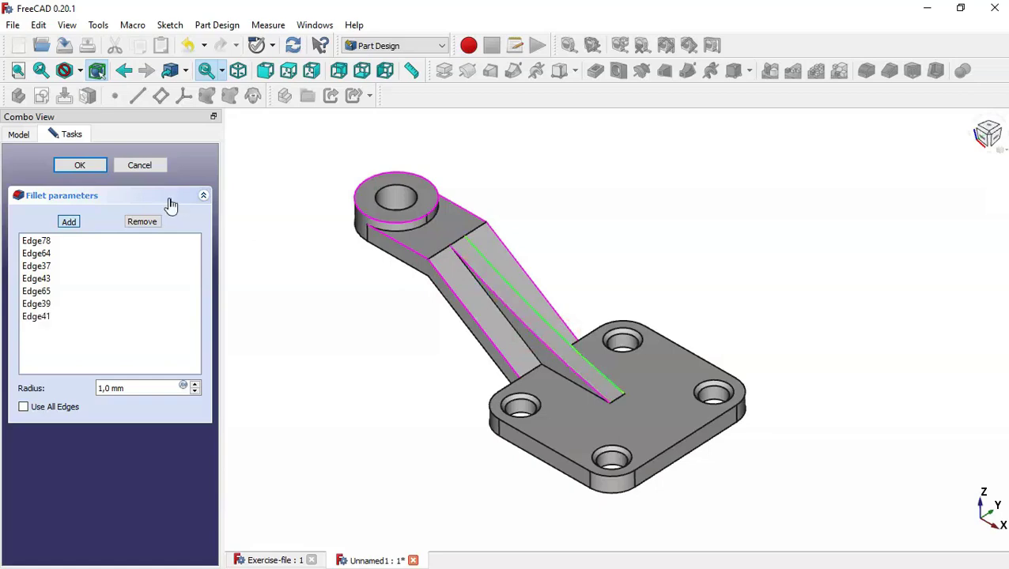
left_click(68, 223)
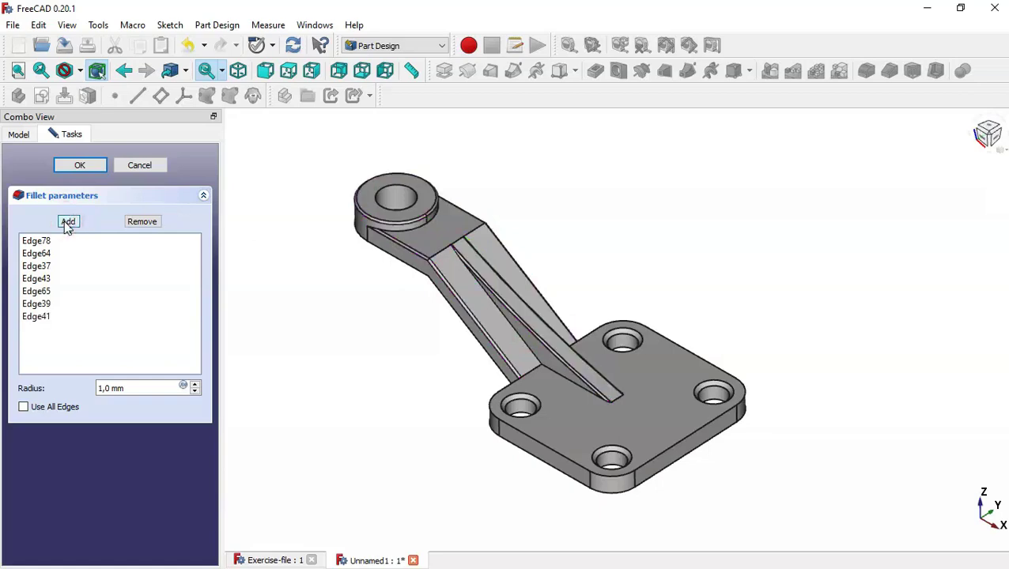
middle_click_drag(727, 256, 685, 261)
left_click(269, 561)
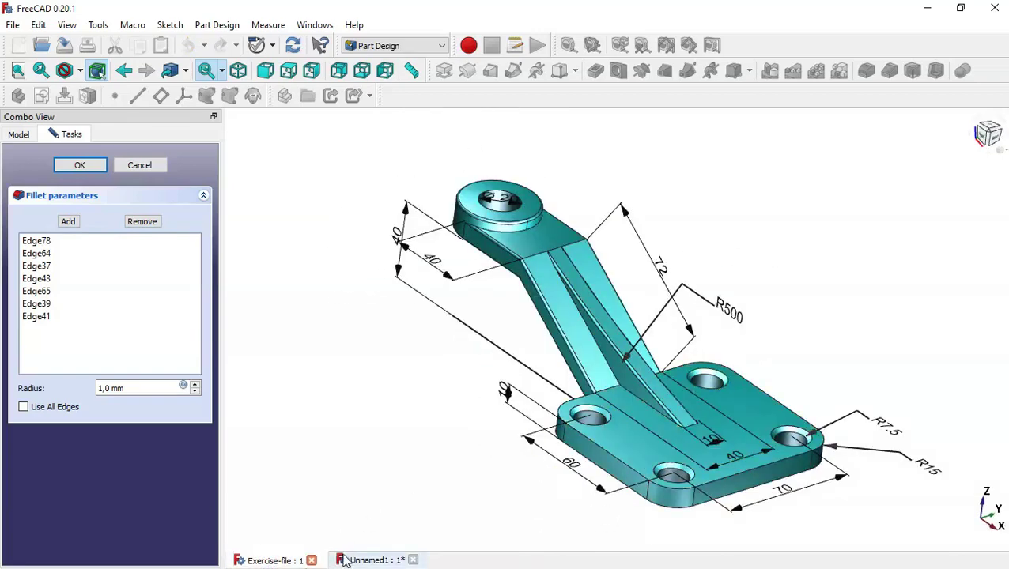
left_click(359, 560)
left_click(82, 167)
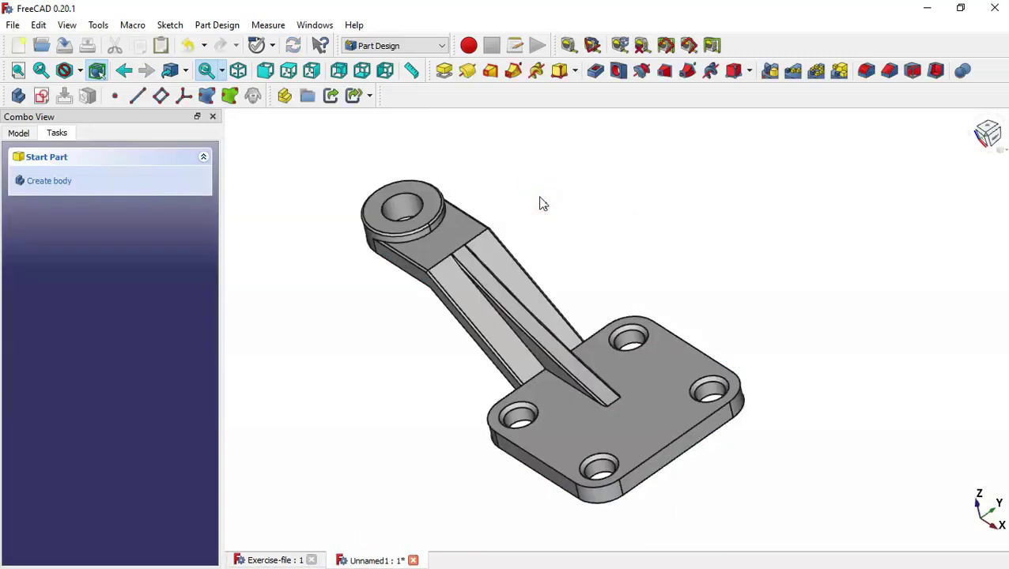
Step: Compare the finished bracket with the exercise file and inspect it from other angles
left_click(282, 561)
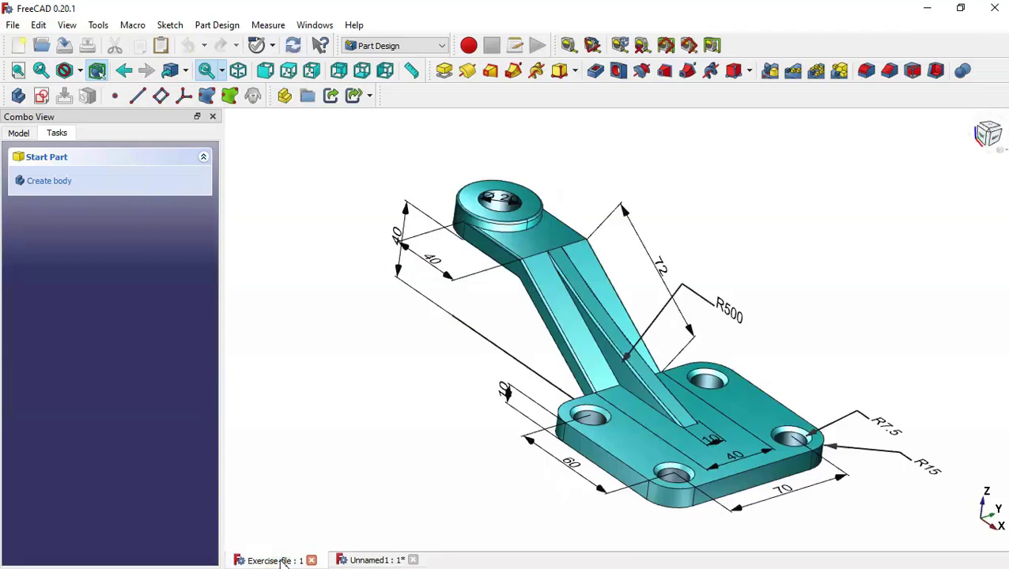
left_click(360, 561)
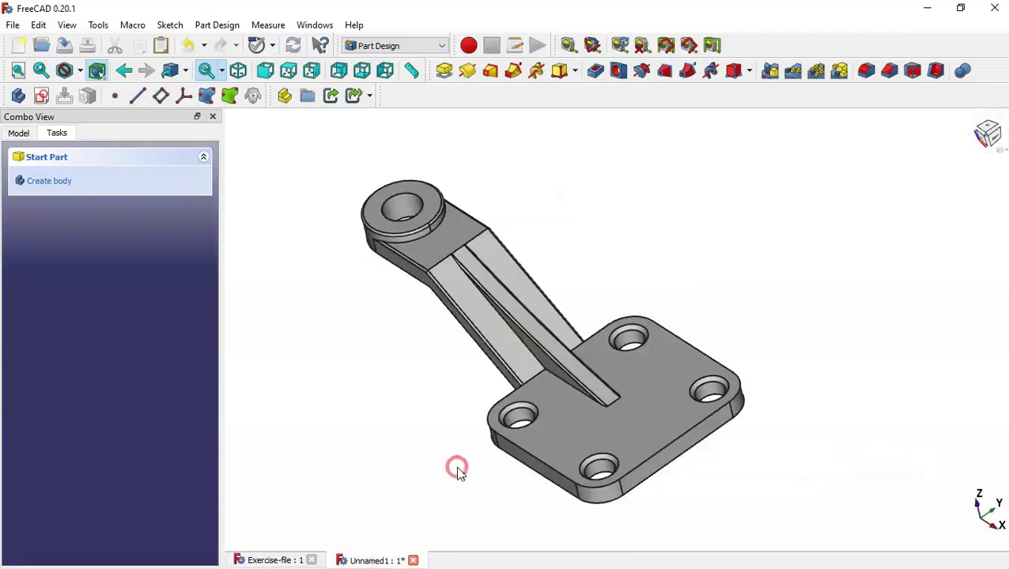
key("Home")
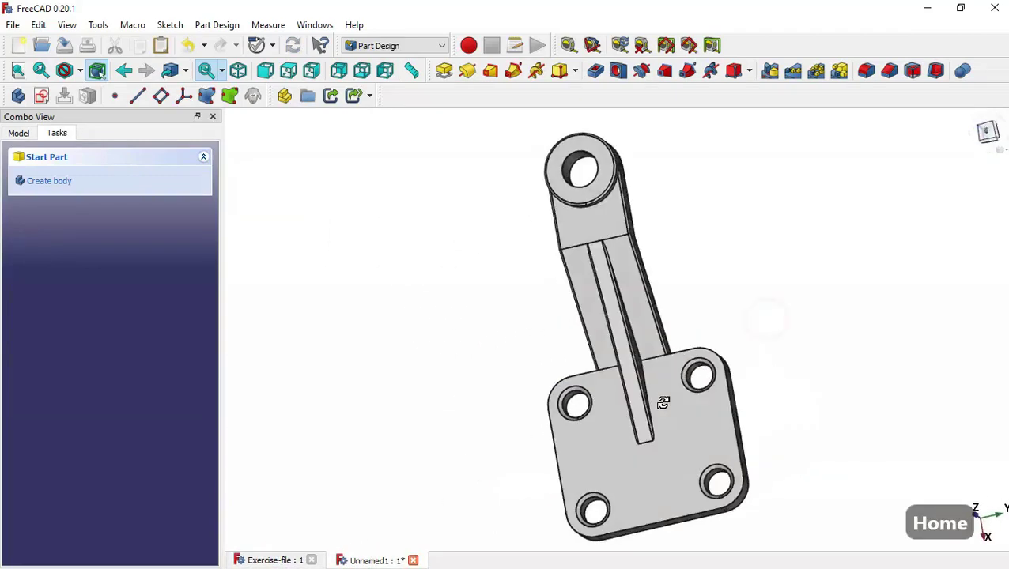